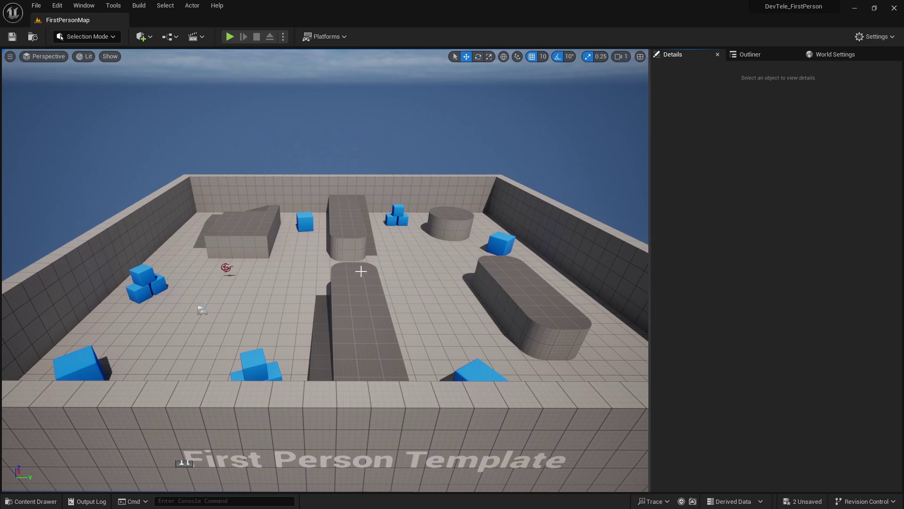
Play-test the first-person level, grab the rifle, fire several shots and end the play session.
{"action": "right_click_drag", "start_coordinate": [361, 271], "coordinate": [321, 287]}
{"action": "key", "text": "w"}
{"action": "left_click", "coordinate": [233, 38]}
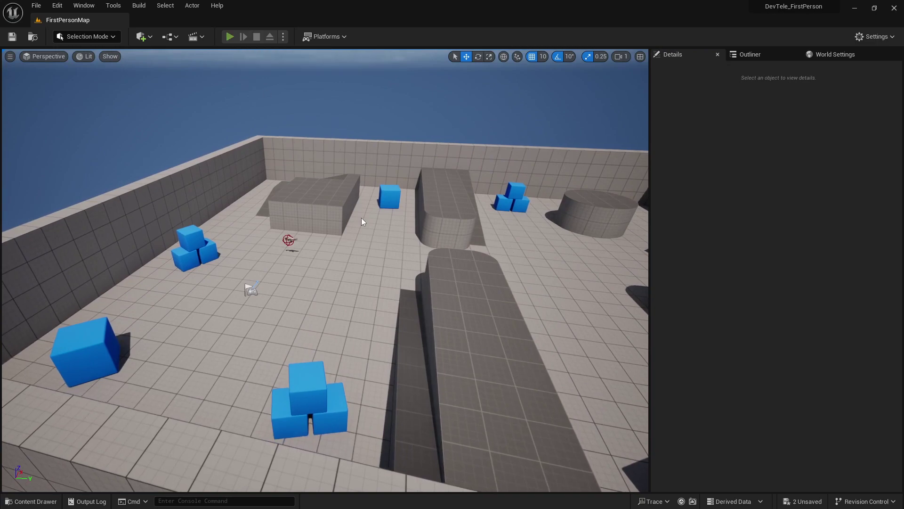
{"action": "key", "text": "alt+p"}
{"action": "key", "text": "w"}
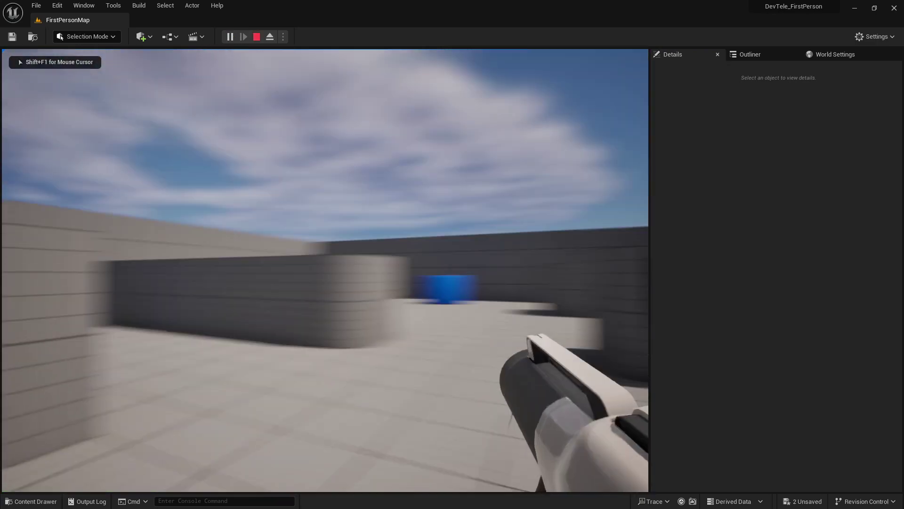
{"action": "left_click", "coordinate": [325, 270]}
{"action": "left_click", "coordinate": [325, 270]}
{"action": "left_click", "coordinate": [325, 270]}
{"action": "left_click", "coordinate": [325, 269]}
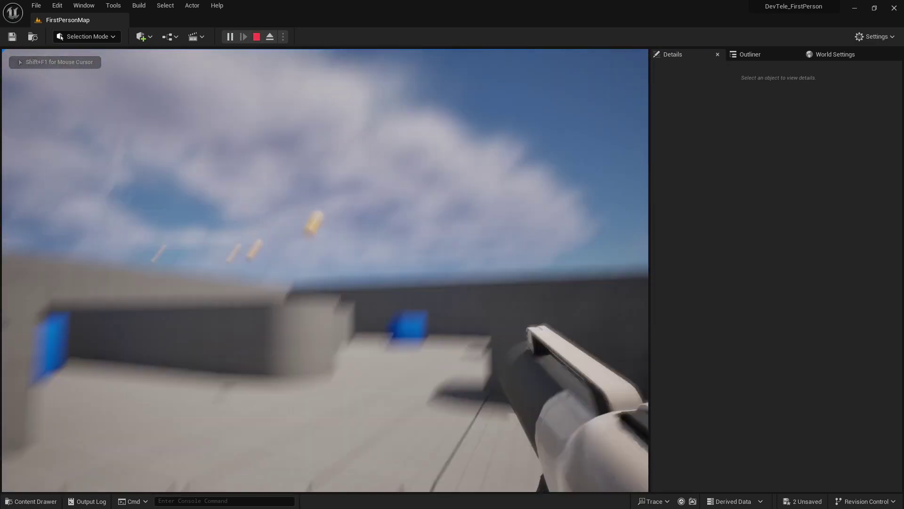
{"action": "key", "text": "d"}
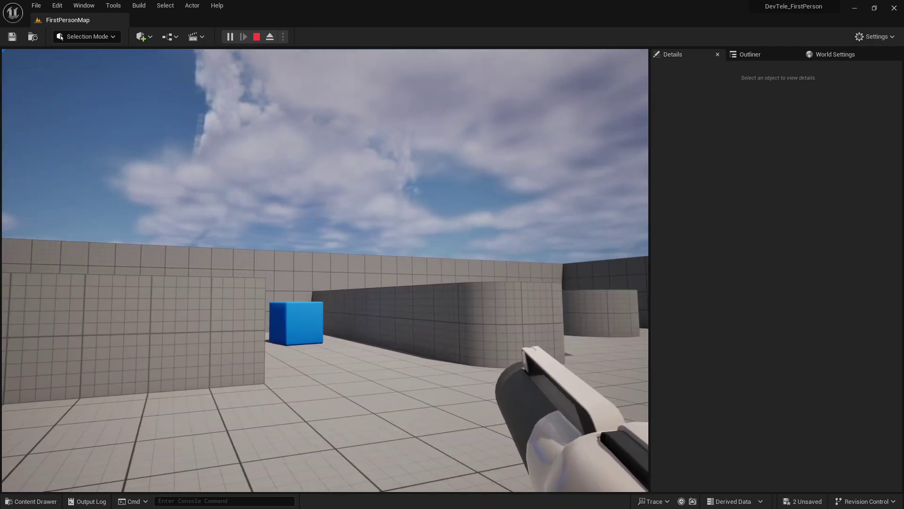
{"action": "key", "text": "Escape"}
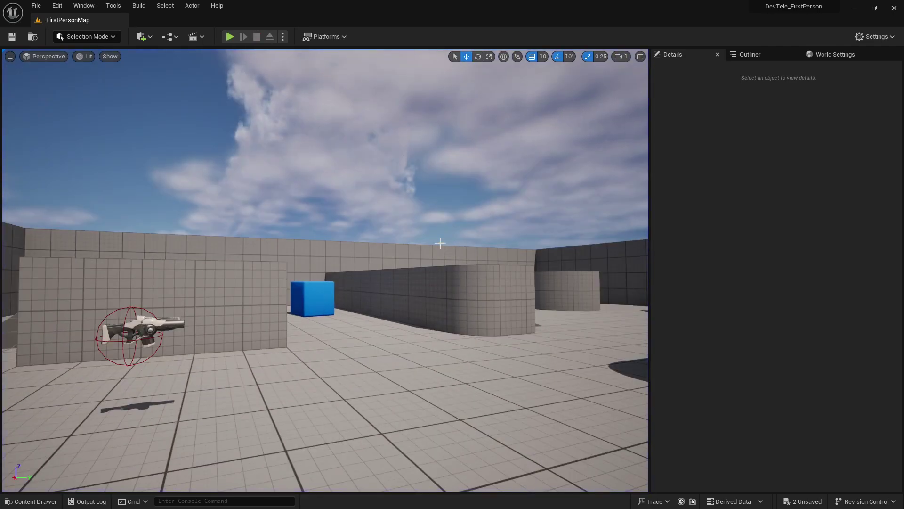
Examine the Development_Teleport and FirstPerson folders in the project's content.
{"action": "key", "text": "s"}
{"action": "right_click_drag", "start_coordinate": [436, 235], "coordinate": [377, 283]}
{"action": "key", "text": "s"}
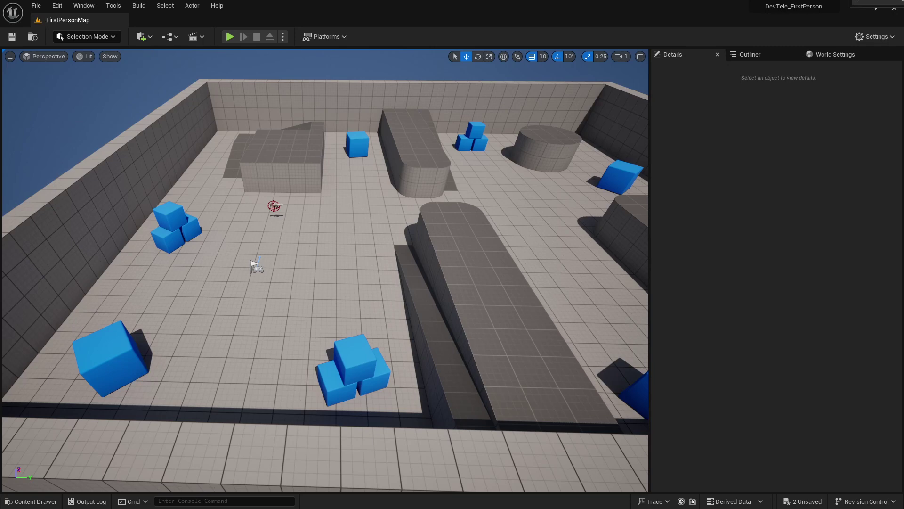
{"action": "left_click_drag", "start_coordinate": [903, 5], "coordinate": [562, 114]}
{"action": "left_click", "coordinate": [330, 206]}
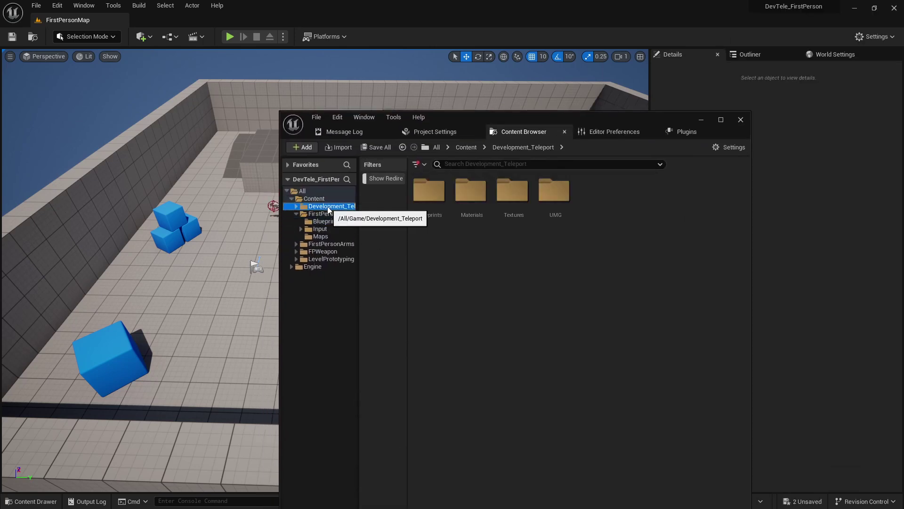
{"action": "left_click_drag", "start_coordinate": [361, 219], "coordinate": [420, 221]}
{"action": "left_click", "coordinate": [363, 207]}
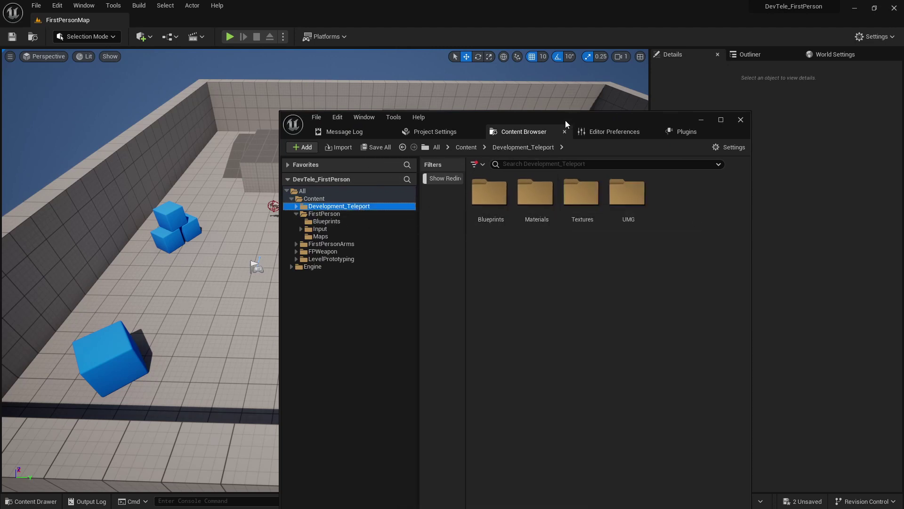
{"action": "left_click_drag", "start_coordinate": [566, 122], "coordinate": [439, 81]}
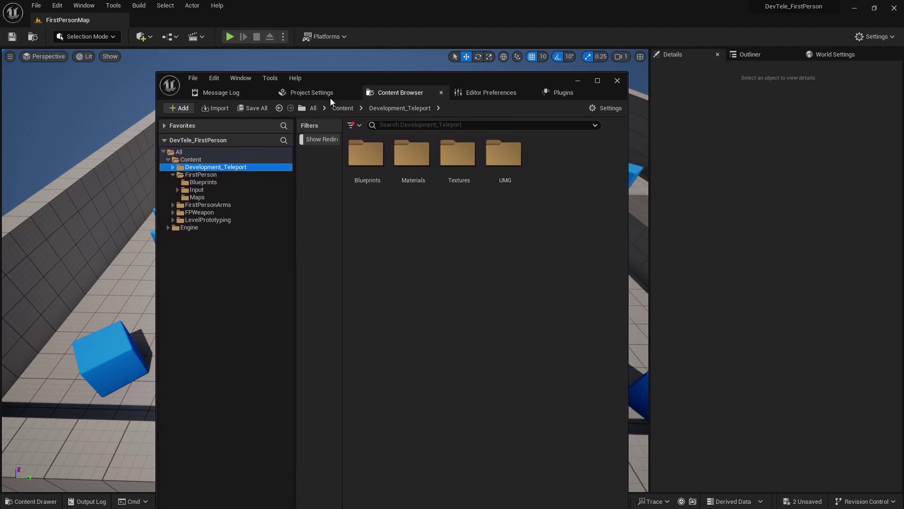
{"action": "left_click", "coordinate": [200, 175]}
{"action": "left_click_drag", "start_coordinate": [524, 84], "coordinate": [903, 0]}
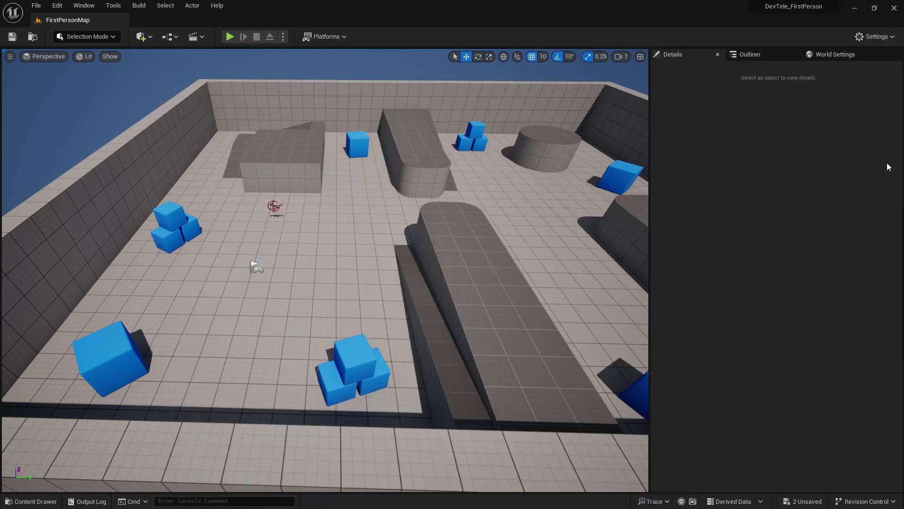
Check the map's game mode classes in the world settings and open the BP_FirstPersonPlayerController blueprint.
{"action": "left_click", "coordinate": [834, 55]}
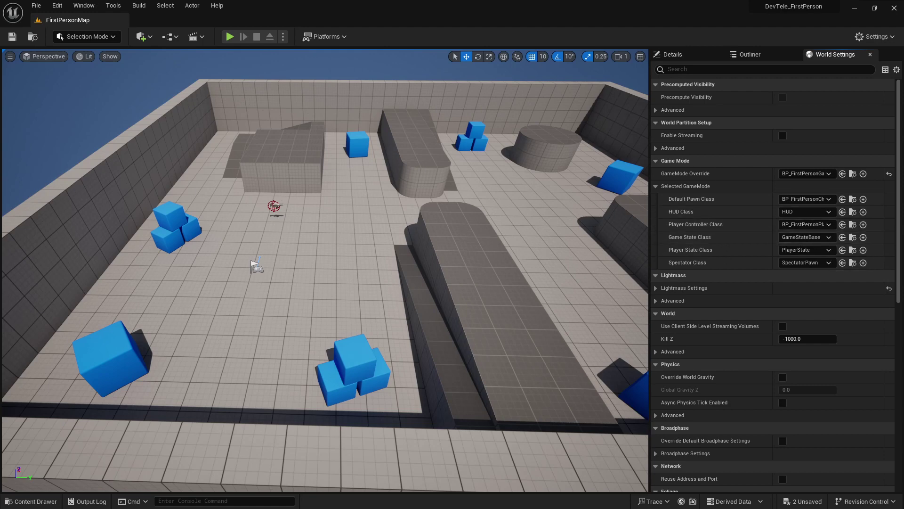
{"action": "left_click_drag", "start_coordinate": [903, 264], "coordinate": [584, 59]}
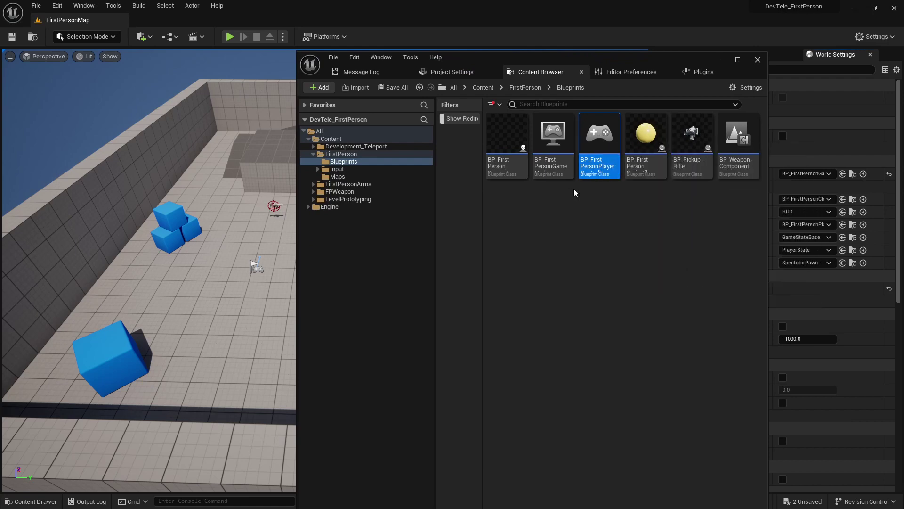
{"action": "double_click", "coordinate": [599, 133]}
{"action": "left_click_drag", "start_coordinate": [551, 115], "coordinate": [437, 59]}
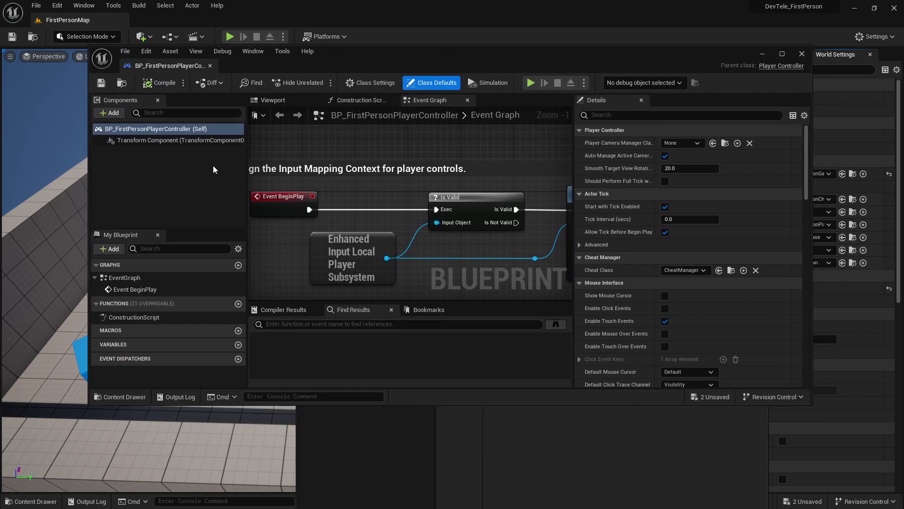
Add the BP_DevTeleport_Component to the player controller blueprint, compile and save it, and move its editor aside.
{"action": "left_click", "coordinate": [110, 112]}
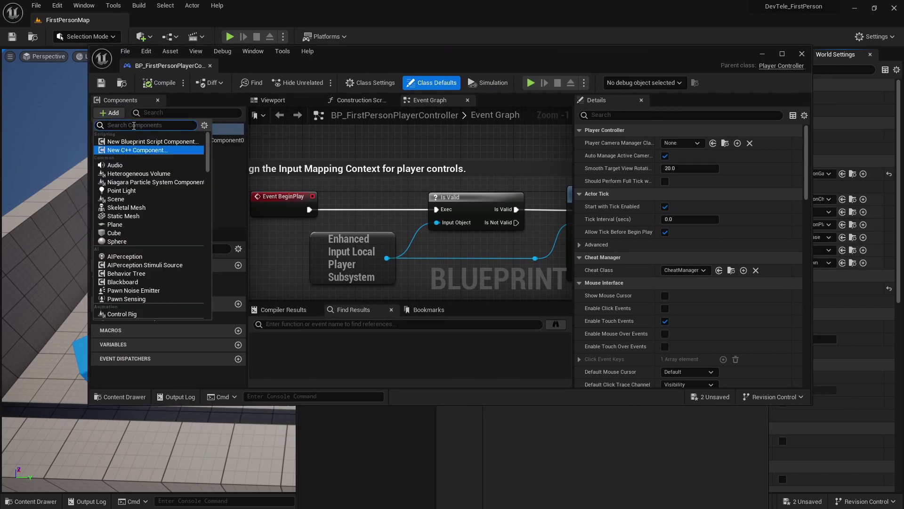
{"action": "left_click", "coordinate": [134, 126]}
{"action": "type", "text": "dev"}
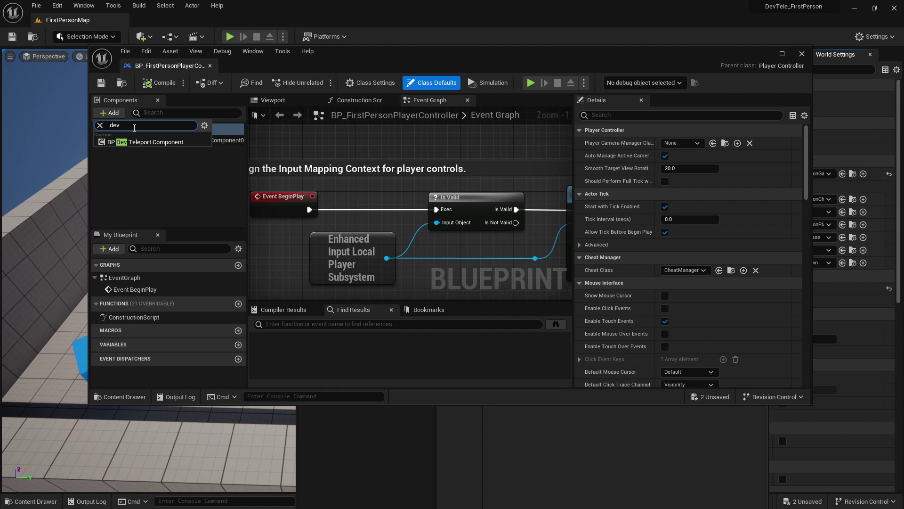
{"action": "left_click", "coordinate": [137, 142]}
{"action": "left_click", "coordinate": [171, 184]}
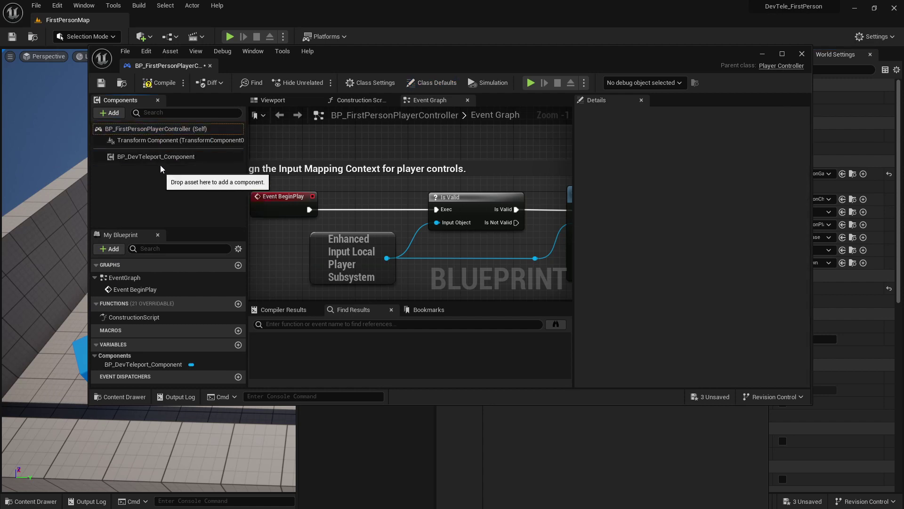
{"action": "left_click", "coordinate": [163, 82]}
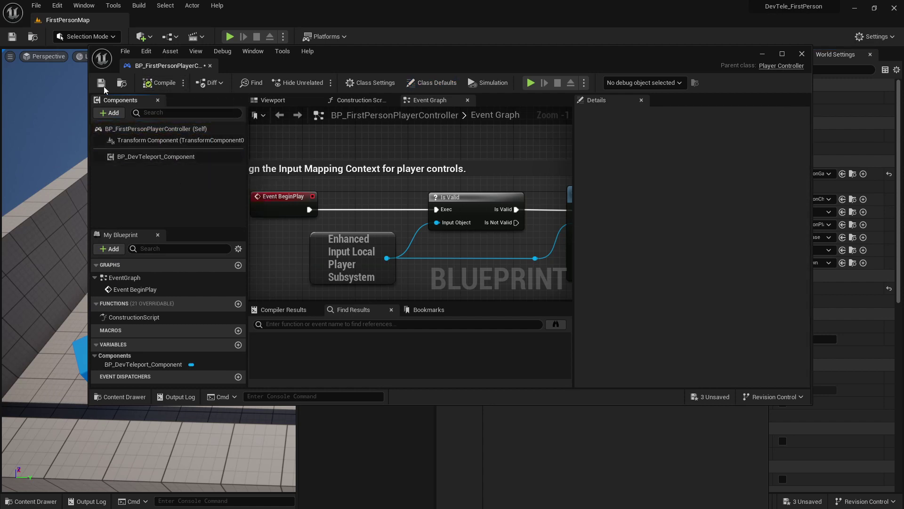
{"action": "left_click", "coordinate": [98, 88]}
{"action": "left_click_drag", "start_coordinate": [382, 59], "coordinate": [903, 83]}
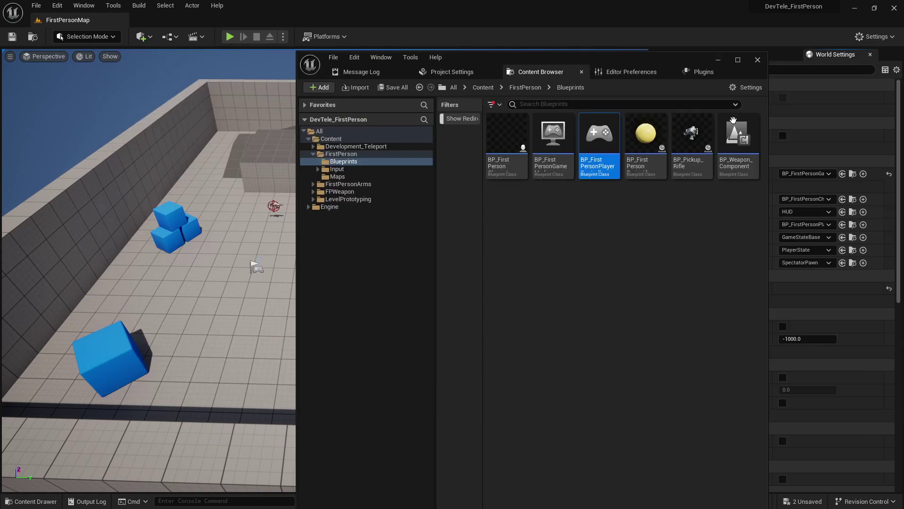
Place the BP_DevTeleportLocation blueprint from Development_Teleport/Blueprints/DevTeleport on top of the grey block behind the rifle.
{"action": "left_click_drag", "start_coordinate": [642, 60], "coordinate": [696, 84]}
{"action": "left_click", "coordinate": [428, 172]}
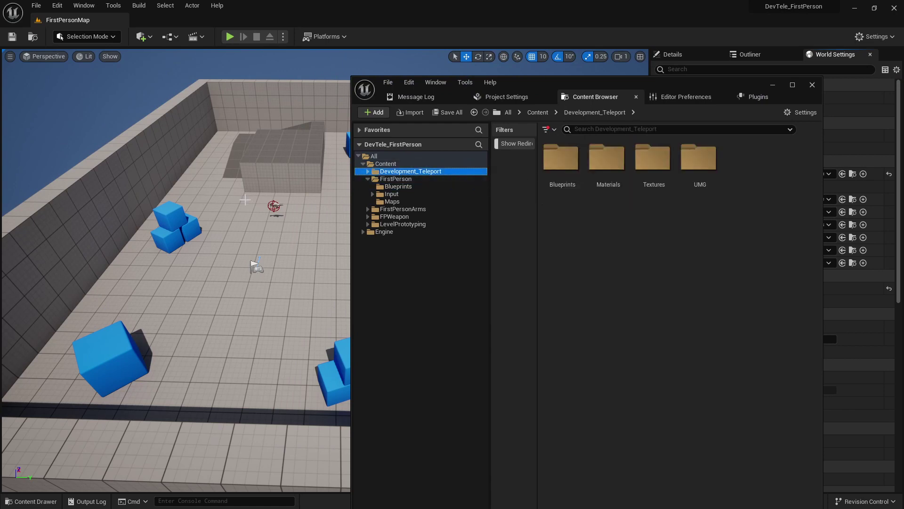
{"action": "left_click", "coordinate": [368, 179]}
{"action": "left_click", "coordinate": [369, 171]}
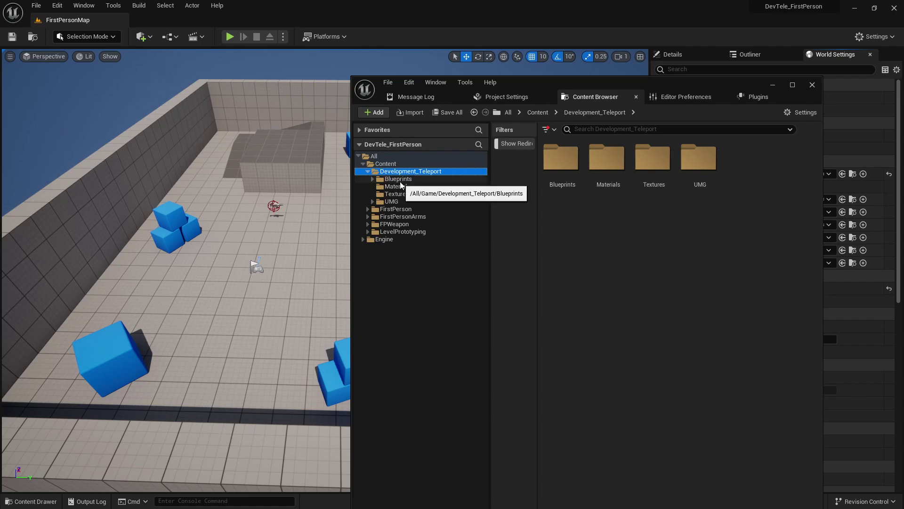
{"action": "left_click", "coordinate": [400, 179]}
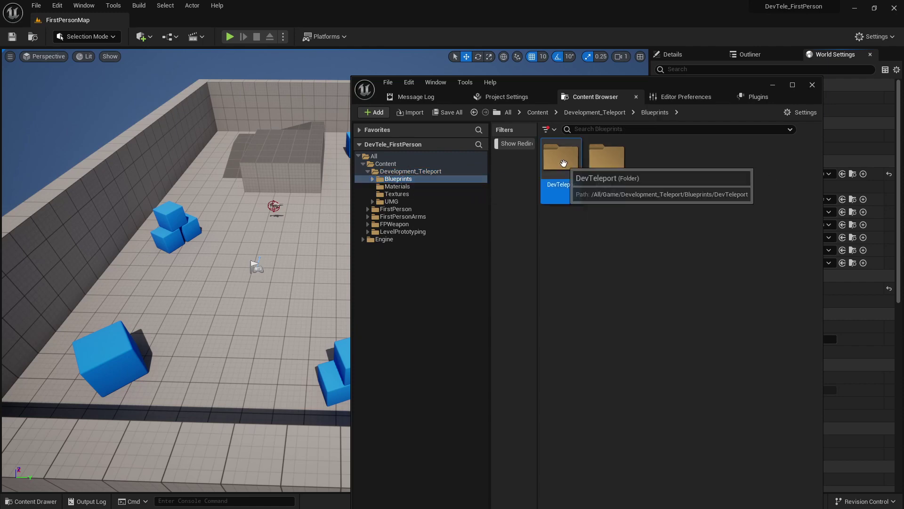
{"action": "double_click", "coordinate": [558, 181]}
{"action": "left_click", "coordinate": [606, 169]}
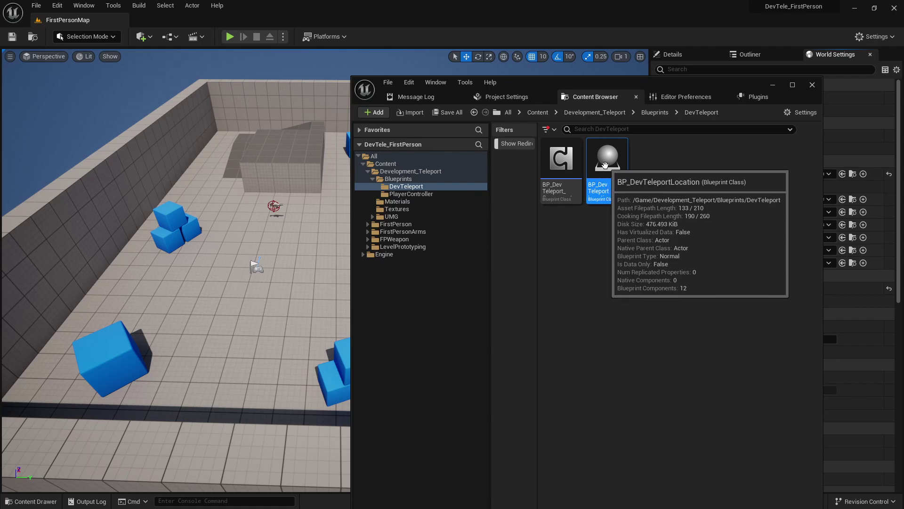
{"action": "left_click_drag", "start_coordinate": [603, 173], "coordinate": [283, 130]}
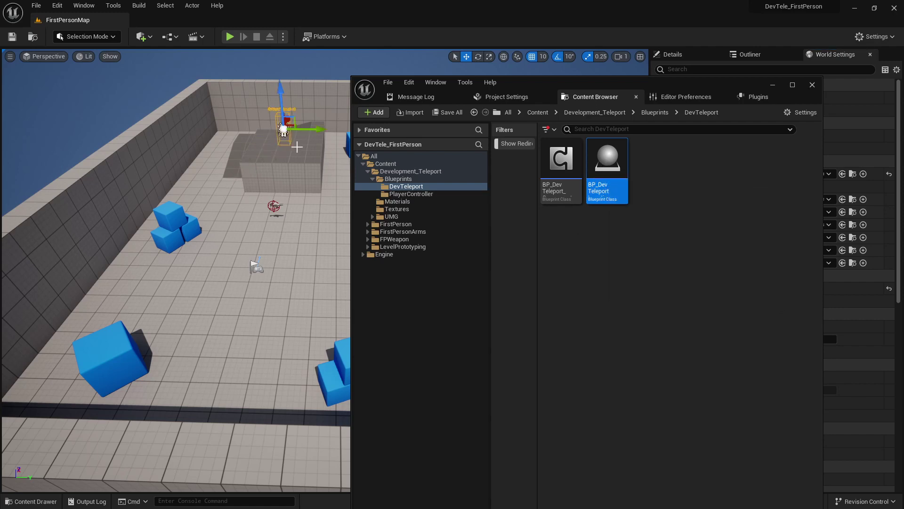
{"action": "left_click_drag", "start_coordinate": [582, 82], "coordinate": [903, 0]}
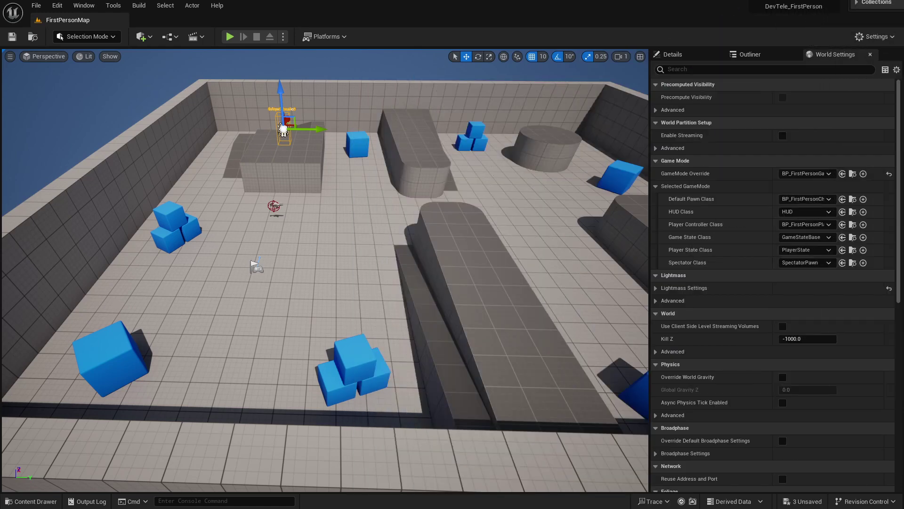
Set the placed teleport actor's Teleport Location Name to "FP Location 1".
{"action": "right_click_drag", "start_coordinate": [426, 262], "coordinate": [345, 80]}
{"action": "key", "text": "w"}
{"action": "key", "text": "f"}
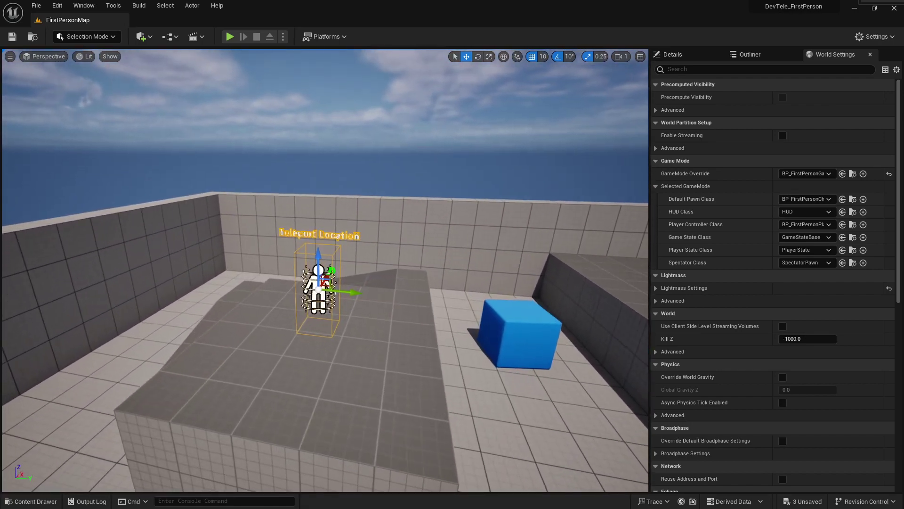
{"action": "left_click", "coordinate": [680, 53]}
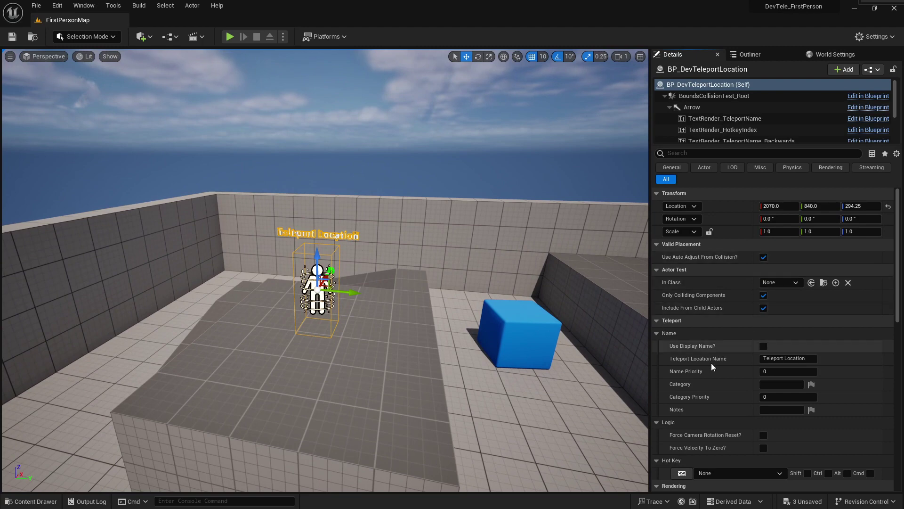
{"action": "left_click", "coordinate": [782, 359]}
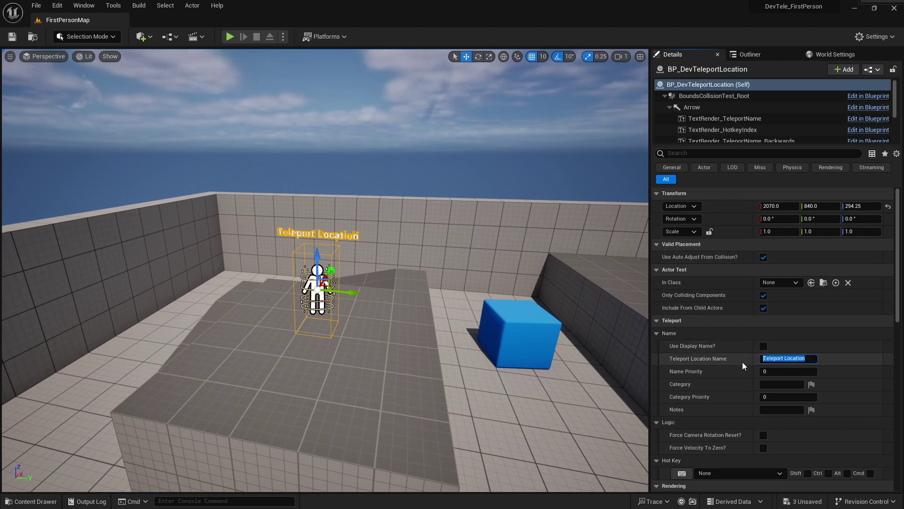
{"action": "type", "text": "FP Location 1"}
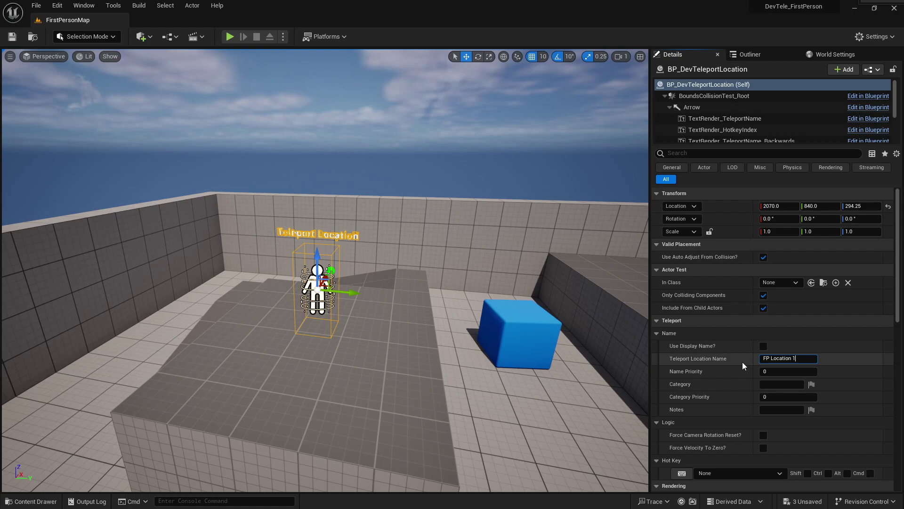
{"action": "key", "text": "Return"}
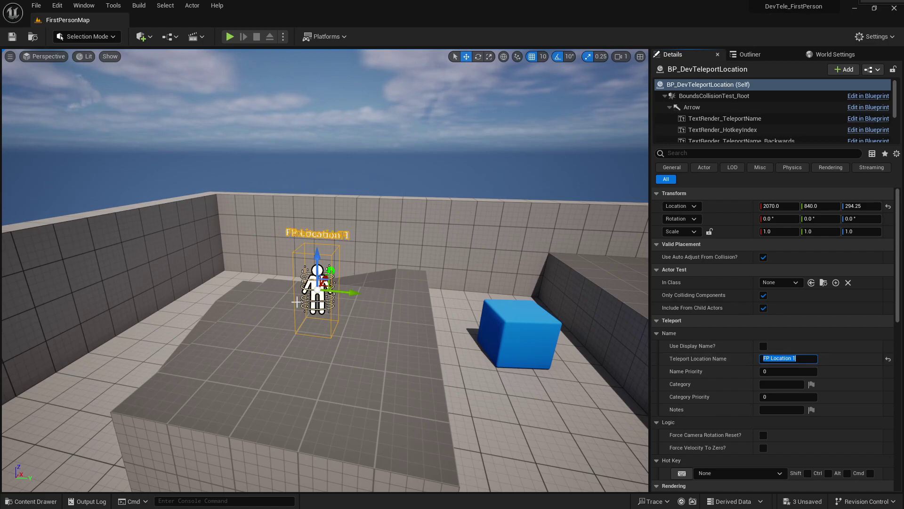
Play the level, open the Dev Teleport Locations menu, teleport to FP Location 1 and close the menu.
{"action": "right_click_drag", "start_coordinate": [488, 243], "coordinate": [488, 348]}
{"action": "key", "text": "s"}
{"action": "mouse_move", "coordinate": [168, 278]}
{"action": "right_mouse_down"}
{"action": "mouse_move", "coordinate": [184, 290]}
{"action": "mouse_move", "coordinate": [168, 290]}
{"action": "right_mouse_up"}
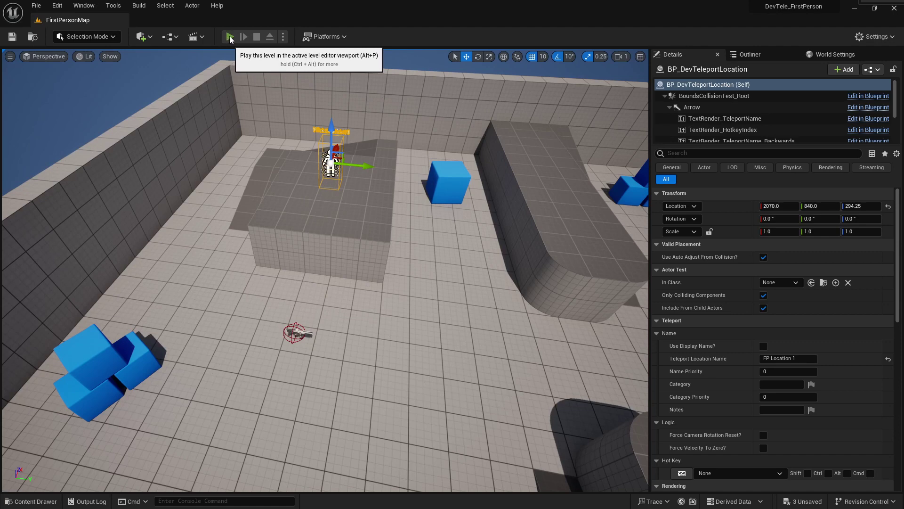
{"action": "left_click", "coordinate": [230, 37]}
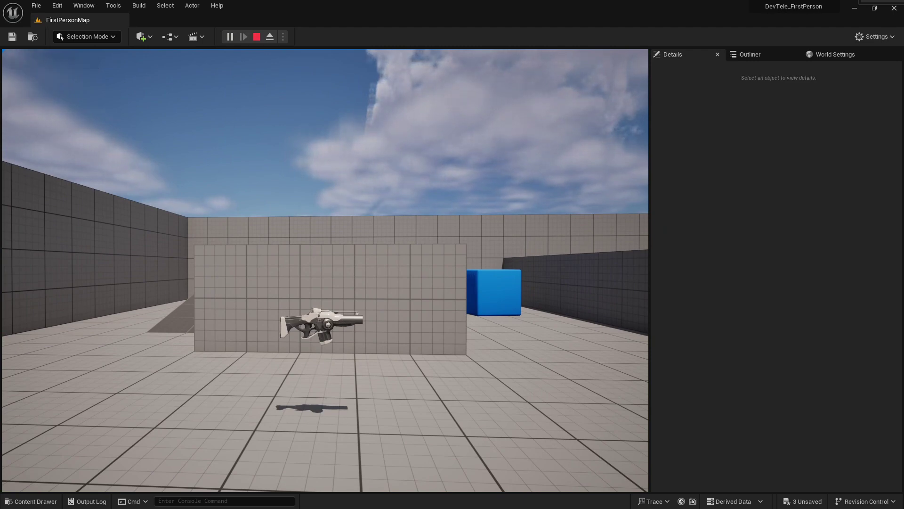
{"action": "key", "text": "t"}
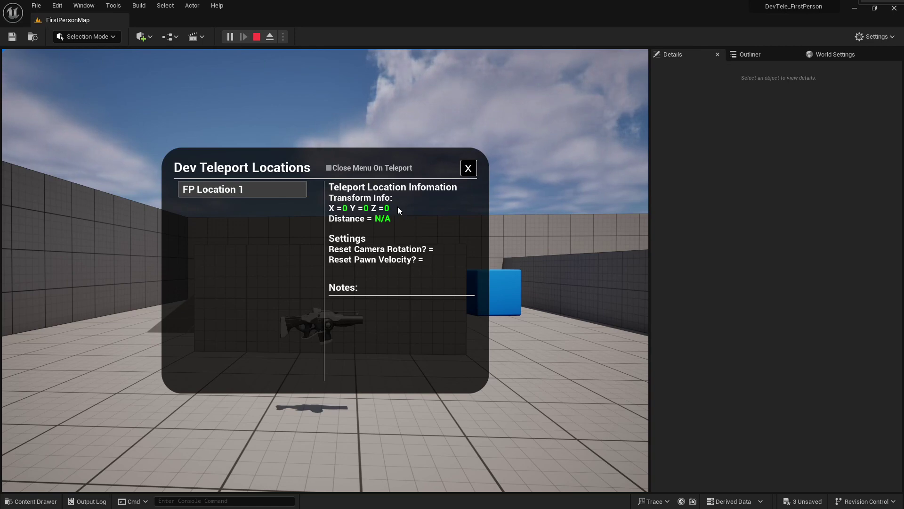
{"action": "mouse_move", "coordinate": [270, 193]}
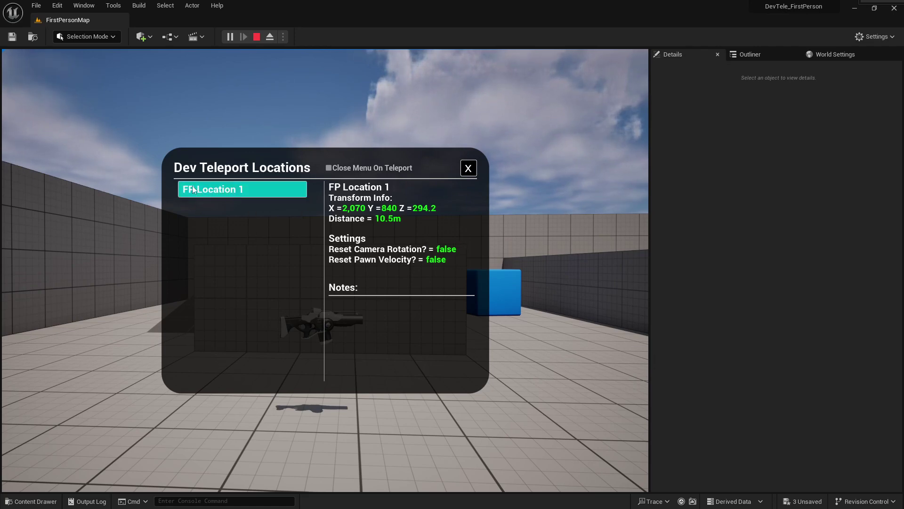
{"action": "left_click", "coordinate": [261, 188]}
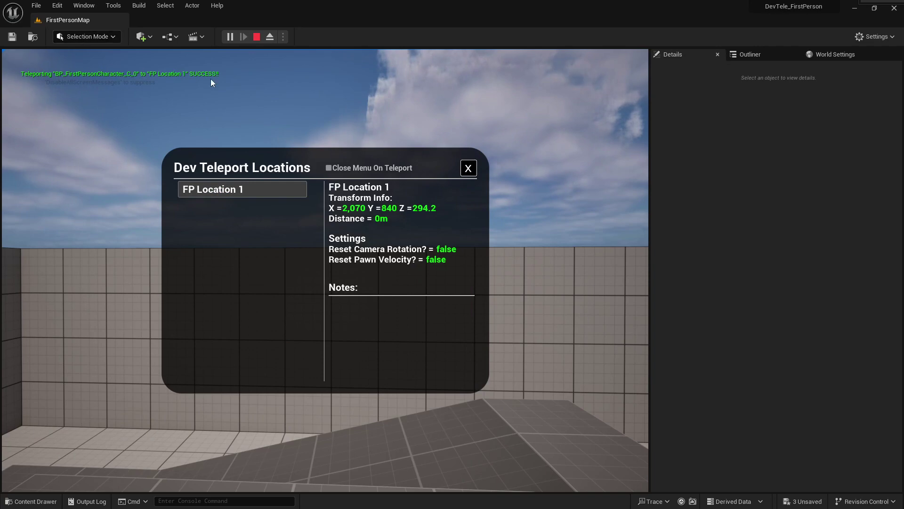
{"action": "left_click", "coordinate": [468, 169]}
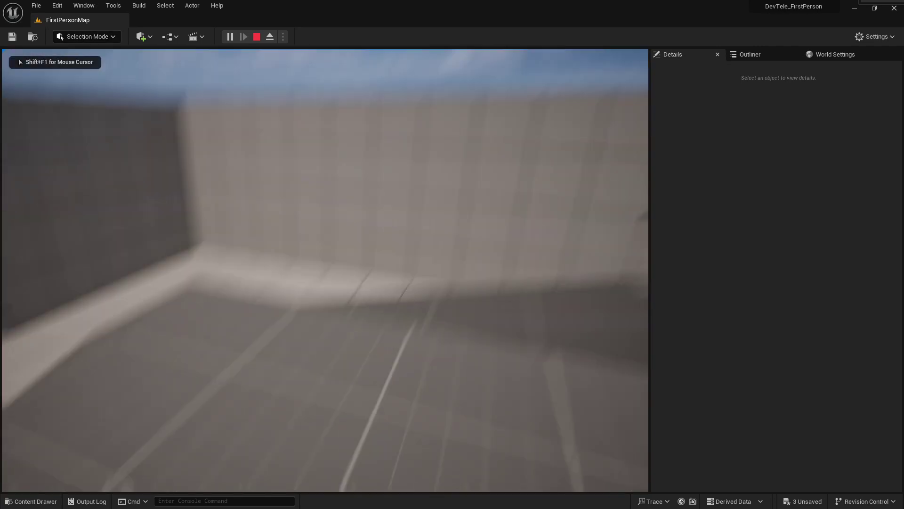
Walk away from the arrival point, teleport to FP Location 1 again, close the menu and stop playing.
{"action": "key", "text": "w"}
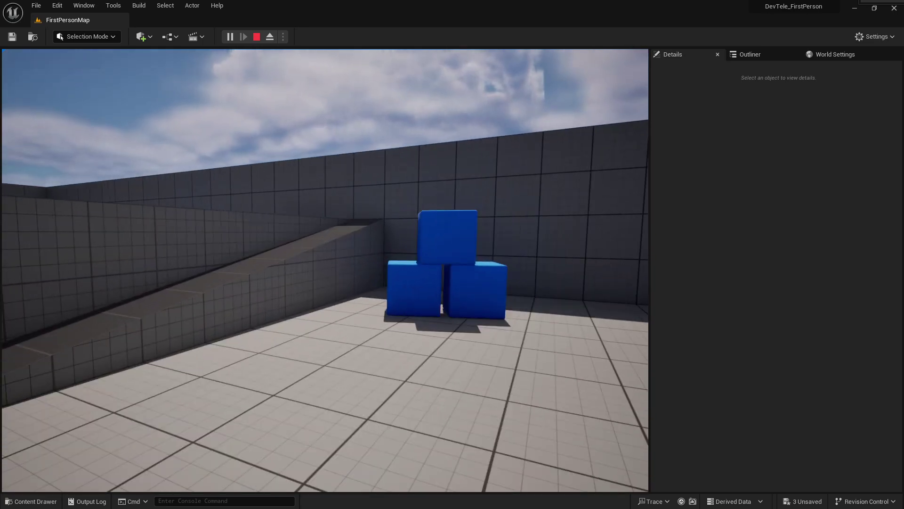
{"action": "key", "text": "t"}
{"action": "left_click", "coordinate": [224, 190]}
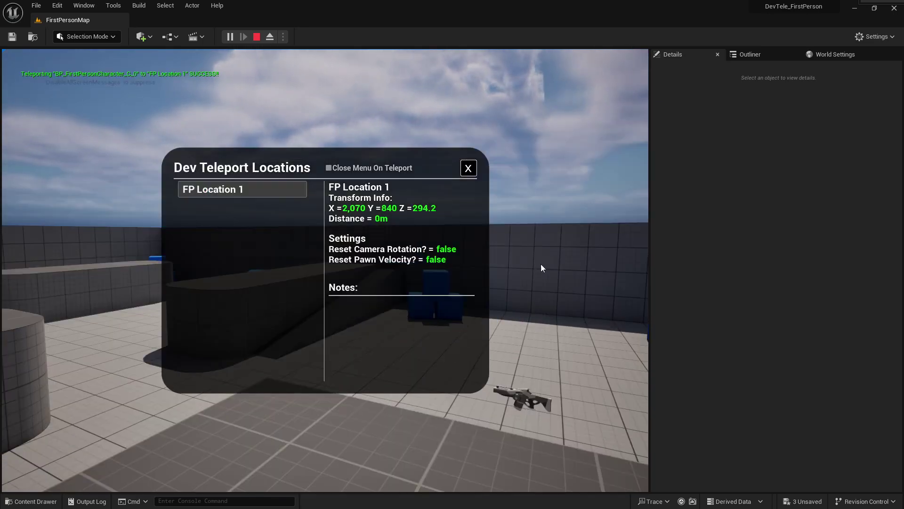
{"action": "left_click", "coordinate": [469, 169]}
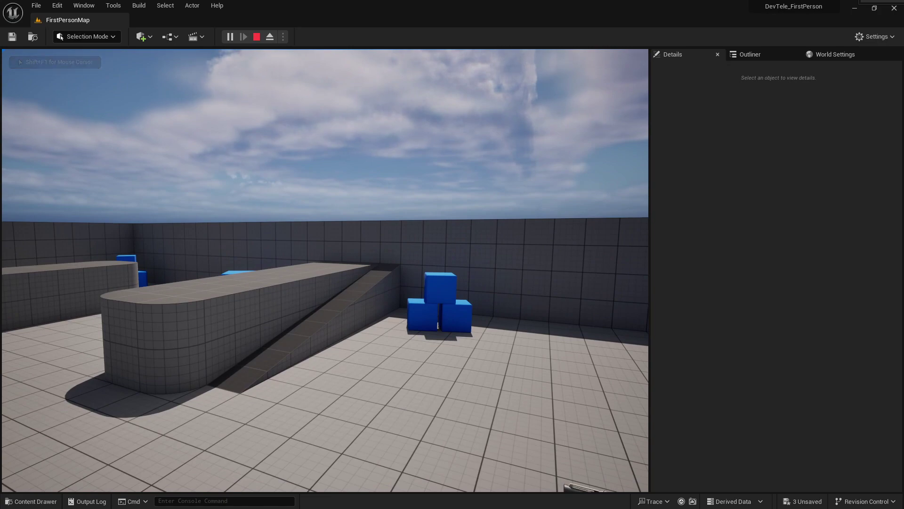
{"action": "key", "text": "s"}
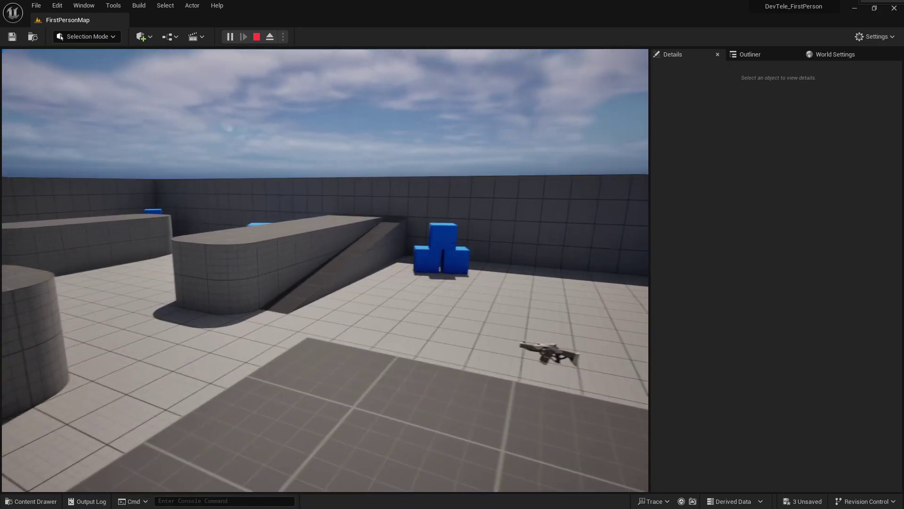
{"action": "key", "text": "Escape"}
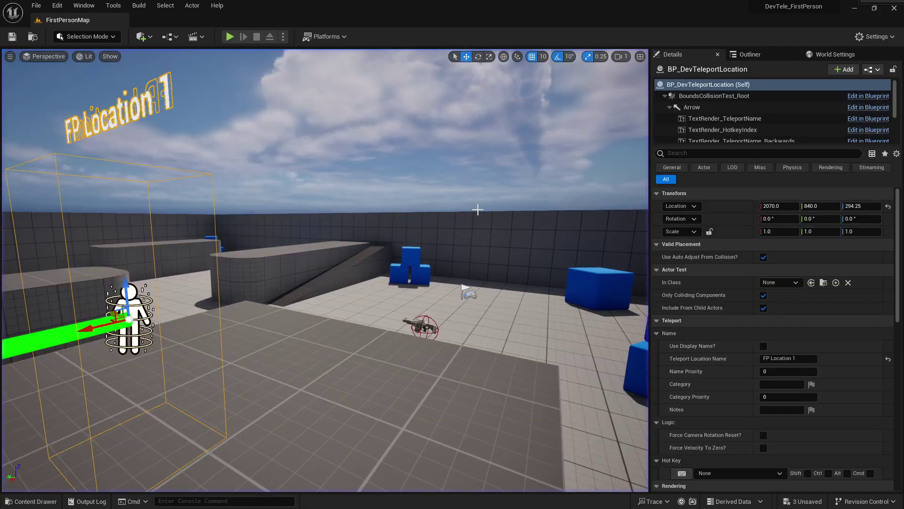
Rotate the FP Location 1 teleport actor to about 90° around the Z axis.
{"action": "key", "text": "f"}
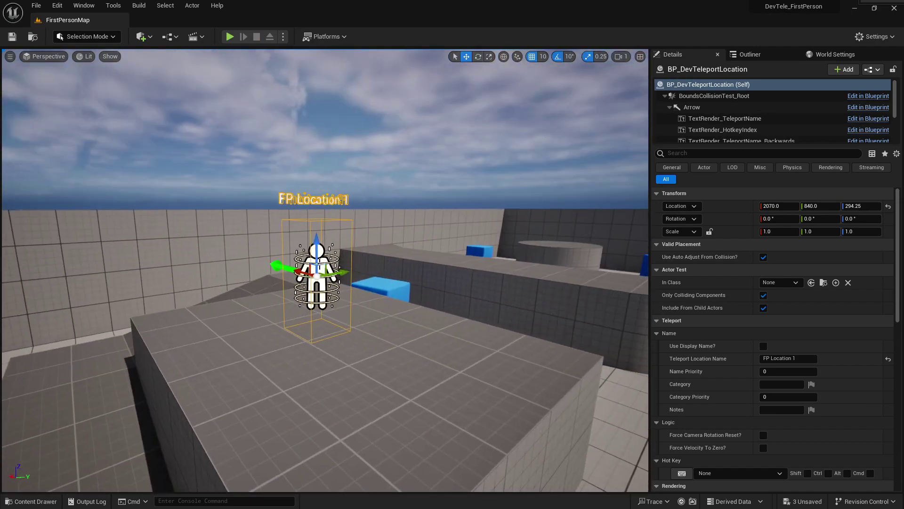
{"action": "right_click_drag", "start_coordinate": [320, 264], "coordinate": [322, 317]}
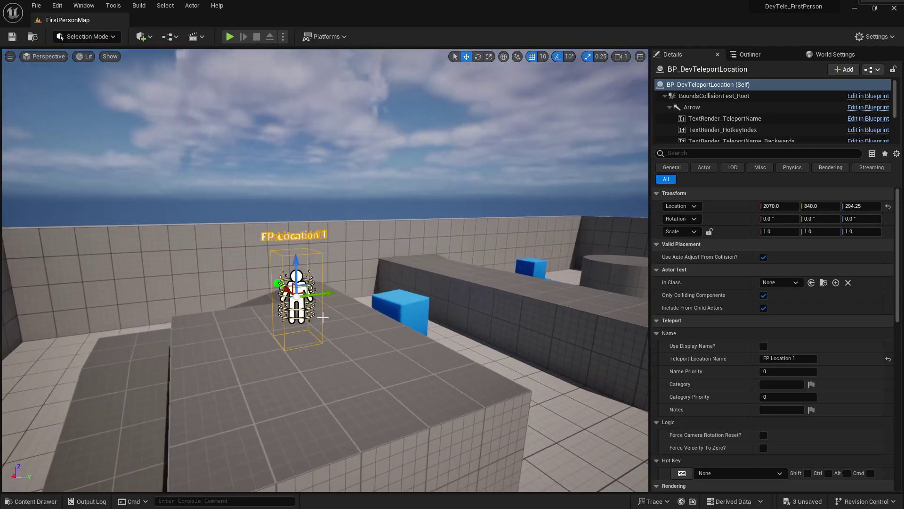
{"action": "key", "text": "e"}
{"action": "left_click_drag", "start_coordinate": [348, 306], "coordinate": [442, 311]}
{"action": "key", "text": "w"}
{"action": "right_click_drag", "start_coordinate": [442, 311], "coordinate": [502, 320]}
{"action": "key", "text": "a"}
{"action": "key", "text": "d"}
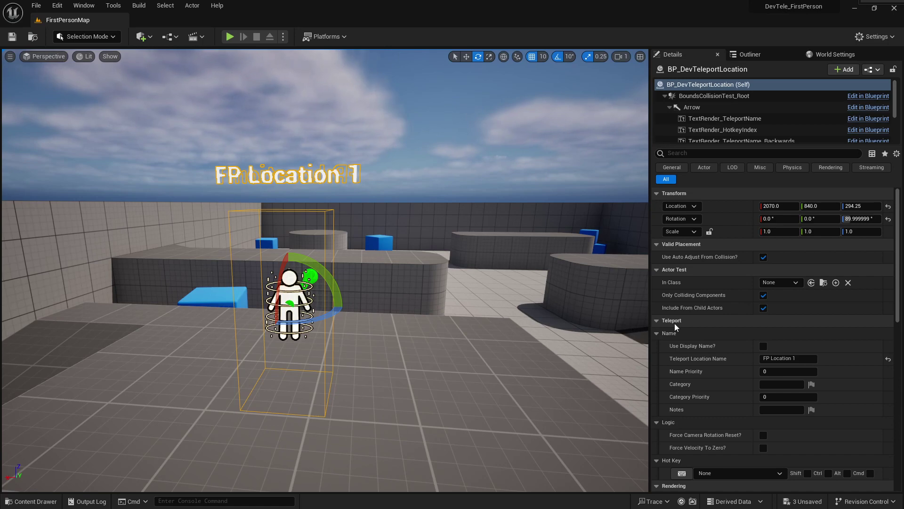
Enable Force Camera Rotation Reset on the FP Location 1 teleport actor.
{"action": "left_click", "coordinate": [658, 321]}
{"action": "left_click", "coordinate": [657, 320]}
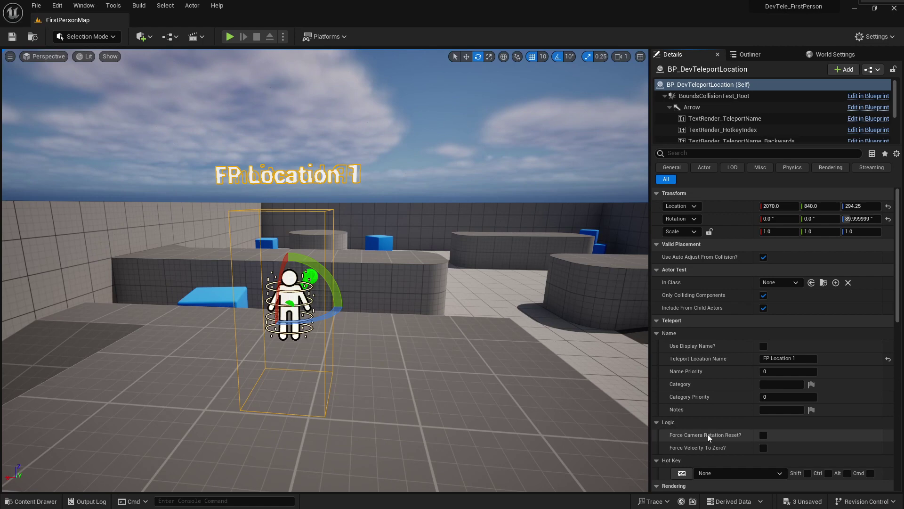
{"action": "left_click", "coordinate": [762, 435]}
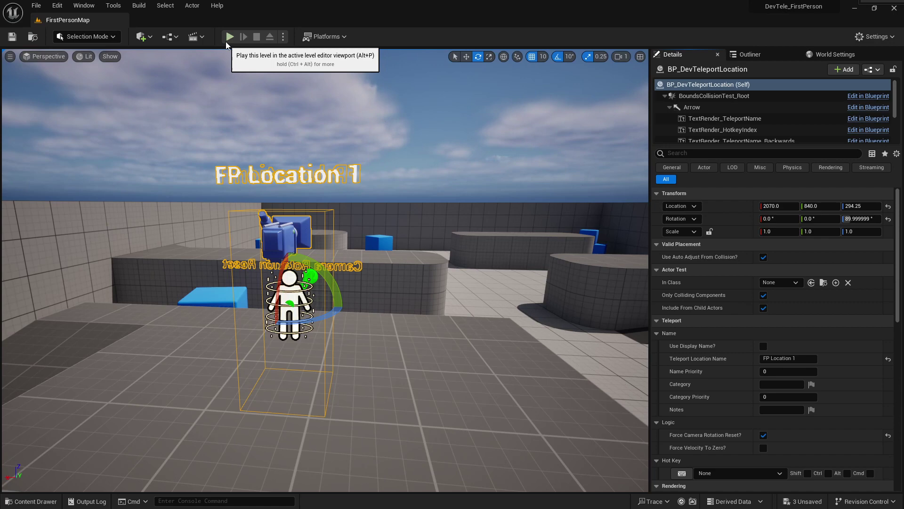
{"action": "scroll", "coordinate": [830, 99], "scroll_direction": "down", "scroll_amount": 3}
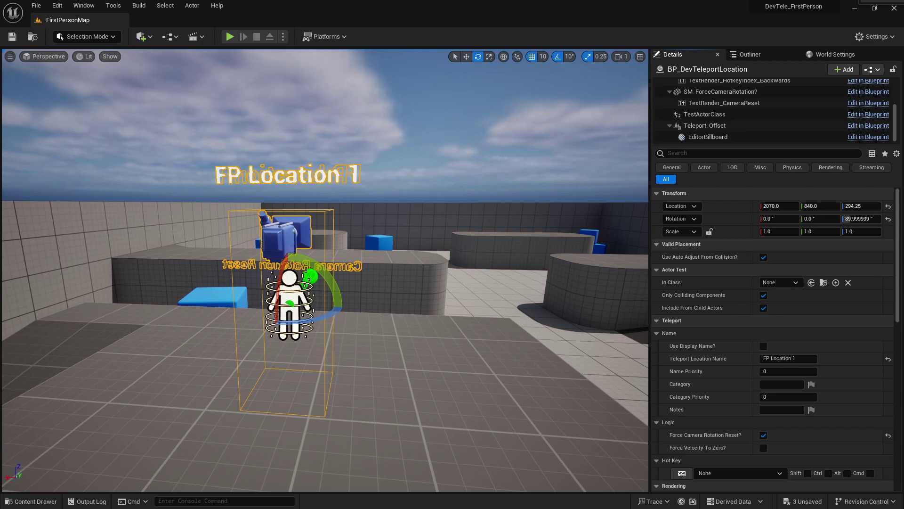
Open the BP_FirstPersonCharacter blueprint, examine its Character Movement component settings, and move both floating windows aside.
{"action": "left_click_drag", "start_coordinate": [903, 2], "coordinate": [567, 140]}
{"action": "left_click", "coordinate": [506, 215]}
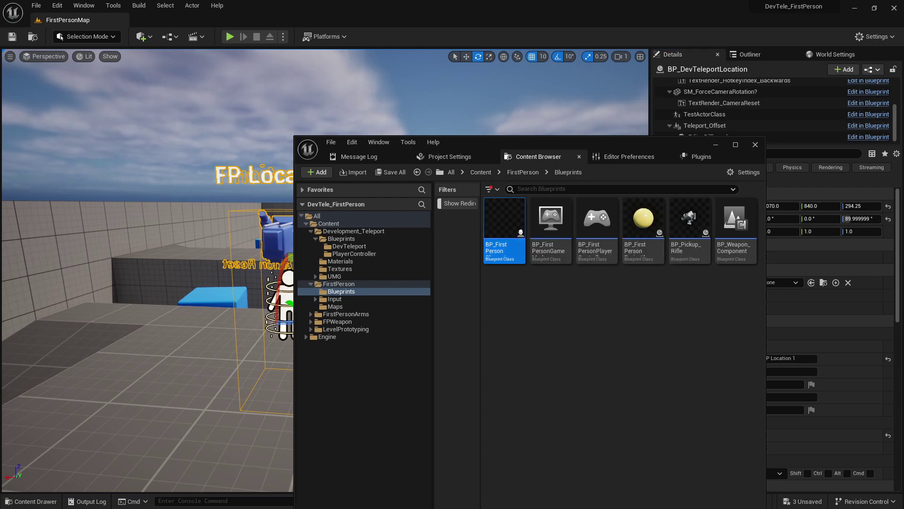
{"action": "key", "text": "Return"}
{"action": "left_click", "coordinate": [303, 232]}
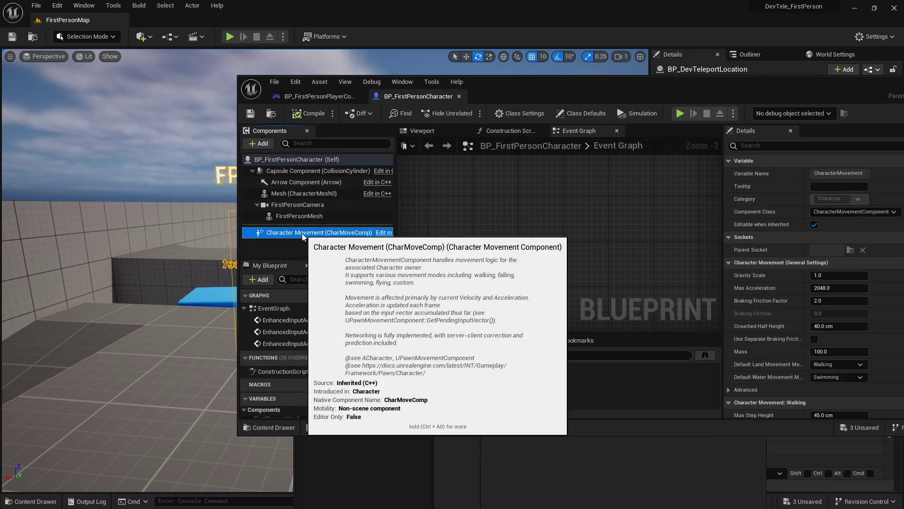
{"action": "scroll", "coordinate": [772, 344], "scroll_direction": "down", "scroll_amount": 3}
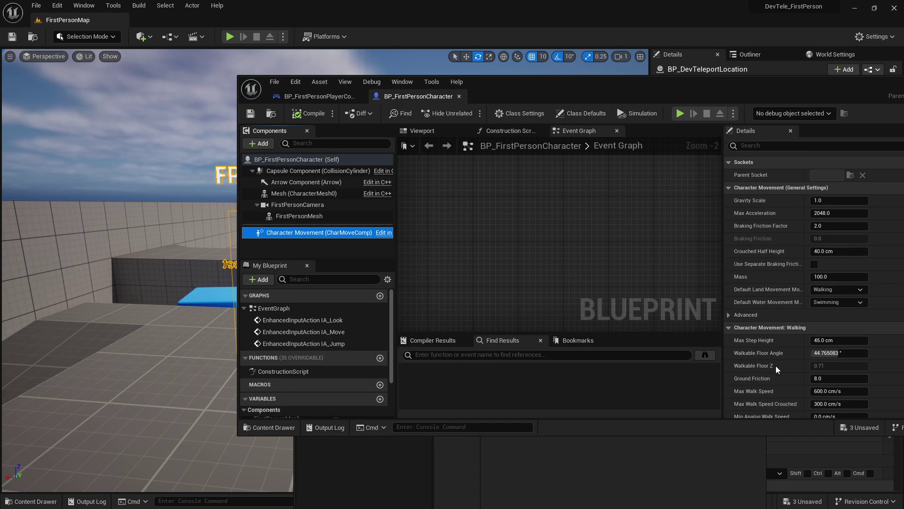
{"action": "scroll", "coordinate": [775, 369], "scroll_direction": "down", "scroll_amount": 3}
{"action": "scroll", "coordinate": [789, 325], "scroll_direction": "down", "scroll_amount": 2}
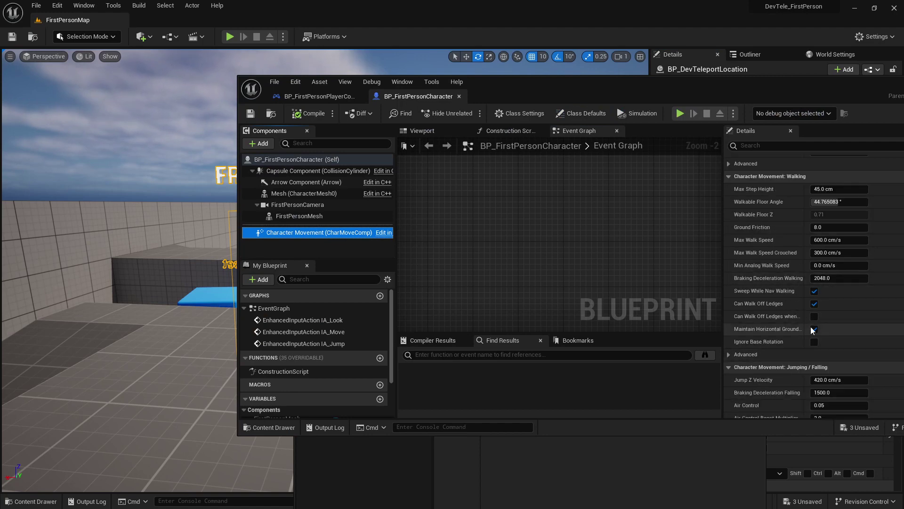
{"action": "scroll", "coordinate": [812, 273], "scroll_direction": "down", "scroll_amount": 4}
{"action": "left_click_drag", "start_coordinate": [663, 88], "coordinate": [903, 77]}
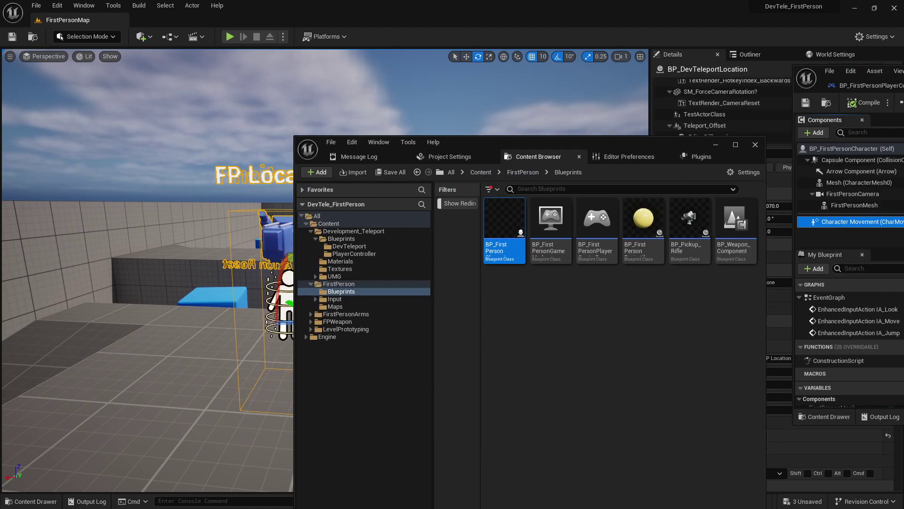
{"action": "left_click_drag", "start_coordinate": [645, 143], "coordinate": [903, 1]}
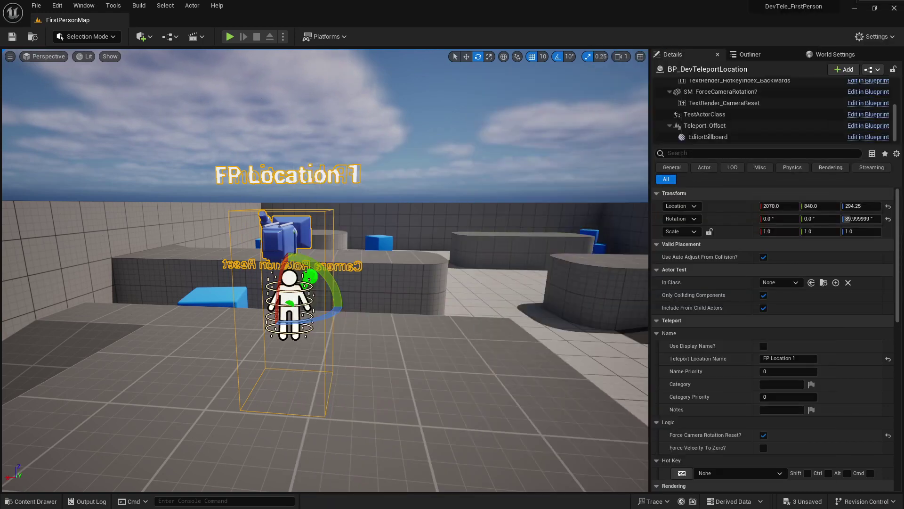
Play the level, teleport to FP Location 1 to test the camera rotation reset, close the menu and stop playing.
{"action": "left_click", "coordinate": [230, 36]}
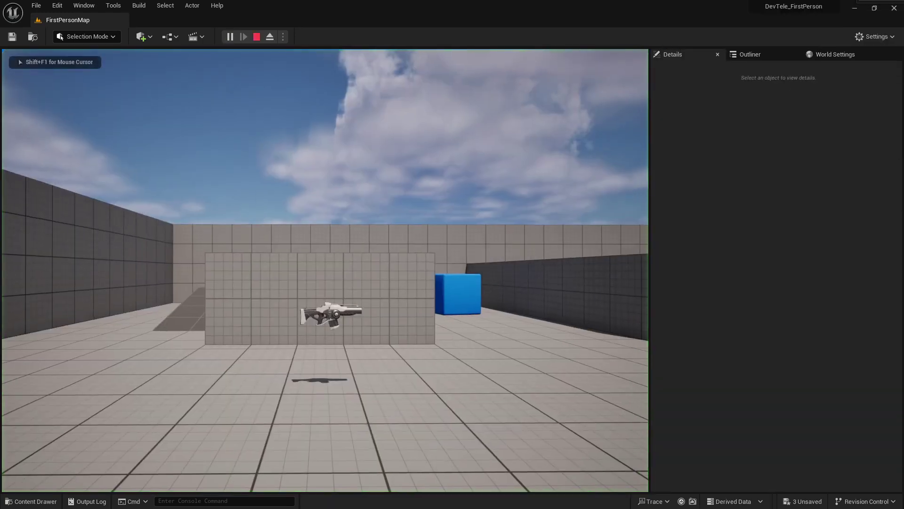
{"action": "key", "text": "w"}
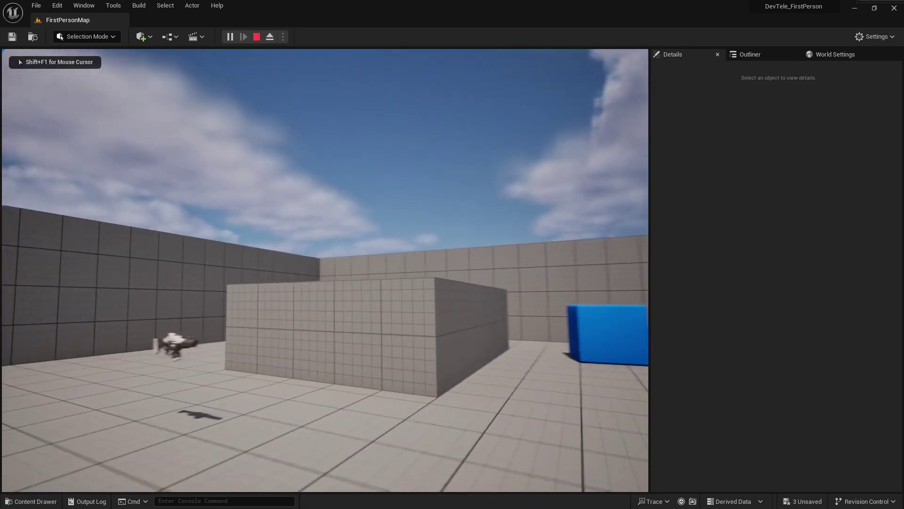
{"action": "key", "text": "s"}
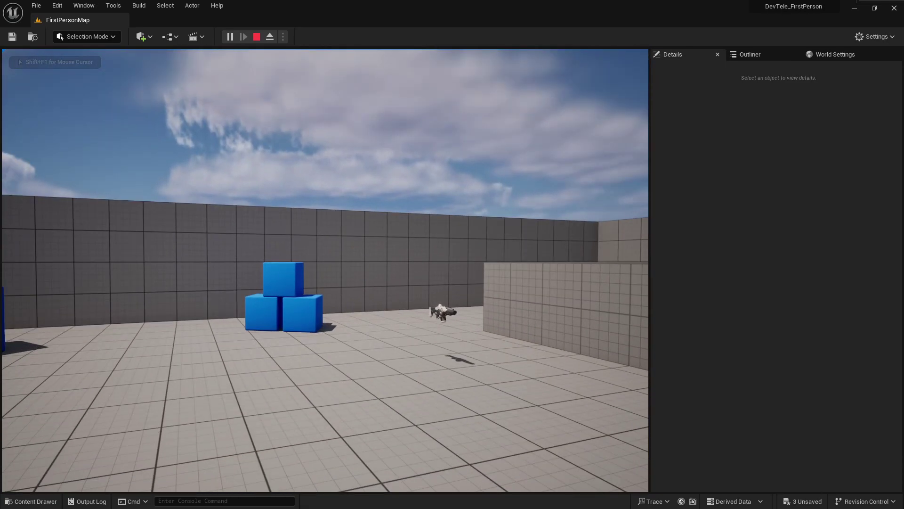
{"action": "key", "text": "t"}
{"action": "left_click", "coordinate": [250, 198]}
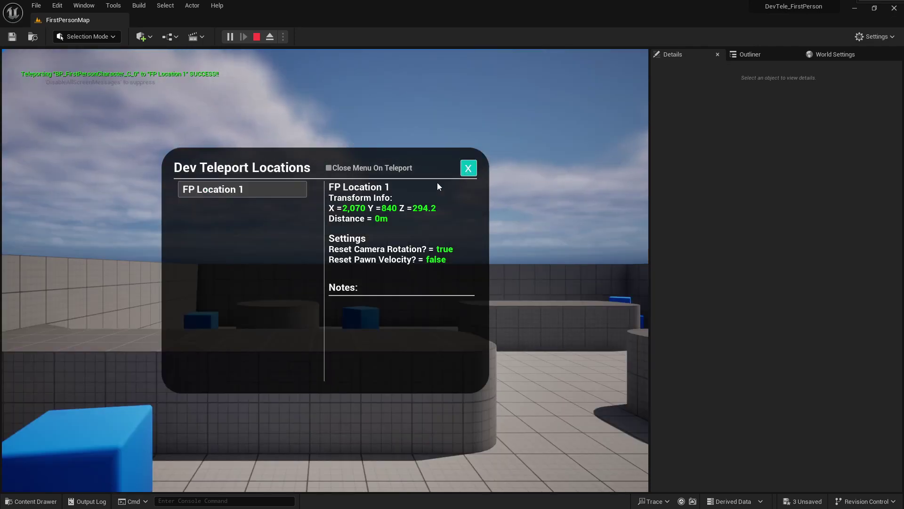
{"action": "left_click", "coordinate": [467, 169]}
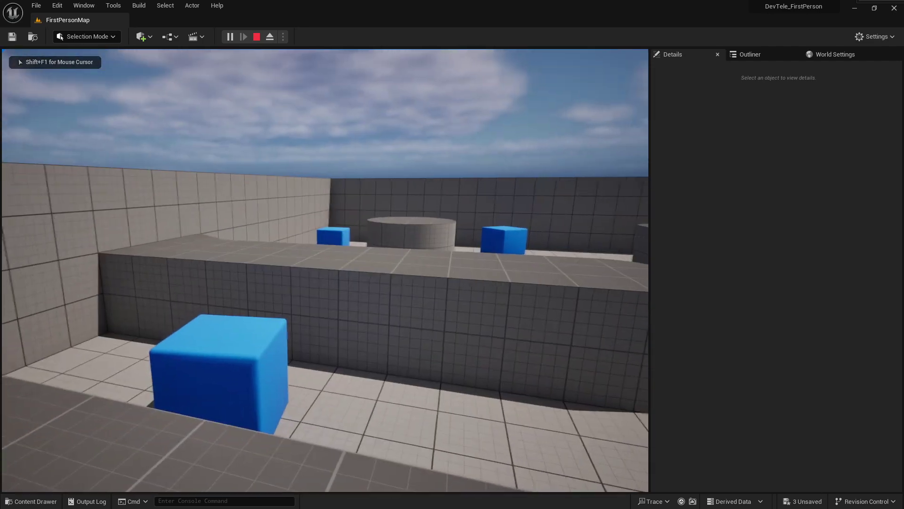
{"action": "key", "text": "w"}
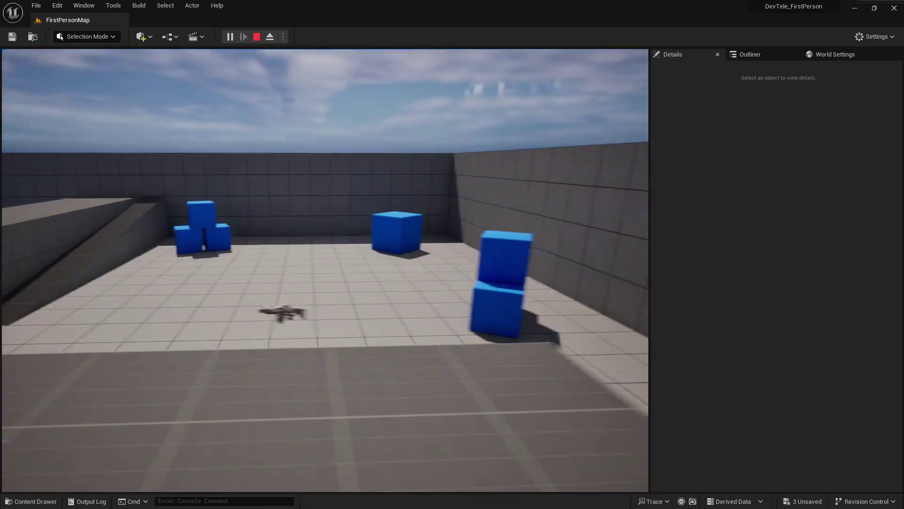
{"action": "key", "text": "Escape"}
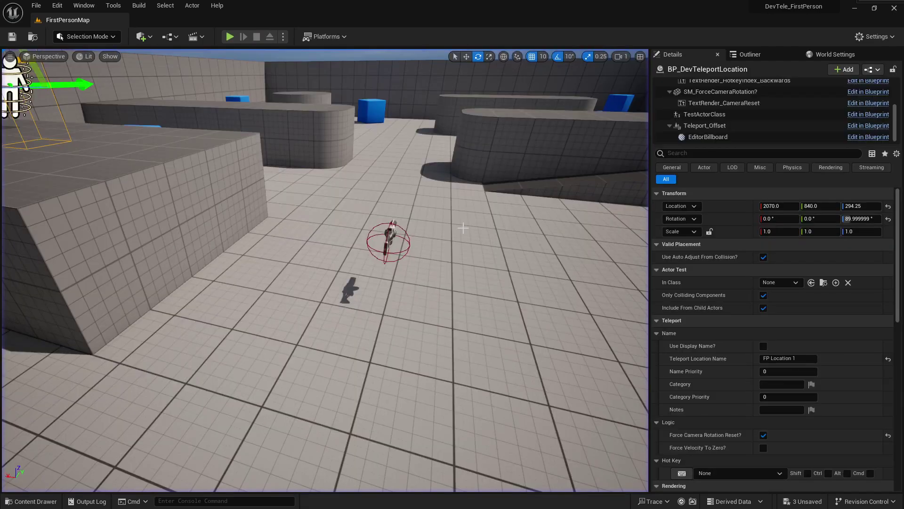
Duplicate the teleport actor onto the long rounded block beside the ramp and snap it down to the block's surface.
{"action": "right_click_drag", "start_coordinate": [464, 228], "coordinate": [306, 284]}
{"action": "key", "text": "w"}
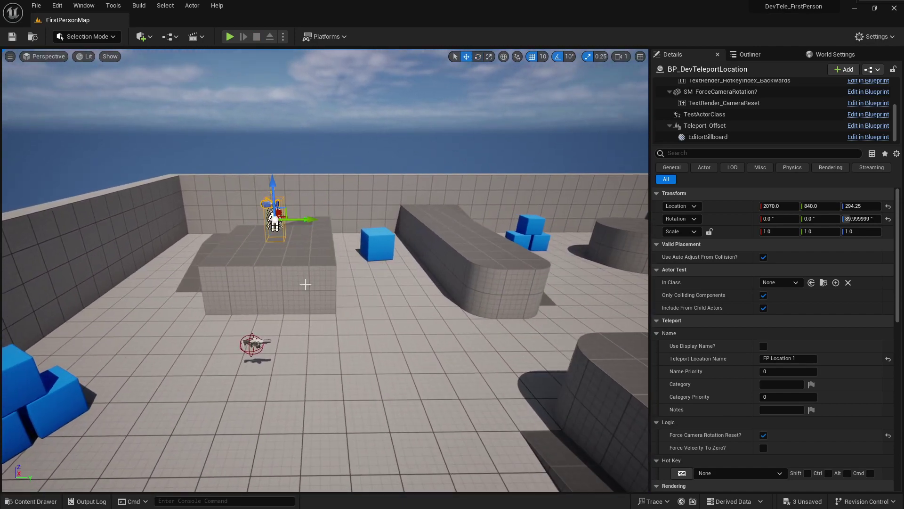
{"action": "scroll", "coordinate": [306, 284], "scroll_direction": "down", "scroll_amount": 6}
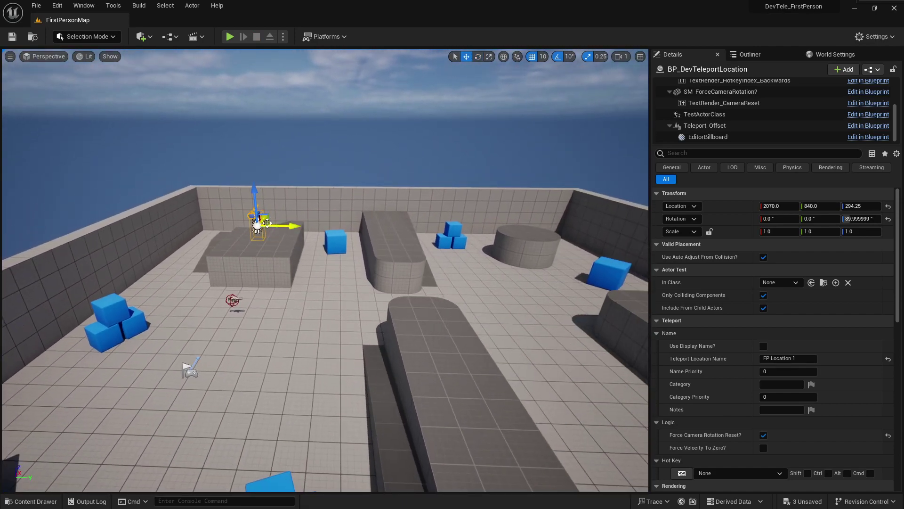
{"action": "left_click_drag", "start_coordinate": [269, 223], "coordinate": [469, 370], "text": "alt"}
{"action": "right_click_drag", "start_coordinate": [469, 370], "coordinate": [546, 389]}
{"action": "key", "text": "e"}
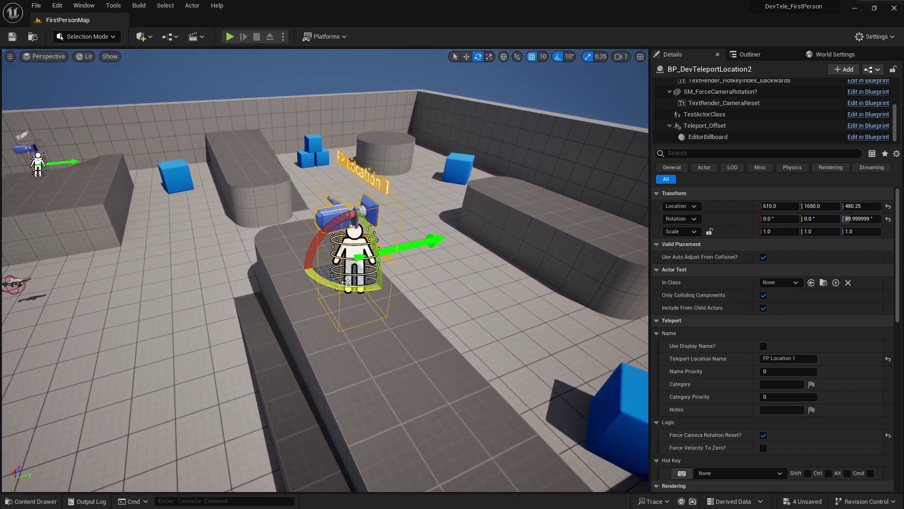
{"action": "right_click_drag", "start_coordinate": [469, 370], "coordinate": [565, 391]}
{"action": "scroll", "coordinate": [339, 284], "scroll_direction": "down", "scroll_amount": 5}
{"action": "key", "text": "End"}
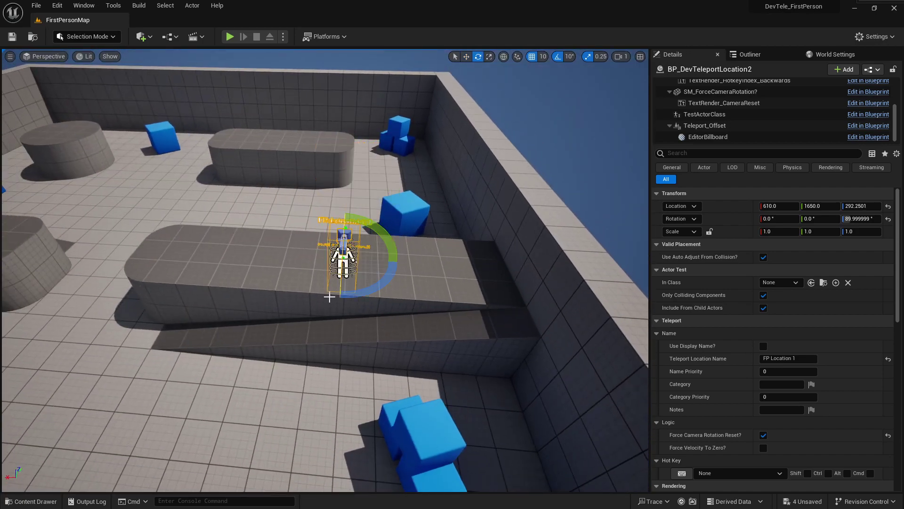
Move the duplicated teleport actor to X 1000, Y 1720 near the block's rounded end and rotate it to 0° around Z.
{"action": "scroll", "coordinate": [339, 284], "scroll_direction": "up", "scroll_amount": 3}
{"action": "key", "text": "w"}
{"action": "right_click_drag", "start_coordinate": [335, 281], "coordinate": [423, 257]}
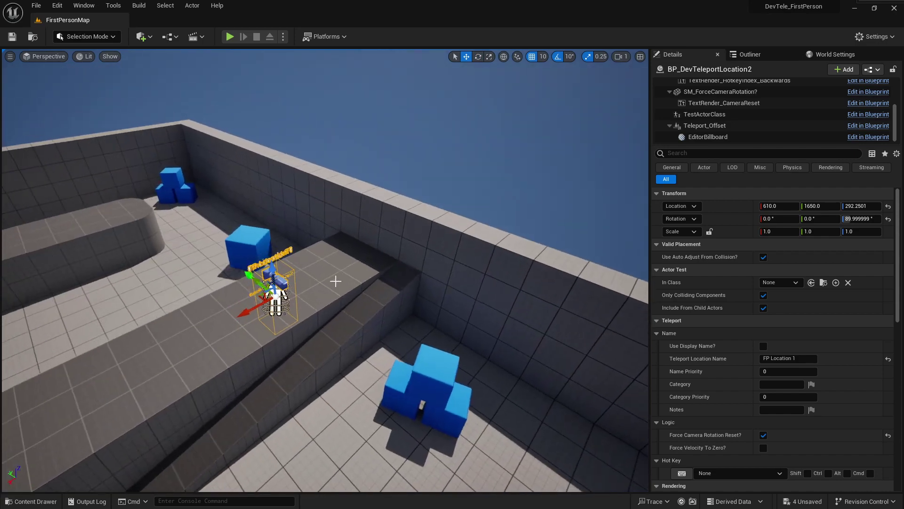
{"action": "left_click_drag", "start_coordinate": [259, 296], "coordinate": [98, 360]}
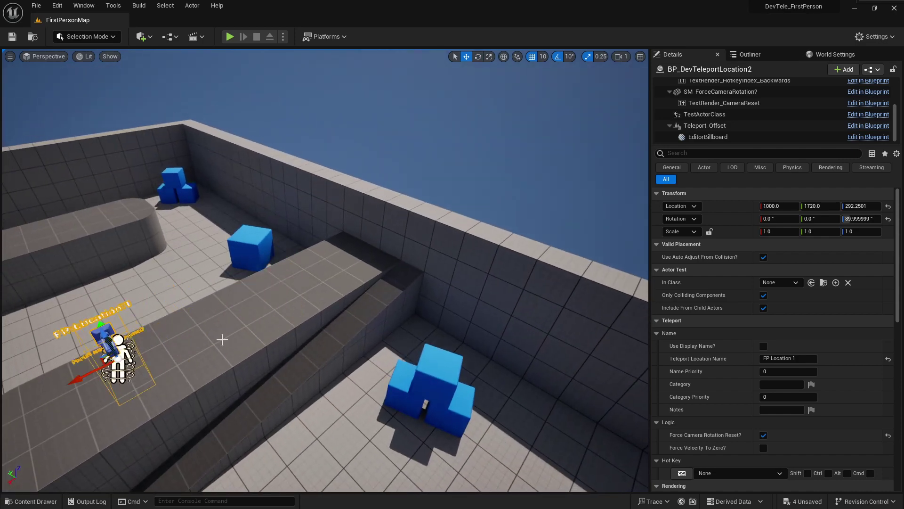
{"action": "right_click_drag", "start_coordinate": [414, 301], "coordinate": [292, 297]}
{"action": "key", "text": "e"}
{"action": "left_click_drag", "start_coordinate": [415, 302], "coordinate": [372, 318]}
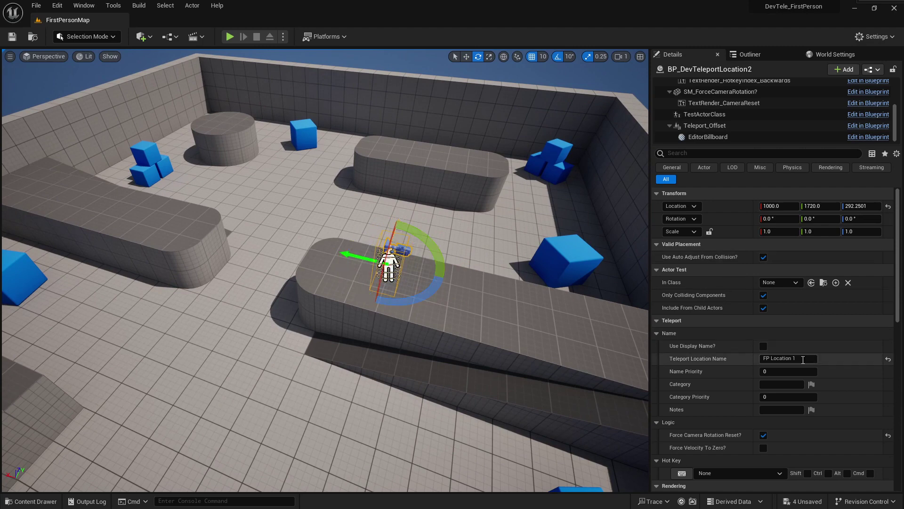
Set the duplicated teleport actor's Teleport Location Name to "FP Location 2".
{"action": "left_click", "coordinate": [802, 359]}
{"action": "left_click", "coordinate": [802, 359]}
{"action": "key", "text": "BackSpace"}
{"action": "type", "text": "2"}
{"action": "key", "text": "Return"}
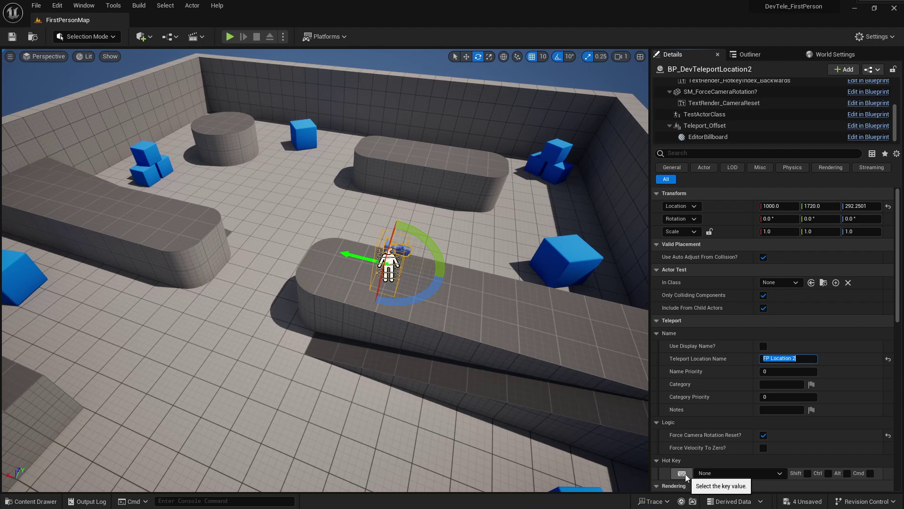
Browse the keyboard keys available as the hot key for the FP Location 2 teleport actor.
{"action": "left_click", "coordinate": [715, 473]}
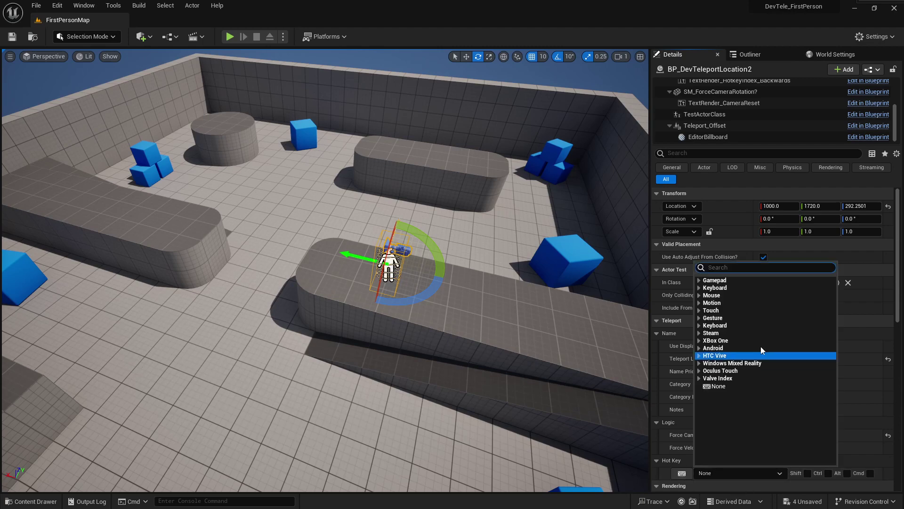
{"action": "left_click", "coordinate": [702, 295]}
{"action": "left_click", "coordinate": [706, 288]}
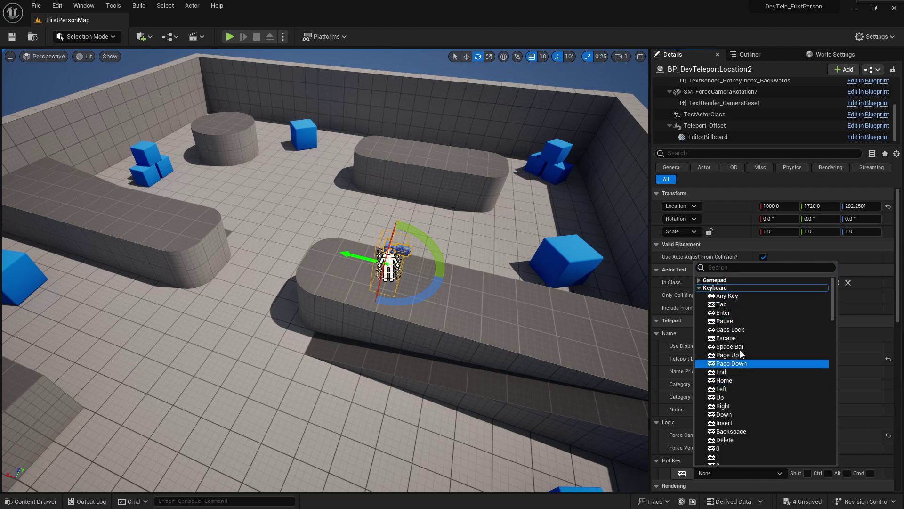
{"action": "left_click", "coordinate": [684, 475]}
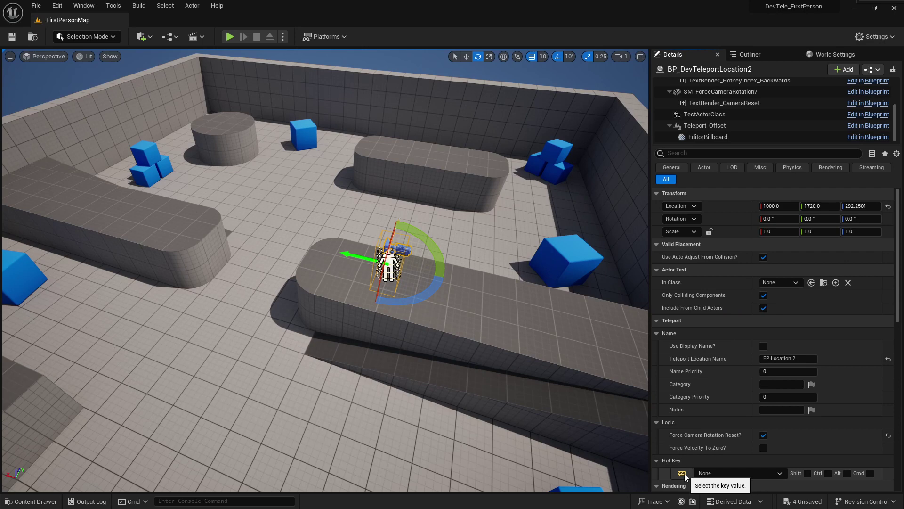
{"action": "right_click", "coordinate": [580, 365]}
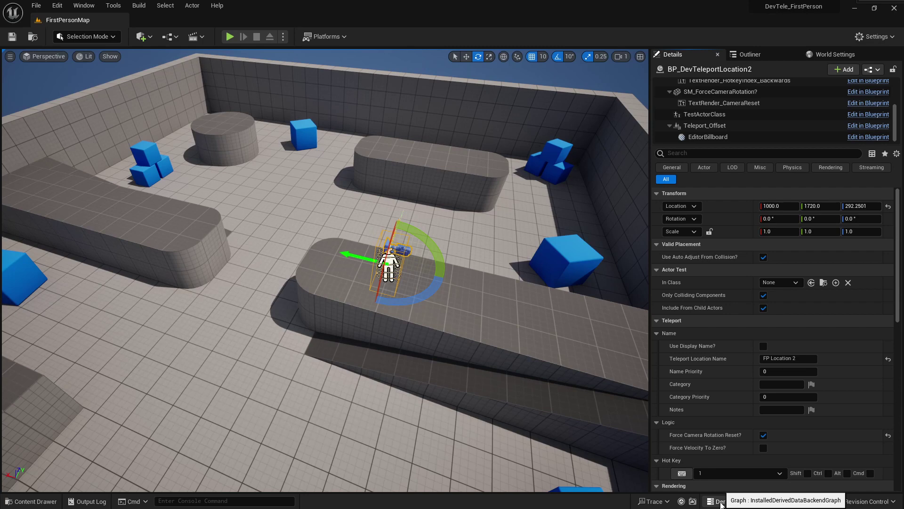
Assign 1 and then Num 1 as the hot key of the FP Location 2 teleport actor.
{"action": "left_click", "coordinate": [682, 473]}
{"action": "key", "text": "1"}
{"action": "left_click", "coordinate": [681, 472]}
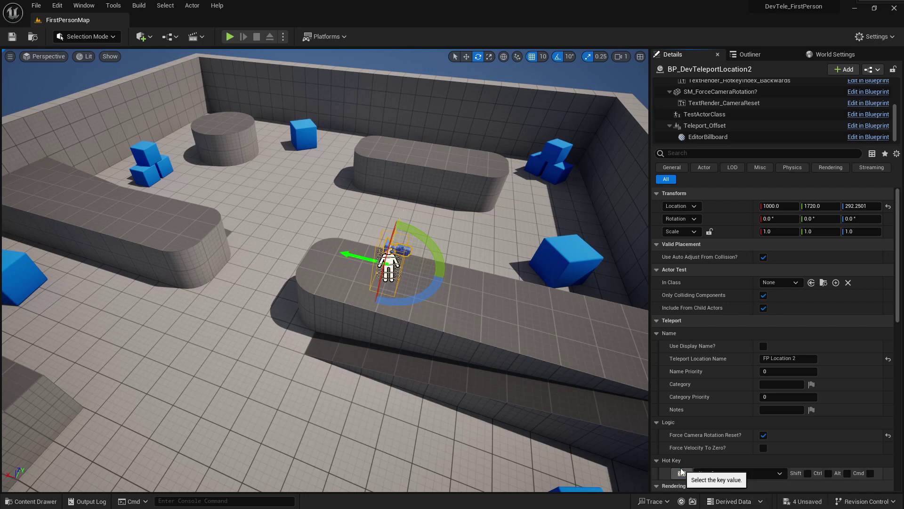
{"action": "key", "text": "KP_1"}
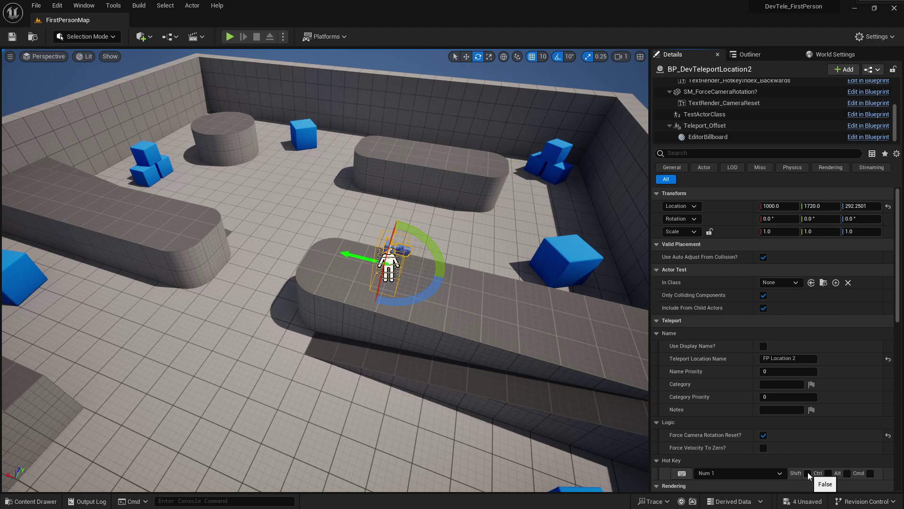
Inspect the level from several viewpoints and examine the hot key label above the FP Location 2 teleport actor.
{"action": "mouse_move", "coordinate": [537, 118]}
{"action": "right_mouse_down"}
{"action": "mouse_move", "coordinate": [529, 121]}
{"action": "mouse_move", "coordinate": [529, 66]}
{"action": "mouse_move", "coordinate": [538, 118]}
{"action": "right_mouse_up"}
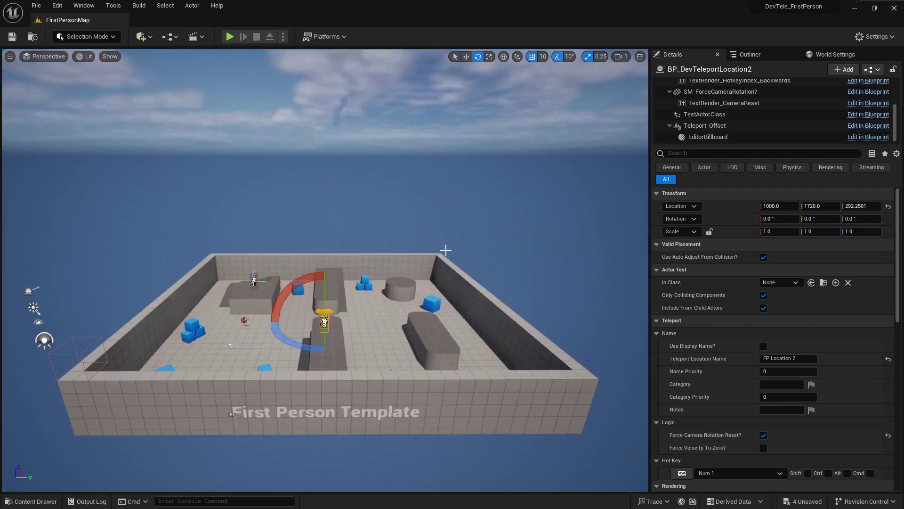
{"action": "right_click_drag", "start_coordinate": [501, 268], "coordinate": [571, 302]}
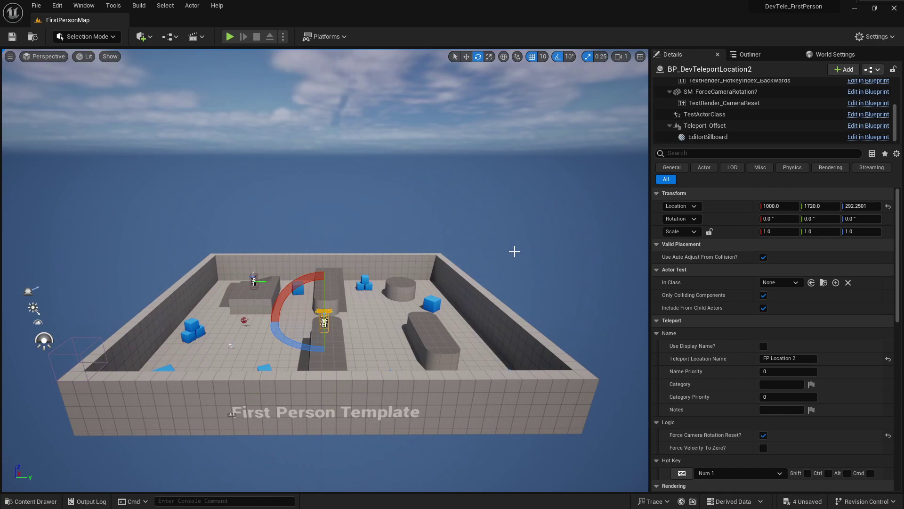
{"action": "right_click_drag", "start_coordinate": [515, 252], "coordinate": [506, 290]}
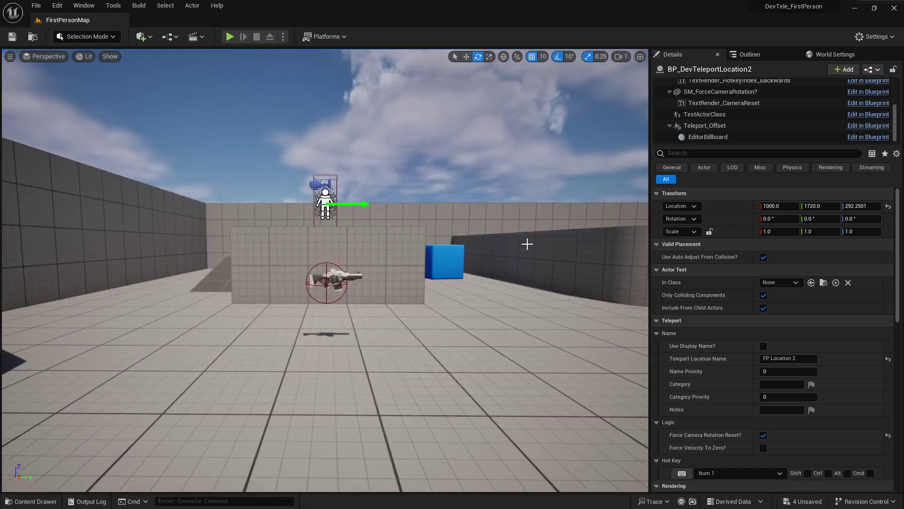
{"action": "right_click_drag", "start_coordinate": [528, 243], "coordinate": [495, 278]}
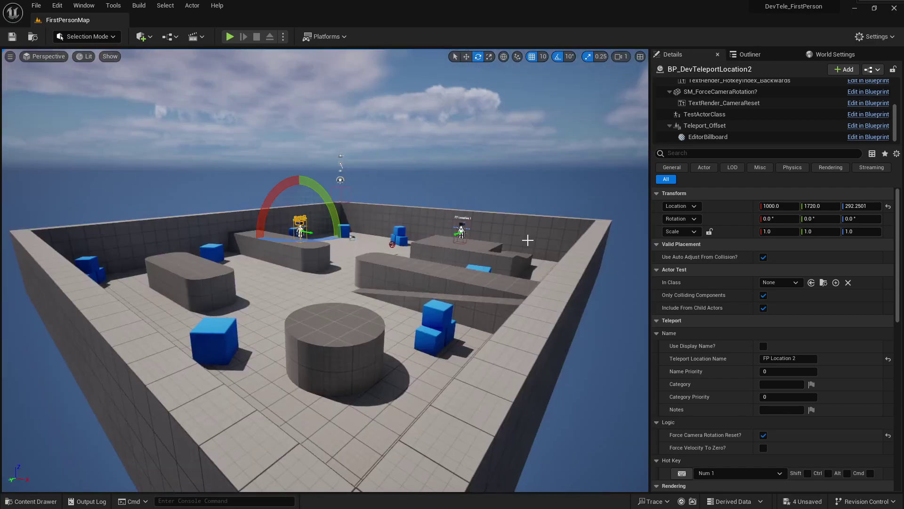
{"action": "right_click_drag", "start_coordinate": [535, 267], "coordinate": [518, 320]}
{"action": "key", "text": "KP_1"}
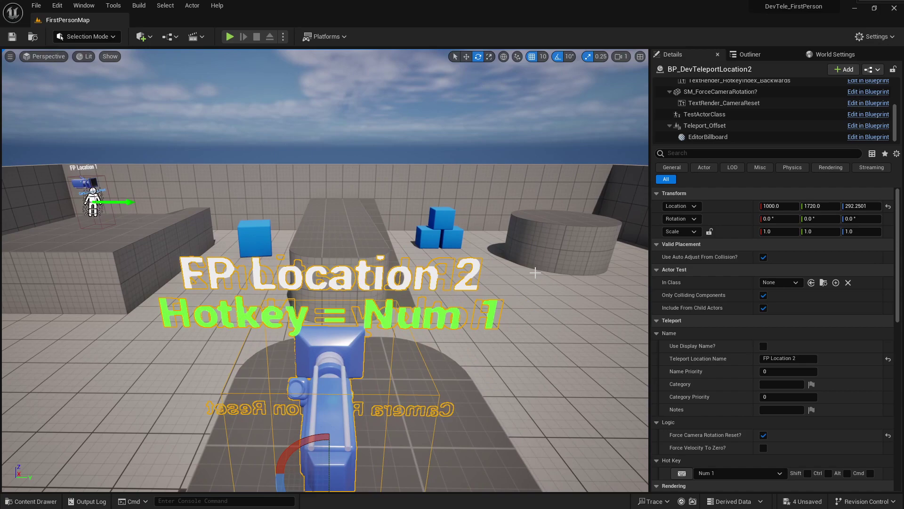
{"action": "mouse_move", "coordinate": [535, 273]}
{"action": "right_mouse_down"}
{"action": "mouse_move", "coordinate": [431, 285]}
{"action": "mouse_move", "coordinate": [463, 319]}
{"action": "mouse_move", "coordinate": [536, 273]}
{"action": "right_mouse_up"}
{"action": "key", "text": "1"}
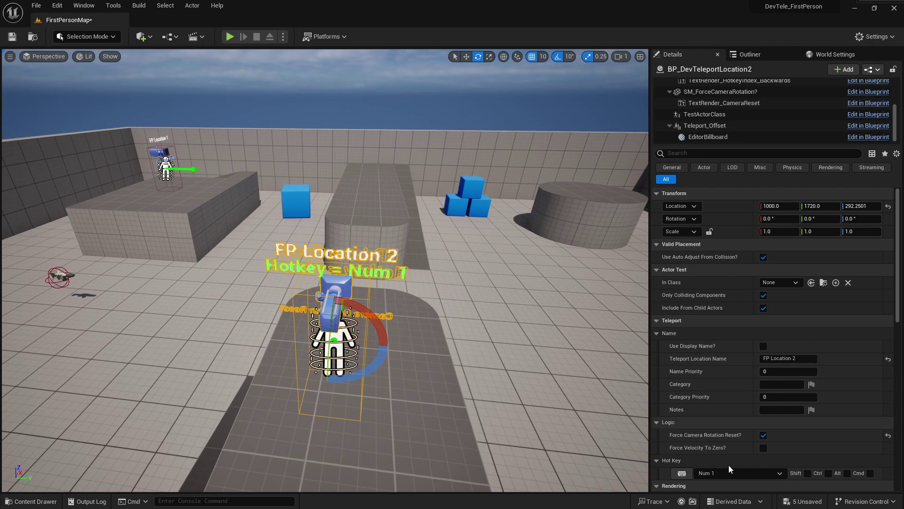
Set the hot key of the FP Location 2 teleport actor to Shift + 3.
{"action": "left_click", "coordinate": [702, 479]}
{"action": "key", "text": "3"}
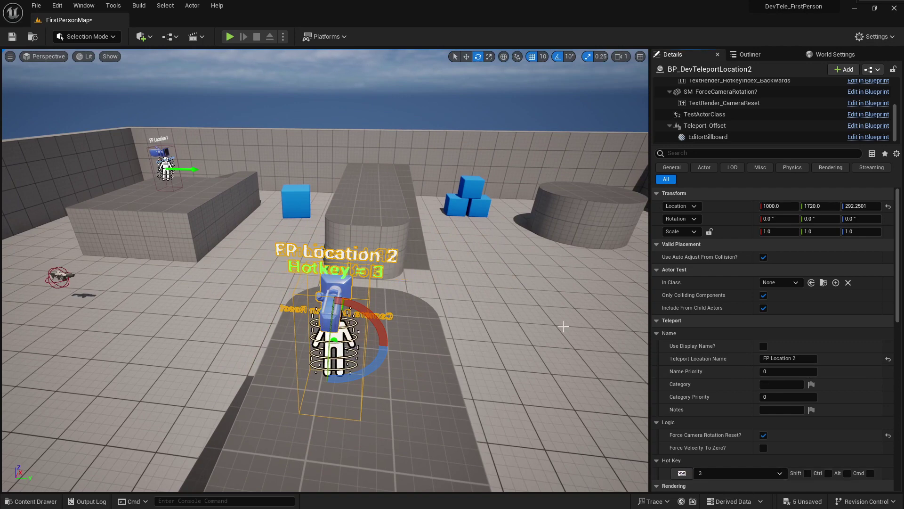
{"action": "left_click", "coordinate": [807, 473]}
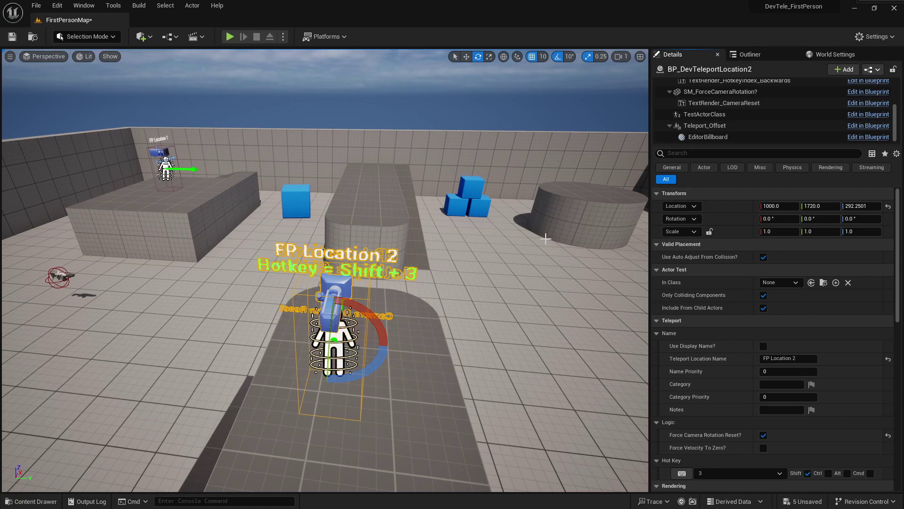
{"action": "right_click_drag", "start_coordinate": [322, 147], "coordinate": [389, 175]}
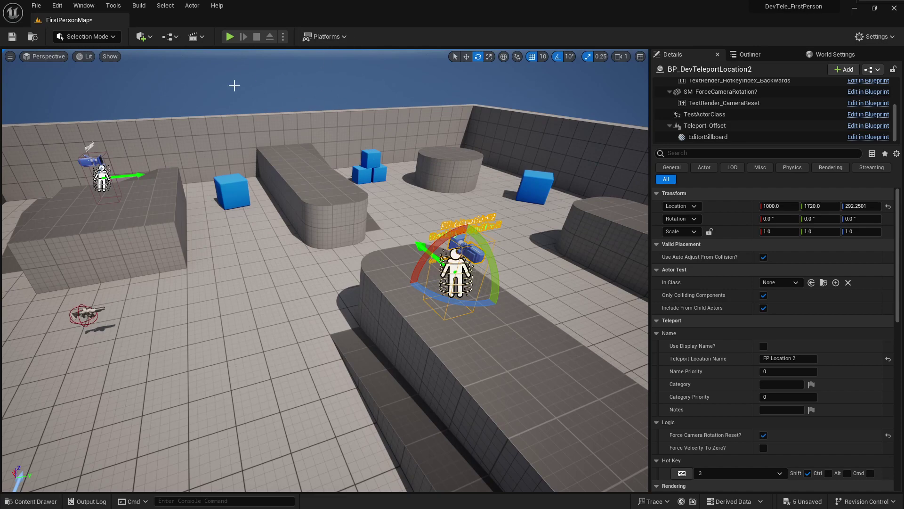
{"action": "key", "text": "f"}
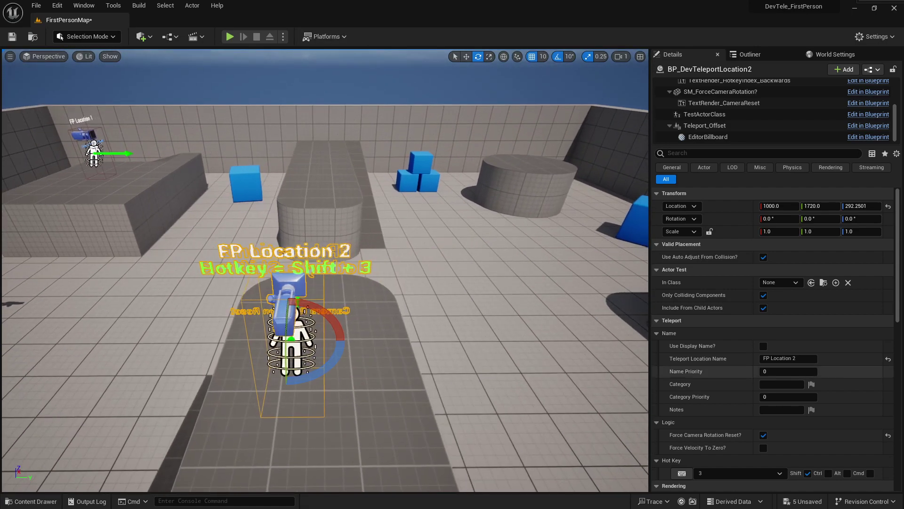
Change the Teleport Location Name of the actor on the block beside the ramp to "FP Location 3".
{"action": "left_click", "coordinate": [800, 356]}
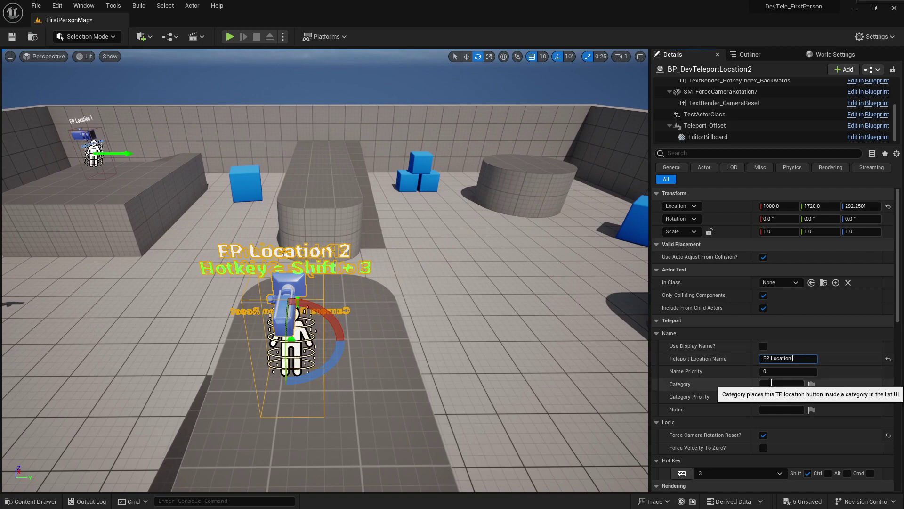
{"action": "key", "text": "BackSpace"}
{"action": "type", "text": "3"}
{"action": "key", "text": "Return"}
Duplicate the FP Location 3 teleport actor and place the copy on the cylindrical block at X 2308, Y 2750.
{"action": "right_click_drag", "start_coordinate": [401, 314], "coordinate": [364, 303]}
{"action": "key", "text": "w"}
{"action": "left_click_drag", "start_coordinate": [306, 297], "coordinate": [558, 147], "text": "alt"}
{"action": "mouse_move", "coordinate": [355, 157]}
{"action": "right_mouse_down"}
{"action": "mouse_move", "coordinate": [395, 127]}
{"action": "mouse_move", "coordinate": [461, 122]}
{"action": "mouse_move", "coordinate": [355, 157]}
{"action": "right_mouse_up"}
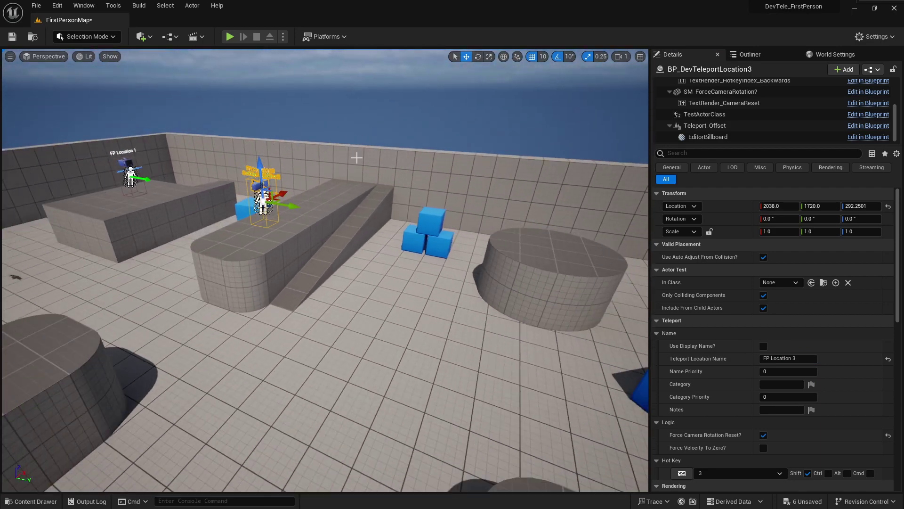
{"action": "left_click_drag", "start_coordinate": [276, 200], "coordinate": [578, 224]}
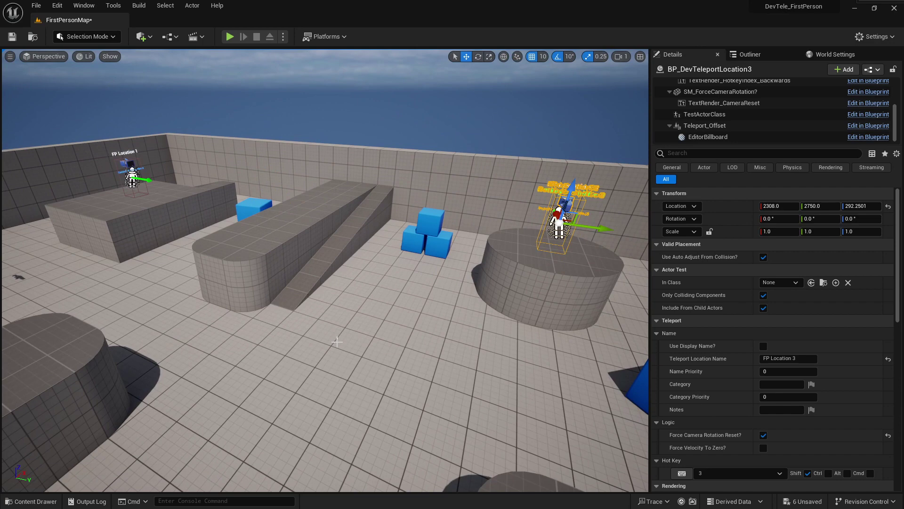
Set the Teleport Location Name of the actor on the cylindrical block to "FP Location 2".
{"action": "left_click", "coordinate": [796, 359]}
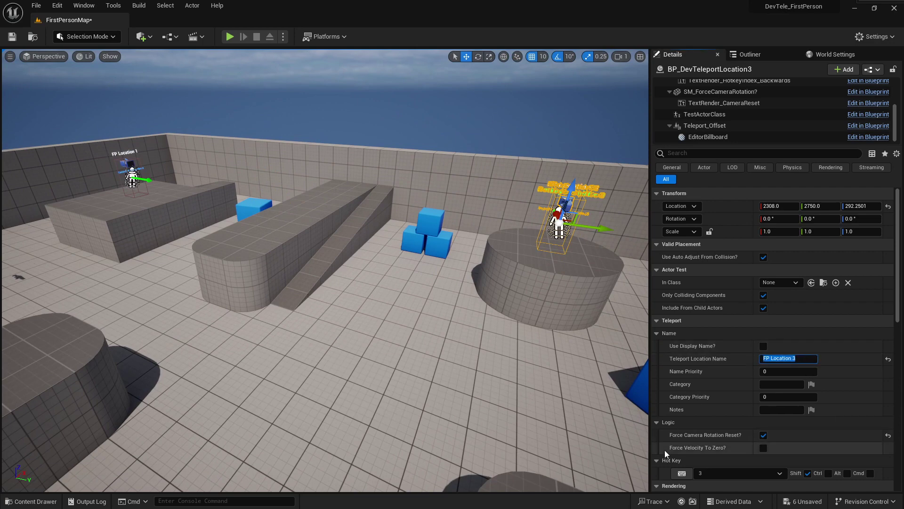
{"action": "key", "text": "End"}
{"action": "key", "text": "BackSpace"}
{"action": "type", "text": "2"}
{"action": "key", "text": "Return"}
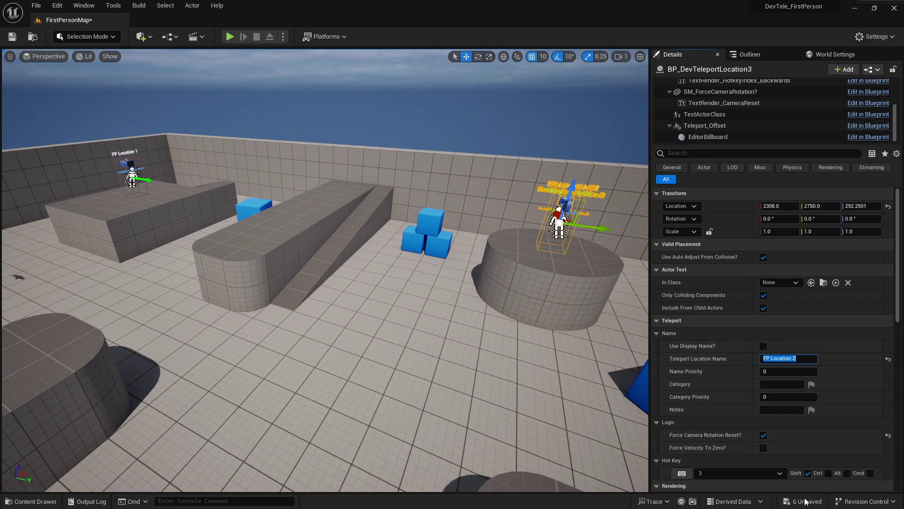
Remove the Shift modifier from the new FP Location 2 actor's hot key and set the key to None.
{"action": "left_click", "coordinate": [807, 473]}
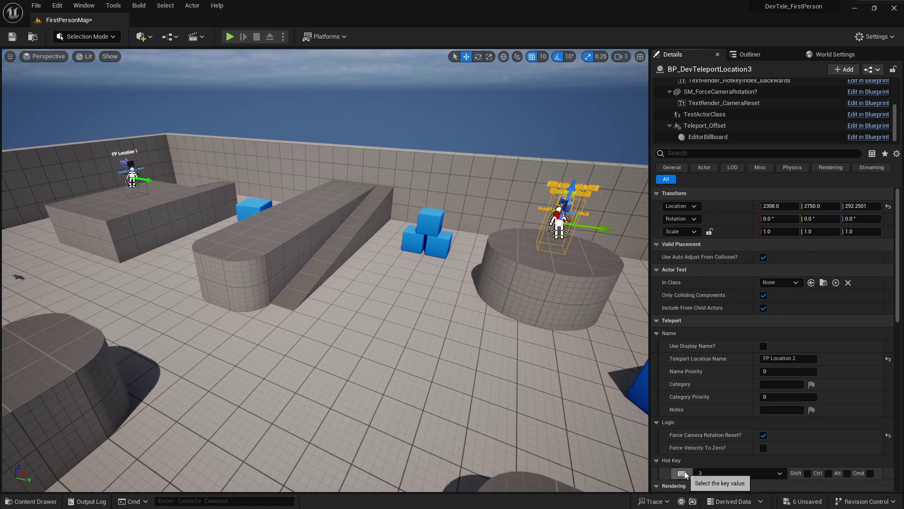
{"action": "left_click", "coordinate": [682, 473]}
{"action": "key", "text": "Escape"}
{"action": "left_click", "coordinate": [736, 474]}
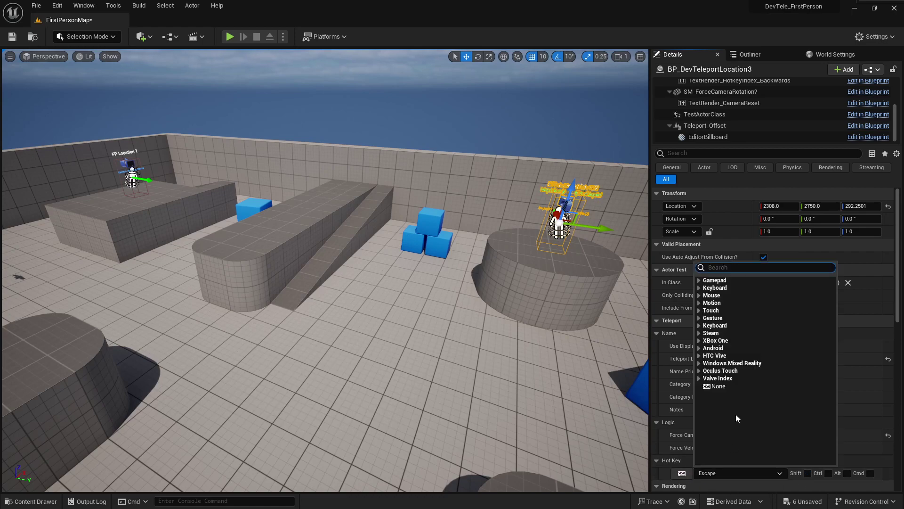
{"action": "left_click", "coordinate": [717, 387]}
Play the level and check the order and details of the locations in the Dev Teleport Locations menu, and stop playing.
{"action": "right_click_drag", "start_coordinate": [518, 329], "coordinate": [588, 353]}
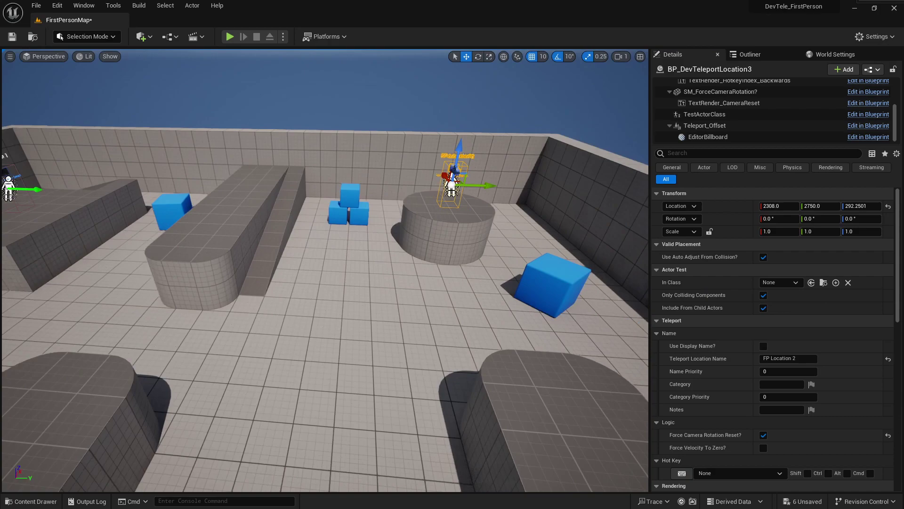
{"action": "right_click_drag", "start_coordinate": [349, 188], "coordinate": [261, 210]}
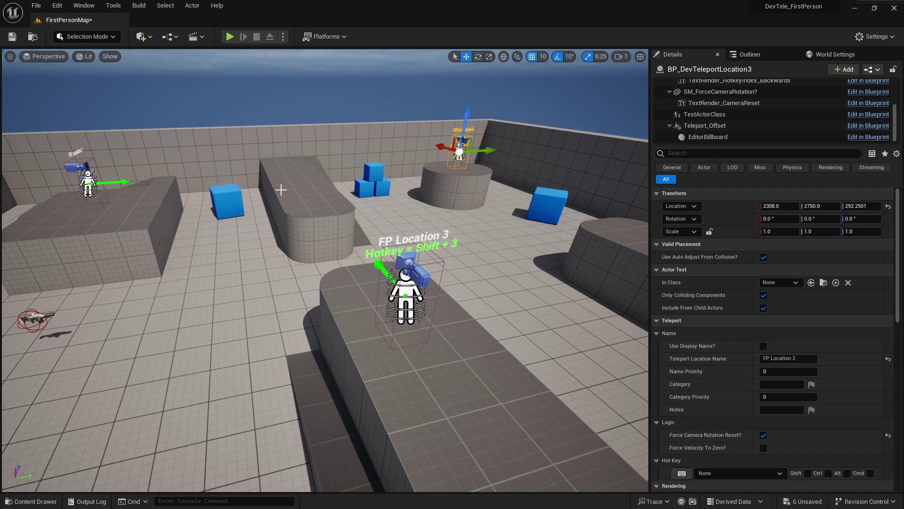
{"action": "right_click_drag", "start_coordinate": [395, 271], "coordinate": [391, 247]}
{"action": "key", "text": "w"}
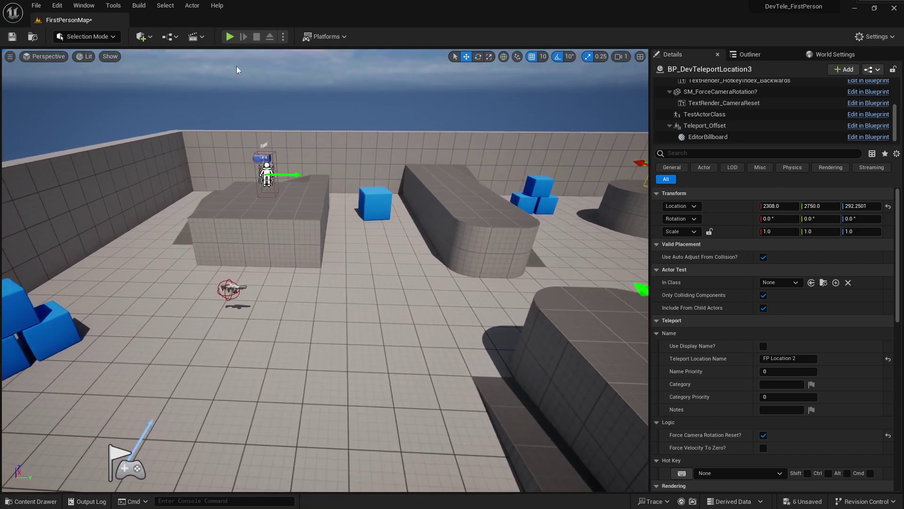
{"action": "left_click", "coordinate": [230, 37]}
{"action": "left_click", "coordinate": [356, 224]}
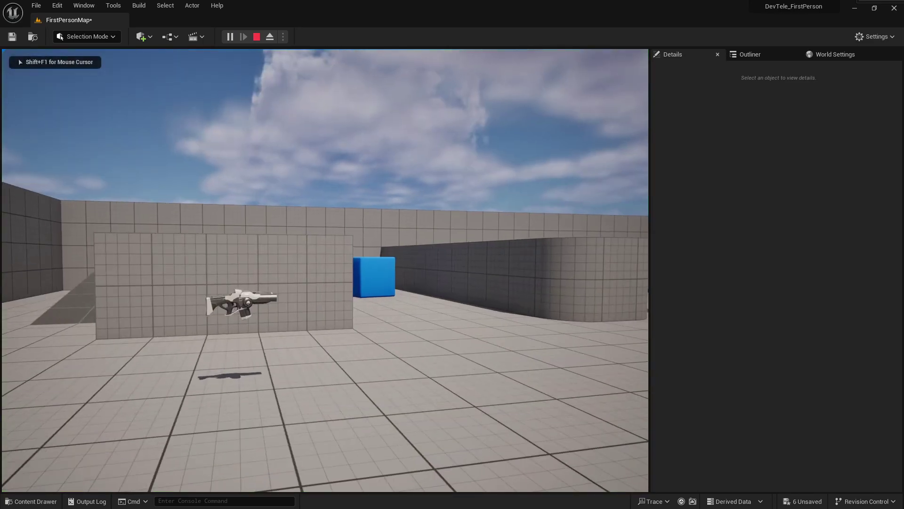
{"action": "key", "text": "Tab"}
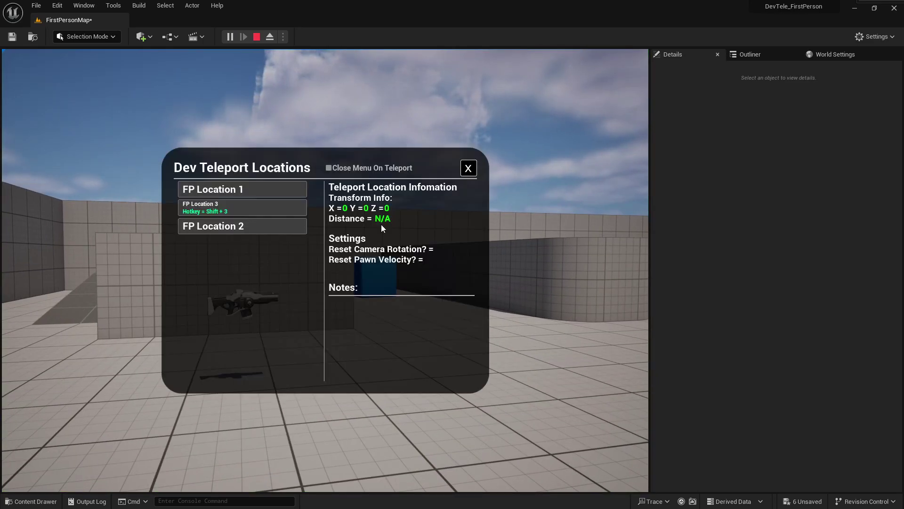
{"action": "mouse_move", "coordinate": [298, 213]}
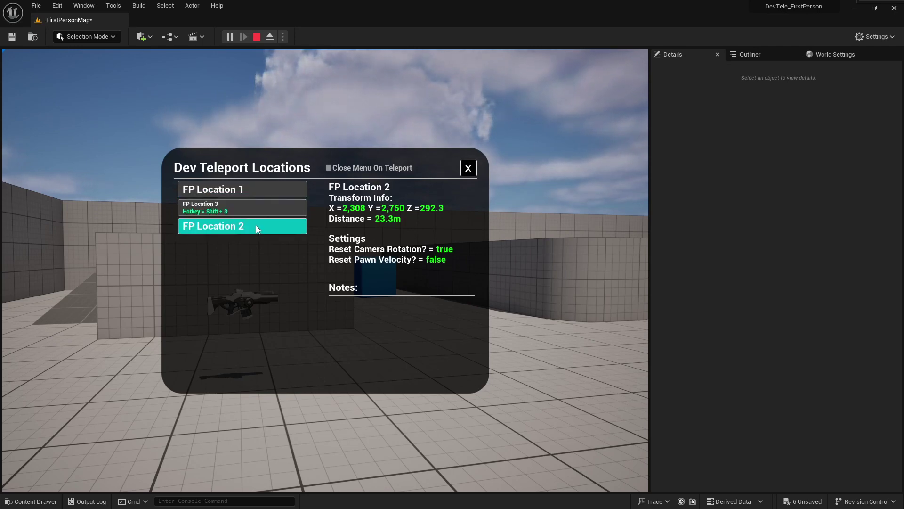
{"action": "key", "text": "Escape"}
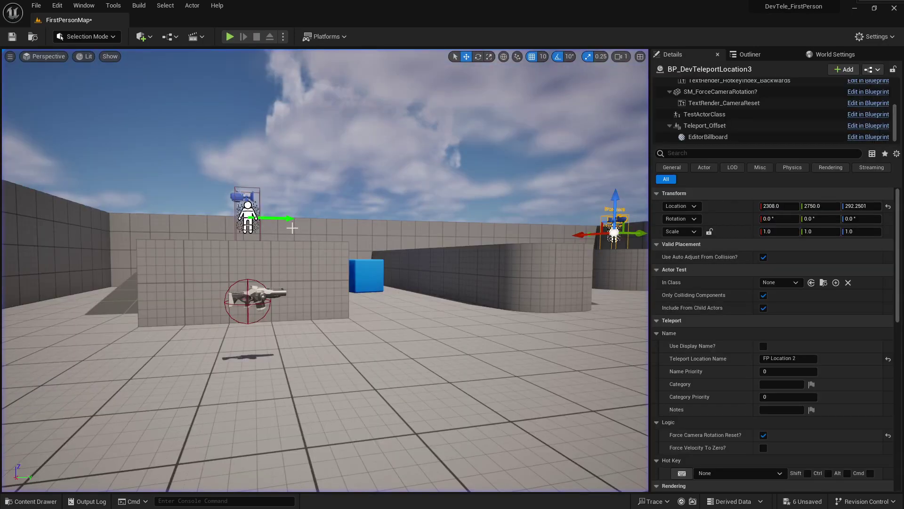
Set the Name Priority of the FP Location 1 teleport actor to -4.
{"action": "right_click_drag", "start_coordinate": [322, 207], "coordinate": [148, 194]}
{"action": "left_click", "coordinate": [136, 212]}
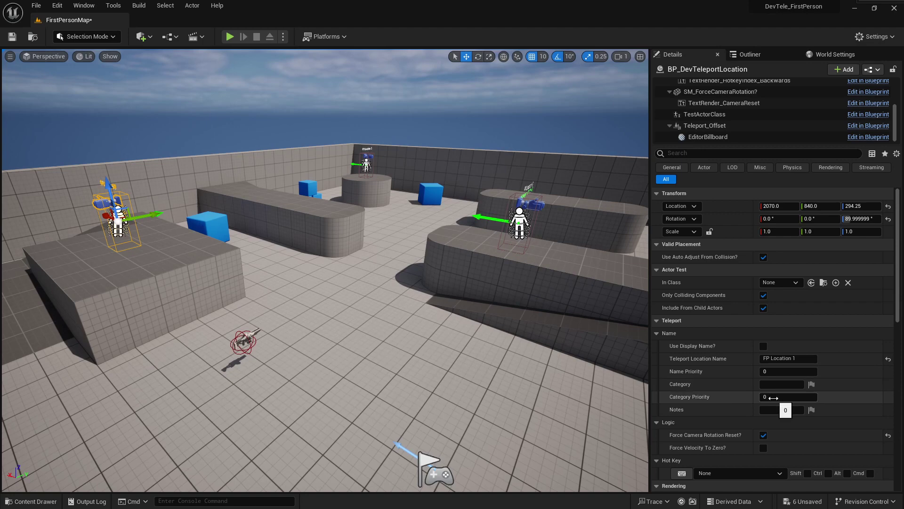
{"action": "left_click", "coordinate": [785, 372]}
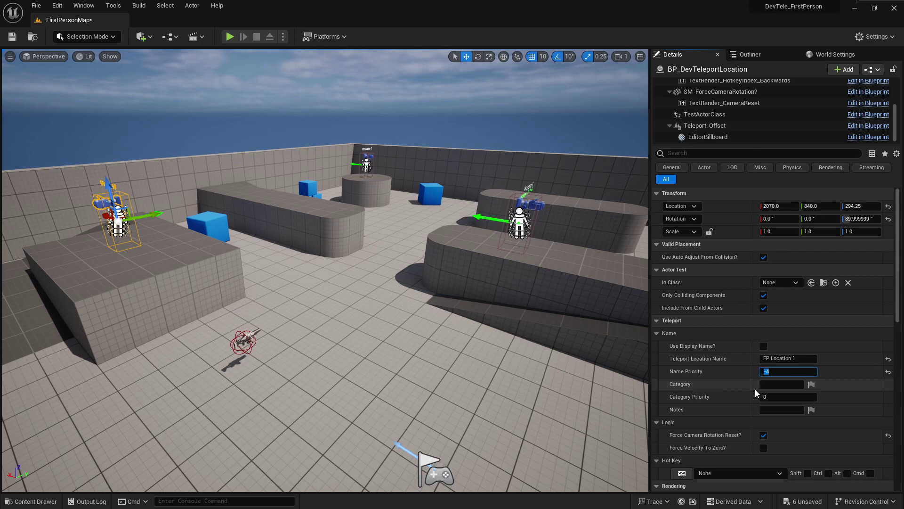
{"action": "key", "text": "Return"}
Play the level again to check the teleport list order with the changed name priority, close the menu and stop playing.
{"action": "left_click", "coordinate": [230, 37]}
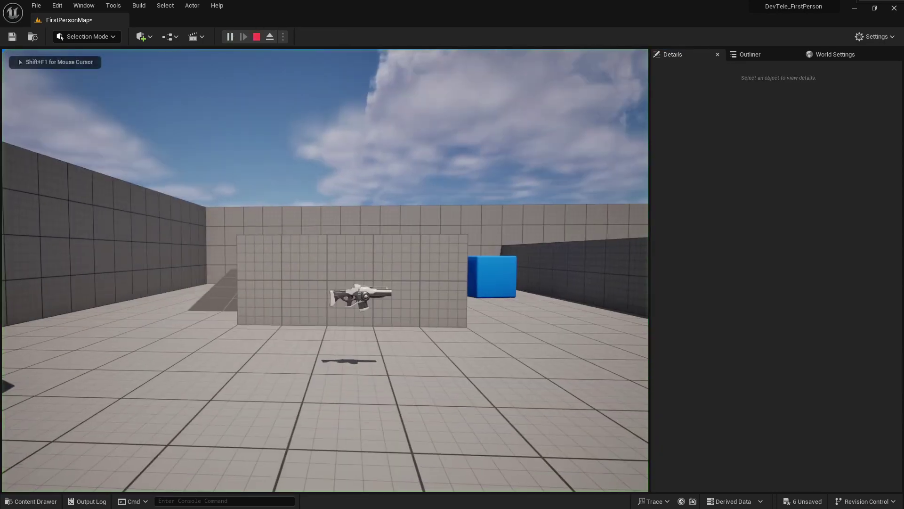
{"action": "left_click", "coordinate": [288, 210]}
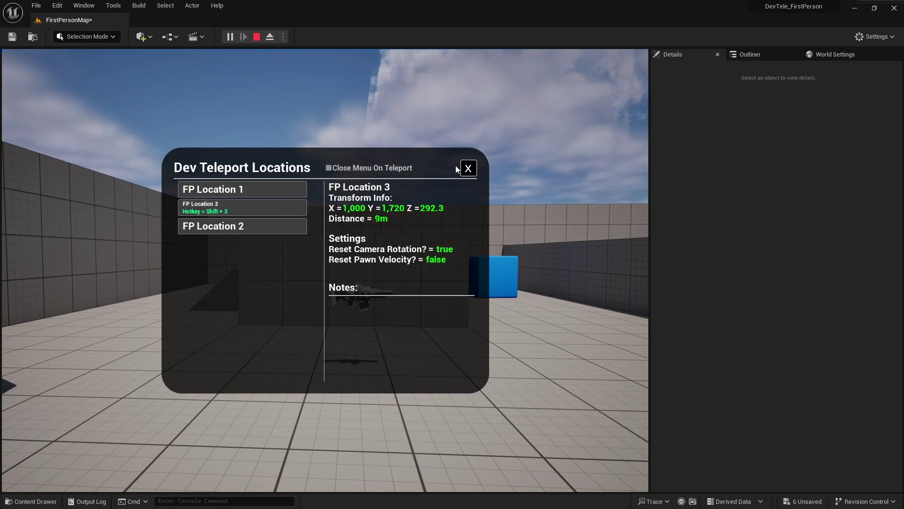
{"action": "left_click", "coordinate": [466, 169]}
{"action": "key", "text": "Escape"}
Set the Name Priority of the FP Location 1 teleport actor to 1.
{"action": "right_click_drag", "start_coordinate": [488, 165], "coordinate": [461, 137]}
{"action": "left_click", "coordinate": [794, 371]}
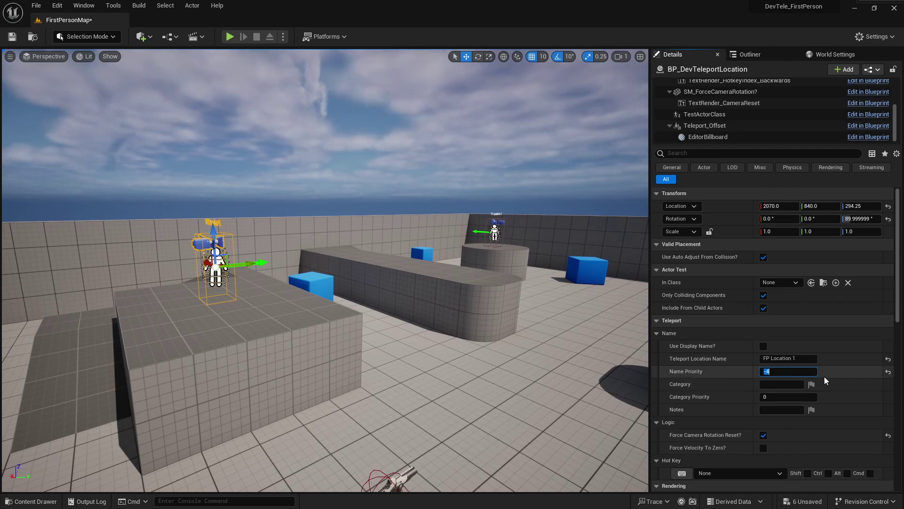
{"action": "type", "text": "1"}
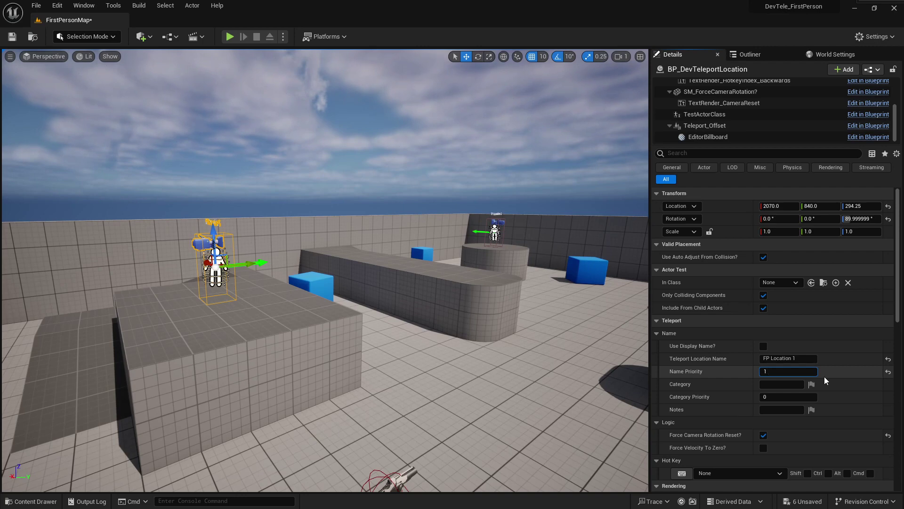
Select the FP Location 3 teleport actor and set its Name Priority to 3.
{"action": "right_click_drag", "start_coordinate": [471, 332], "coordinate": [583, 313]}
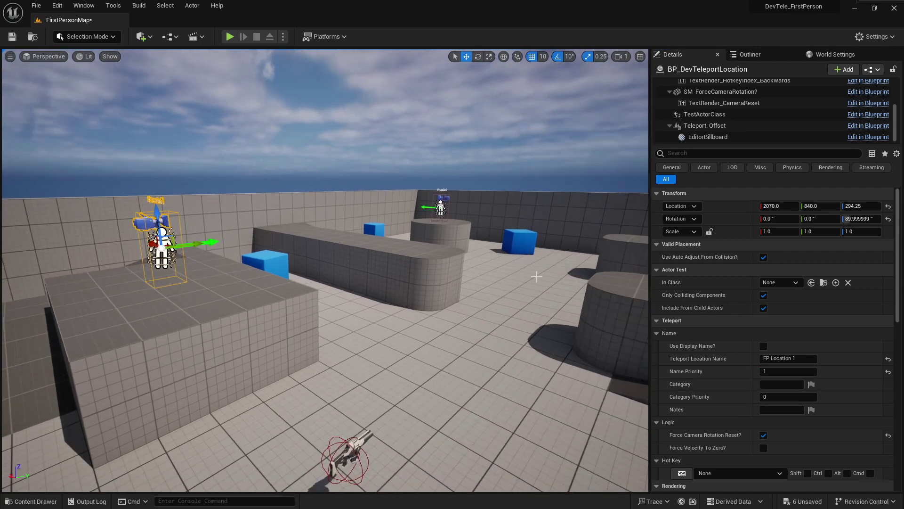
{"action": "right_click_drag", "start_coordinate": [536, 276], "coordinate": [613, 278]}
{"action": "left_click", "coordinate": [602, 247]}
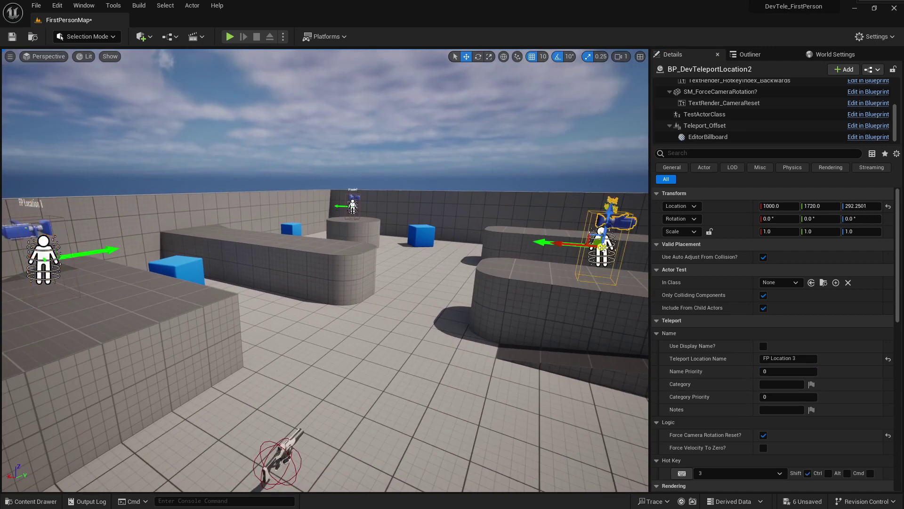
{"action": "left_click", "coordinate": [765, 371]}
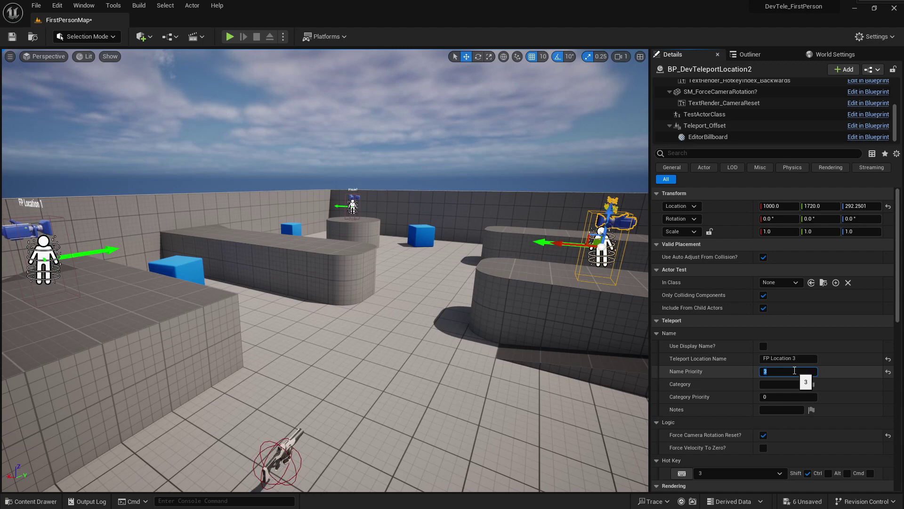
Select the FP Location 2 teleport actor and set its Name Priority to 2.
{"action": "left_click", "coordinate": [349, 203]}
{"action": "left_click", "coordinate": [351, 206]}
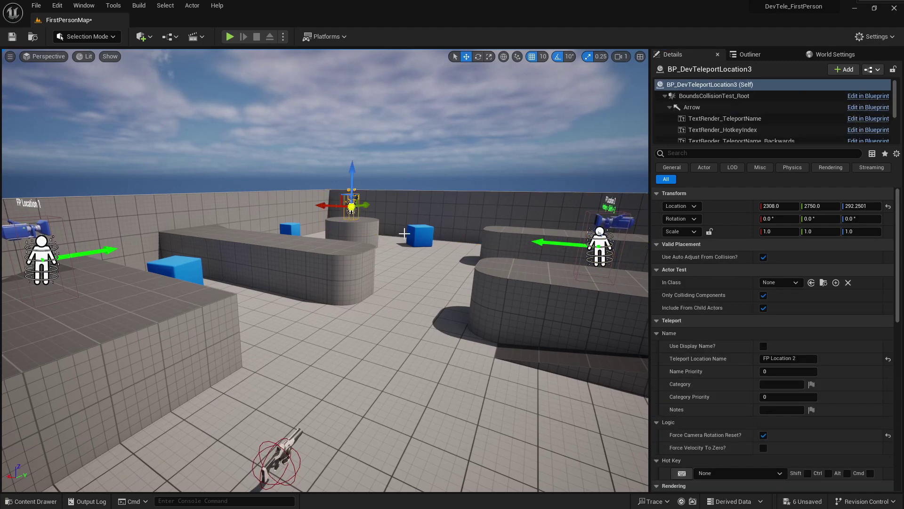
{"action": "left_click", "coordinate": [785, 371]}
{"action": "type", "text": "2"}
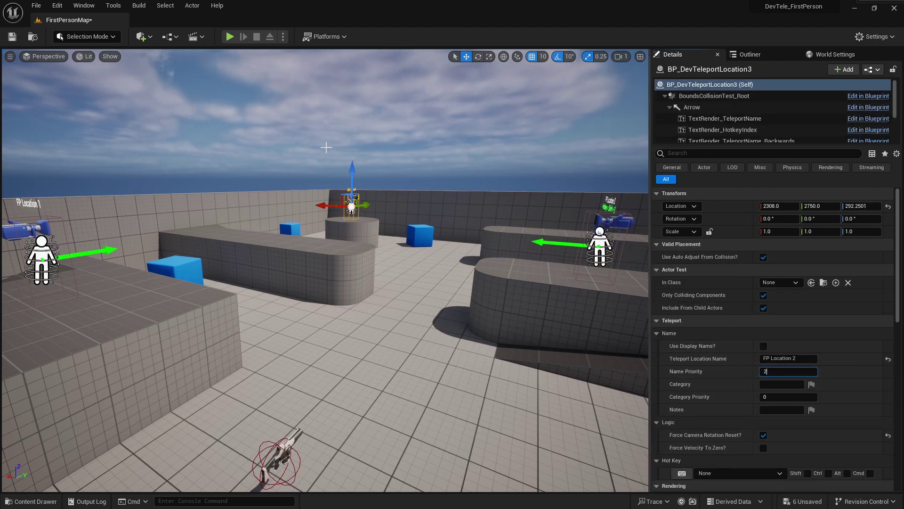
Play the level to check the location order in the Dev Teleport Locations menu, then close it and stop playing.
{"action": "left_click", "coordinate": [230, 38]}
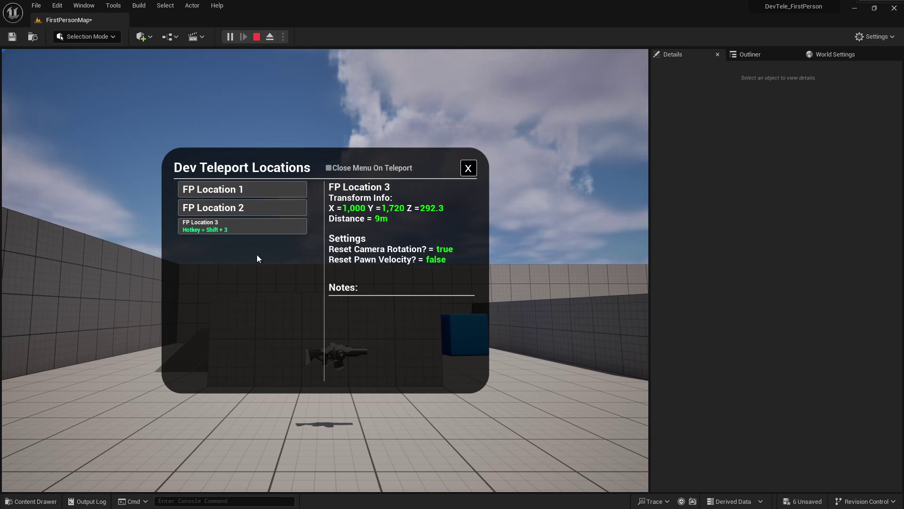
{"action": "left_click", "coordinate": [468, 168]}
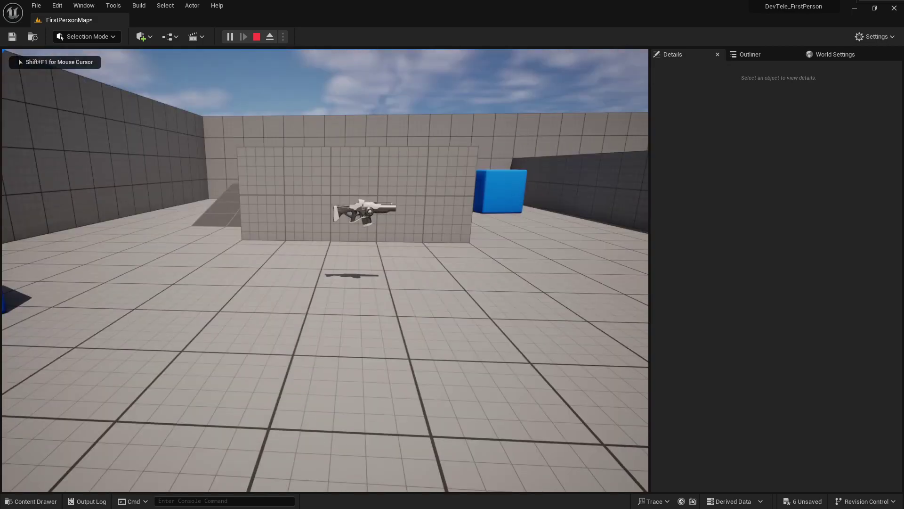
{"action": "key", "text": "Escape"}
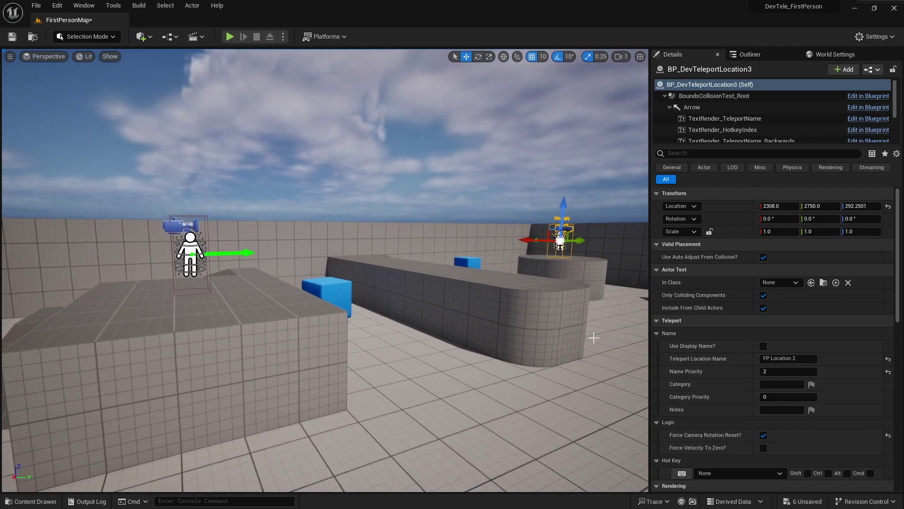
{"action": "left_click", "coordinate": [780, 384]}
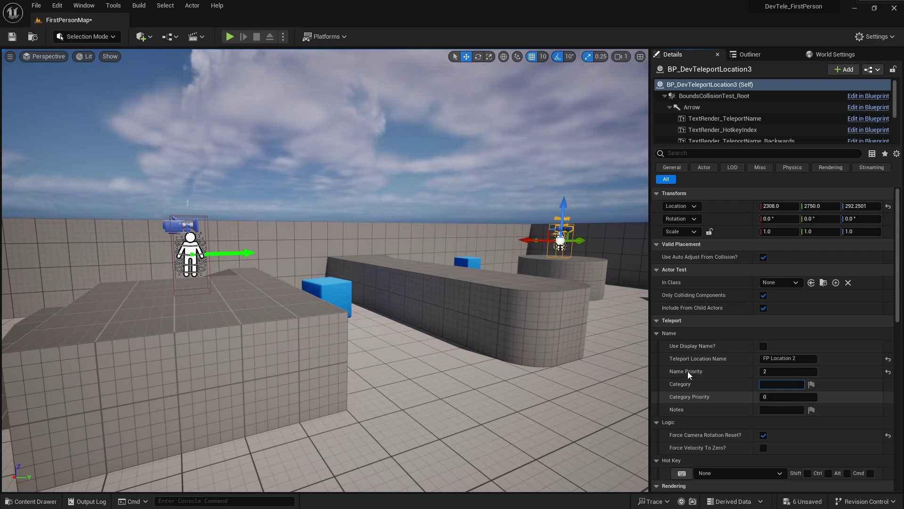
{"action": "left_click", "coordinate": [184, 248]}
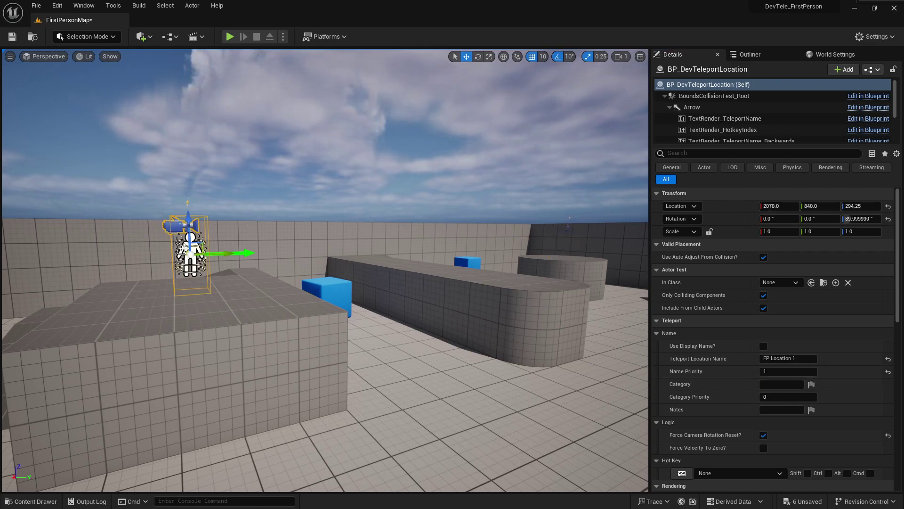
{"action": "left_click", "coordinate": [793, 385]}
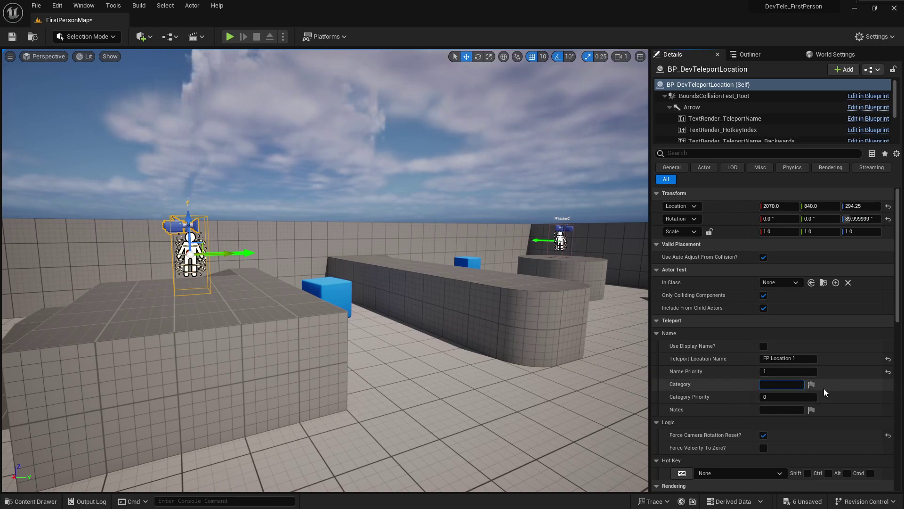
{"action": "right_click_drag", "start_coordinate": [539, 357], "coordinate": [490, 405]}
{"action": "key", "text": "w"}
{"action": "right_click_drag", "start_coordinate": [323, 275], "coordinate": [268, 275]}
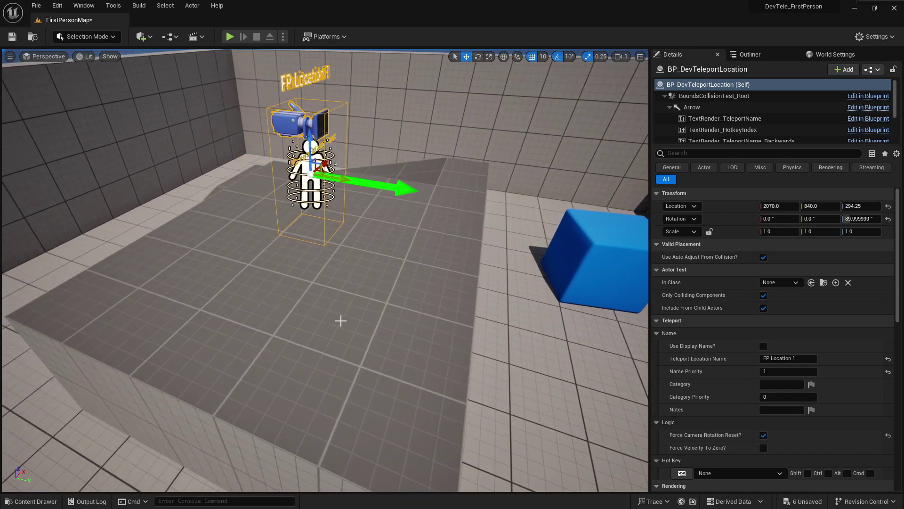
{"action": "right_click_drag", "start_coordinate": [341, 321], "coordinate": [434, 205]}
{"action": "left_click", "coordinate": [298, 255]}
{"action": "key", "text": "d"}
{"action": "key", "text": "a"}
{"action": "key", "text": "s"}
{"action": "key", "text": "w"}
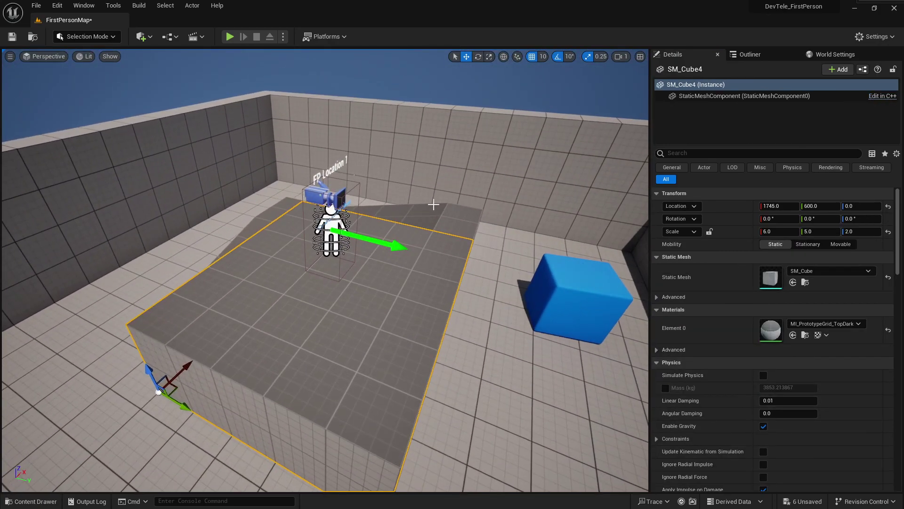
Select the FP Location 1 teleport actor and set its Category to Combat.
{"action": "left_click", "coordinate": [327, 198]}
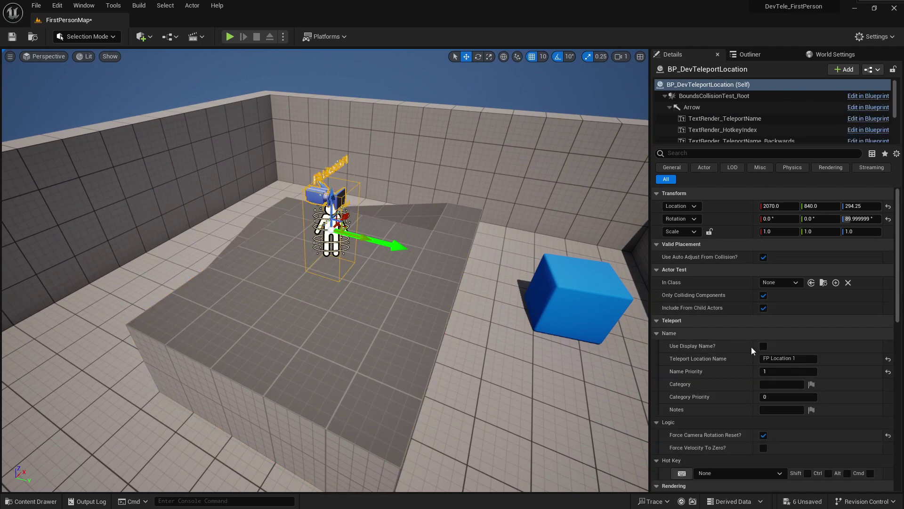
{"action": "left_click", "coordinate": [772, 382]}
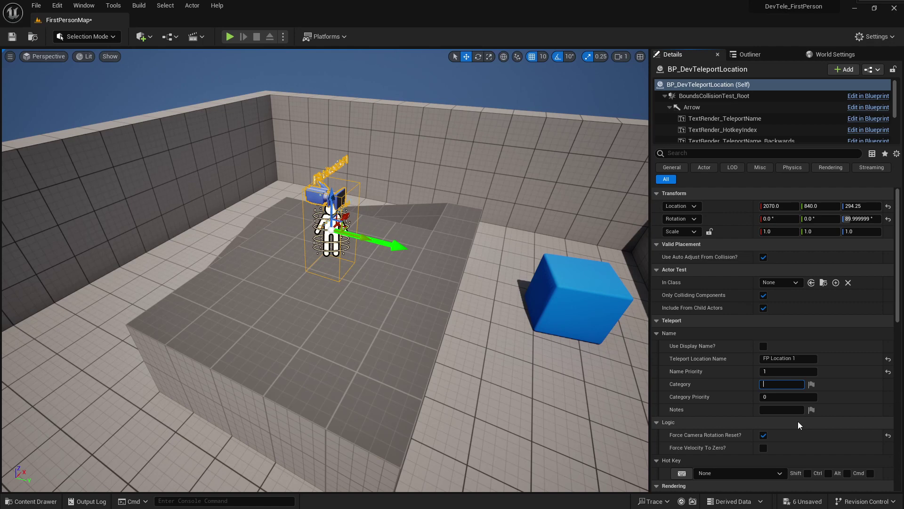
{"action": "type", "text": "Combat"}
{"action": "key", "text": "Return"}
Play the level, expand the Combat category in the Dev Teleport Locations menu to view FP Location 1, and close the menu.
{"action": "right_click_drag", "start_coordinate": [441, 227], "coordinate": [453, 205]}
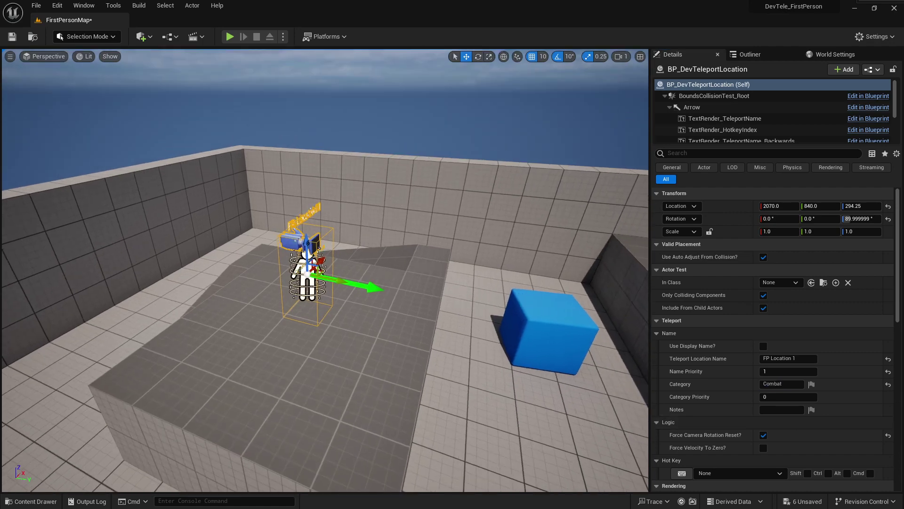
{"action": "left_click", "coordinate": [231, 39]}
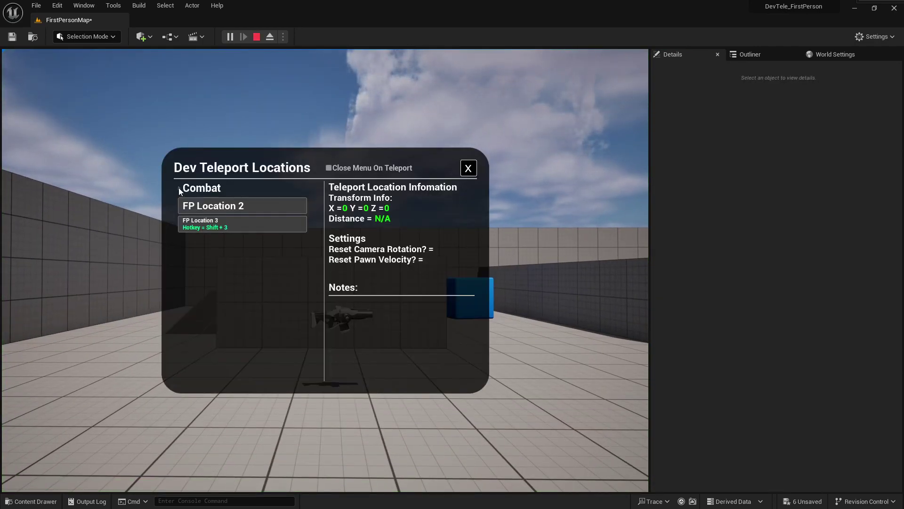
{"action": "left_click", "coordinate": [179, 188]}
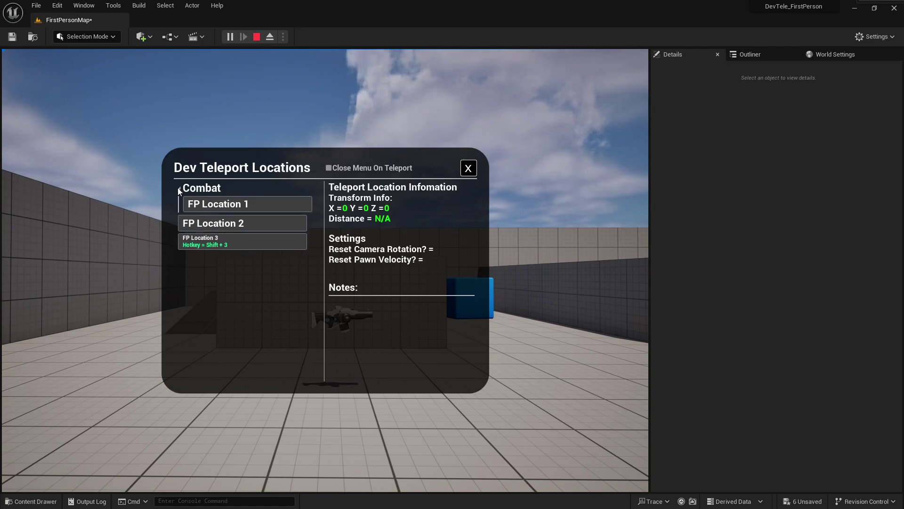
{"action": "left_click", "coordinate": [258, 206]}
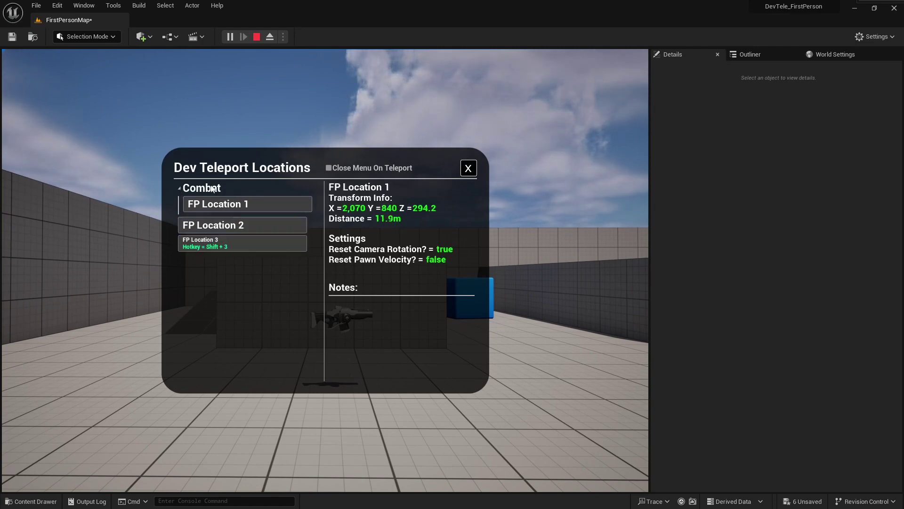
{"action": "left_click", "coordinate": [470, 171]}
Reopen the teleport menu twice, collapsing and re-expanding the Combat category, to check whether its state is remembered, and stop playing.
{"action": "key", "text": "t"}
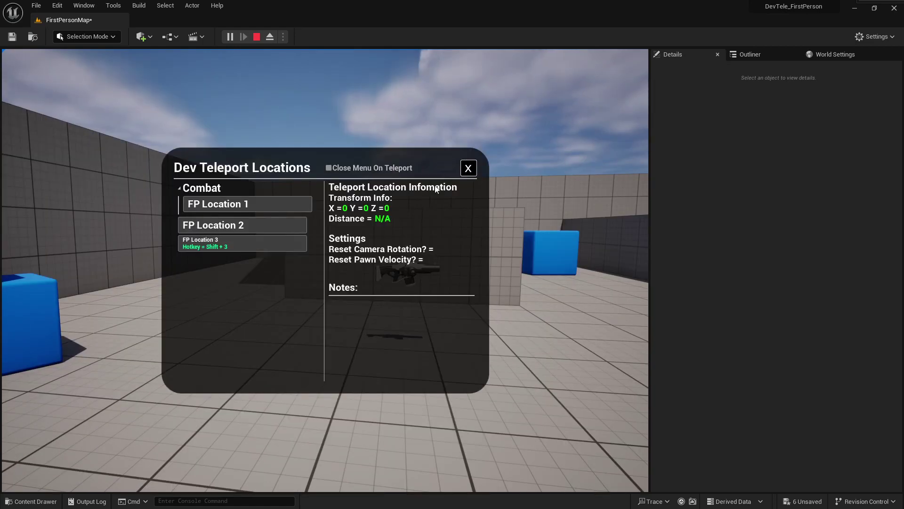
{"action": "left_click", "coordinate": [181, 189]}
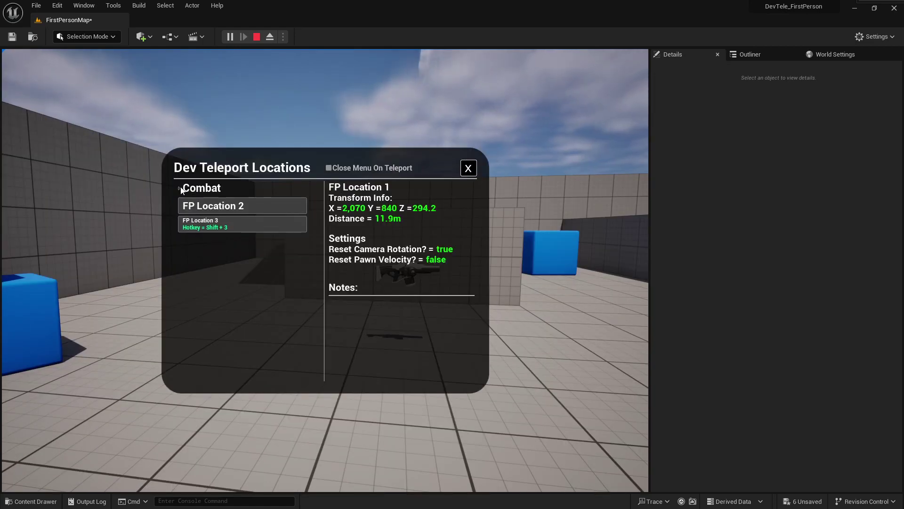
{"action": "left_click", "coordinate": [469, 168]}
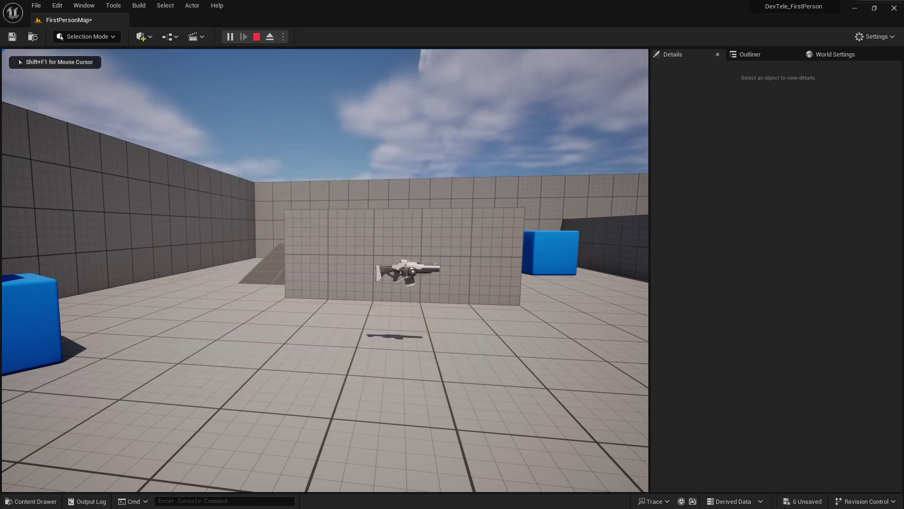
{"action": "key", "text": "t"}
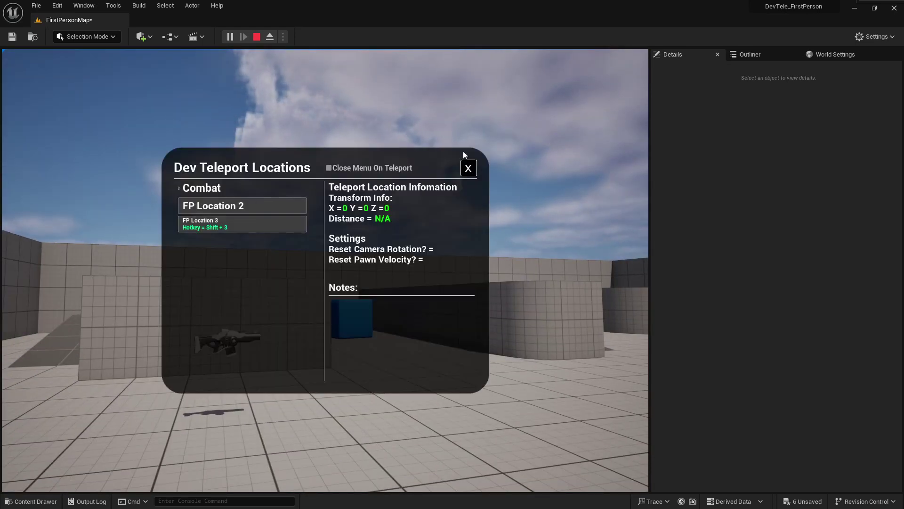
{"action": "left_click", "coordinate": [180, 189]}
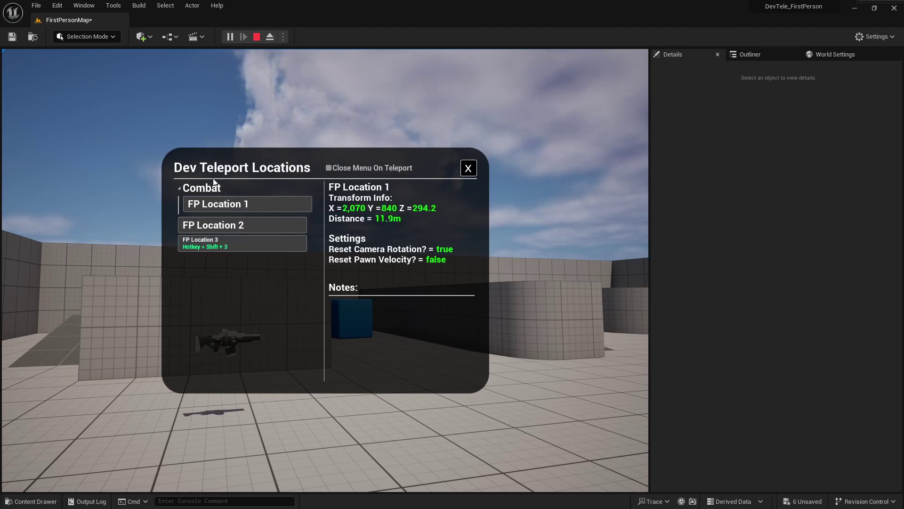
{"action": "left_click", "coordinate": [216, 204]}
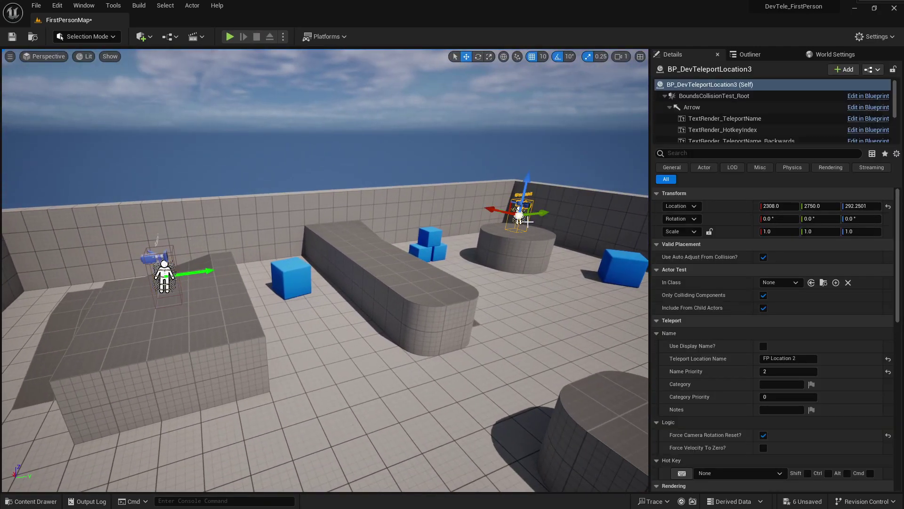
Move the FP Location 2 teleport actor onto the block beside FP Location 1, to about X 1808, Y 1060.
{"action": "left_click_drag", "start_coordinate": [526, 218], "coordinate": [249, 259]}
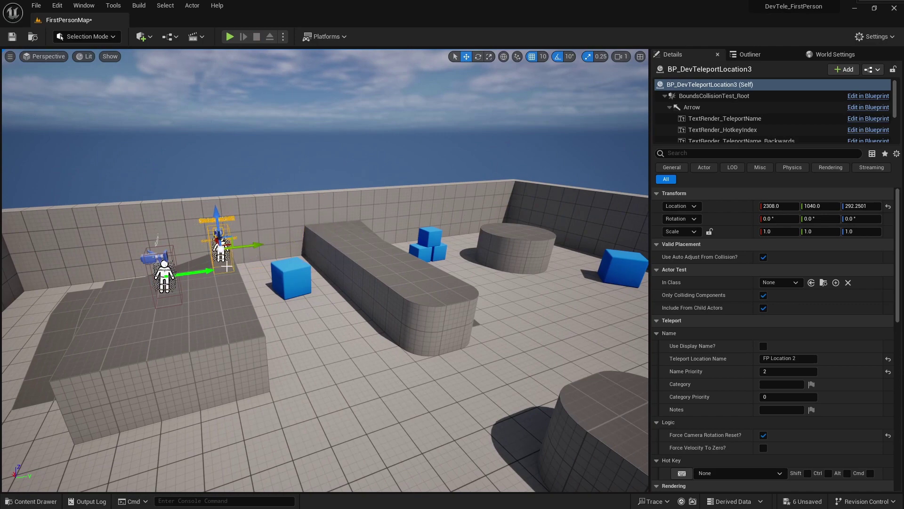
{"action": "right_click_drag", "start_coordinate": [226, 265], "coordinate": [179, 259]}
{"action": "right_click_drag", "start_coordinate": [392, 211], "coordinate": [464, 221]}
{"action": "left_click_drag", "start_coordinate": [463, 186], "coordinate": [367, 285]}
{"action": "right_click_drag", "start_coordinate": [367, 285], "coordinate": [366, 285]}
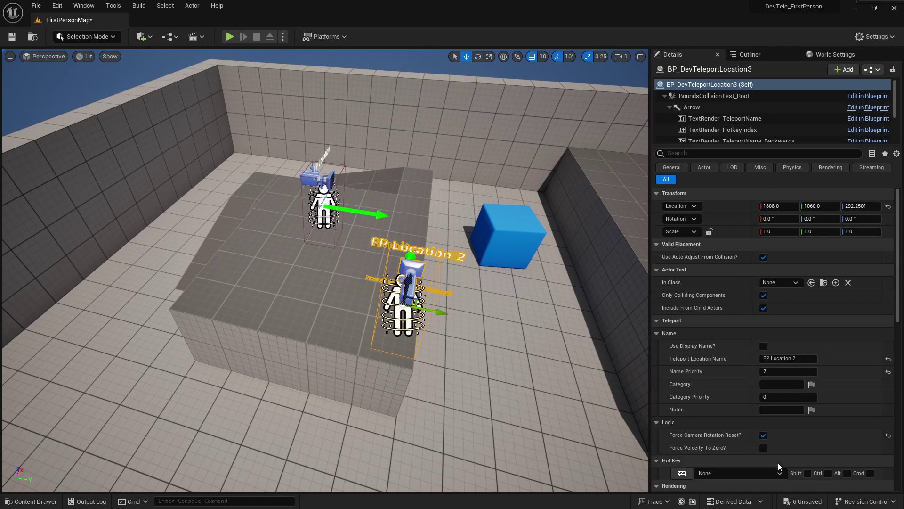
Set the Category of the FP Location 2 teleport actor to Combat.
{"action": "left_click", "coordinate": [778, 385]}
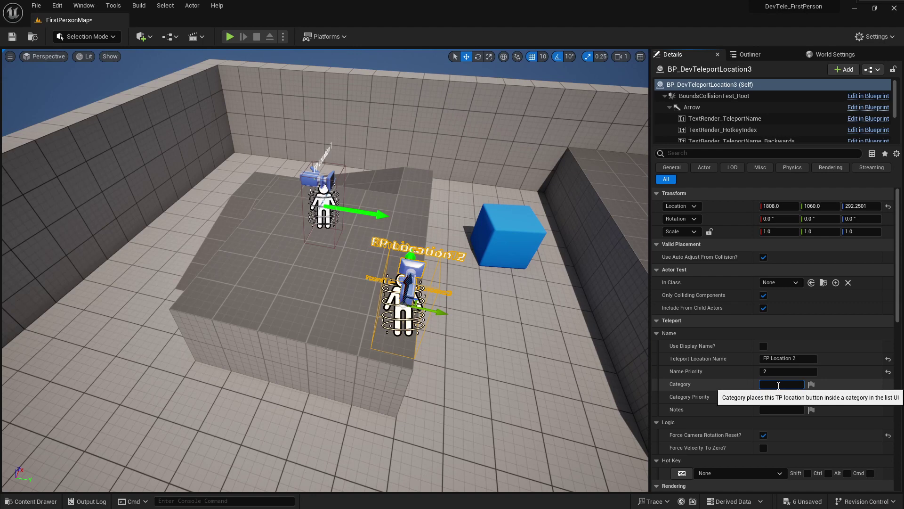
{"action": "type", "text": "Combat"}
{"action": "key", "text": "Return"}
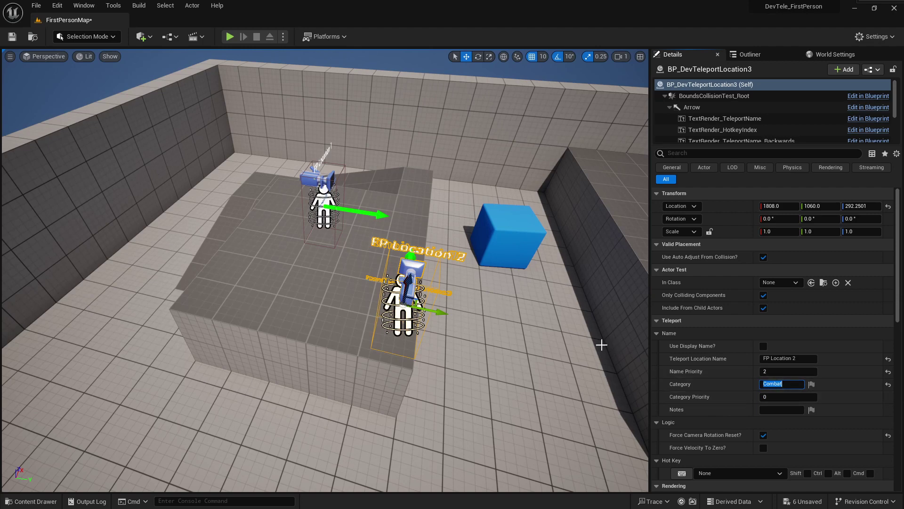
Play the level, expand the Combat category to check its locations and the FP Location 2 details, and stop playing.
{"action": "key", "text": "alt+p"}
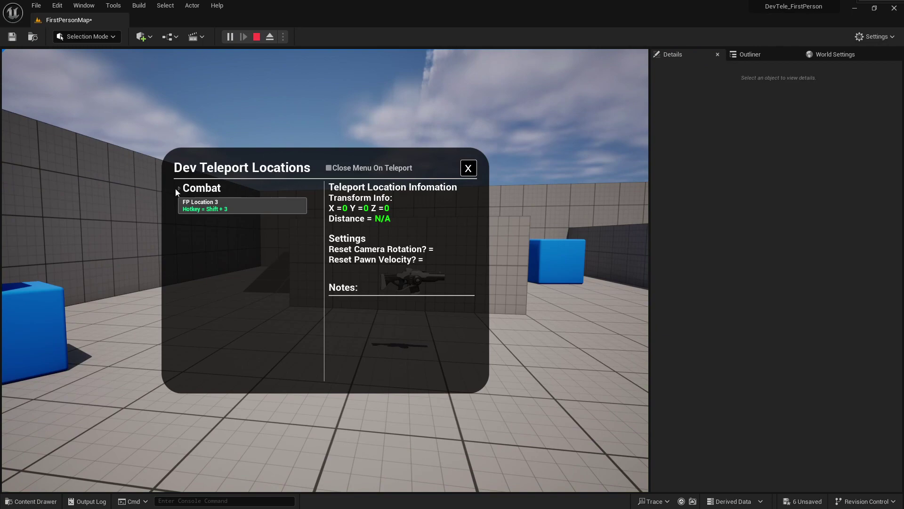
{"action": "left_click", "coordinate": [177, 188]}
{"action": "left_click", "coordinate": [258, 222]}
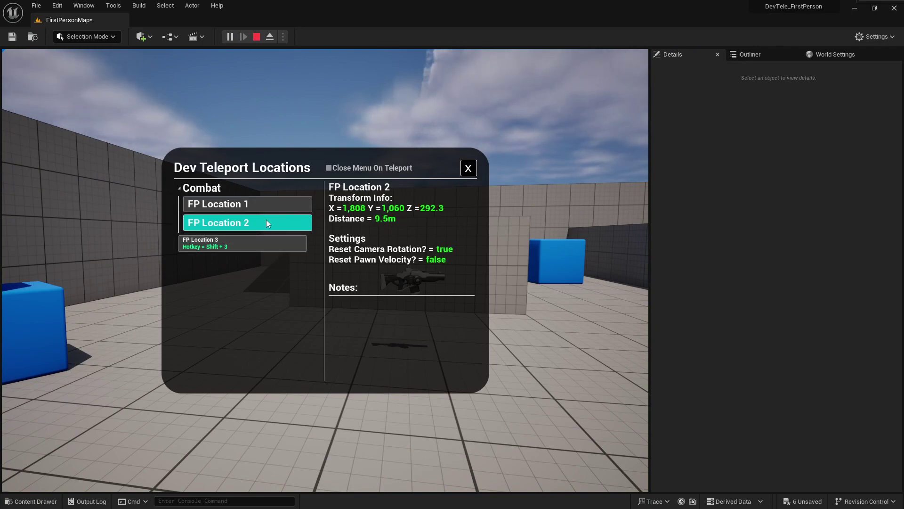
{"action": "key", "text": "Escape"}
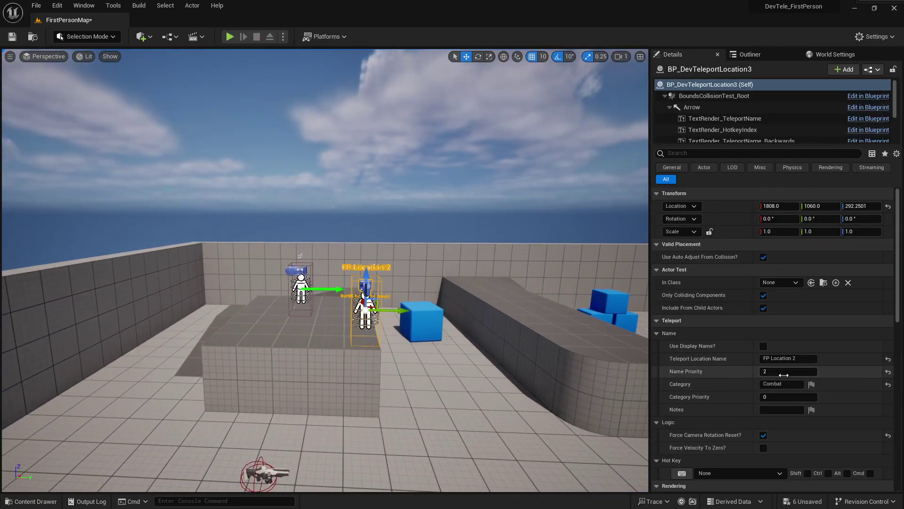
Set the Name Priority of the FP Location 2 teleport actor to 9.
{"action": "left_click", "coordinate": [784, 374]}
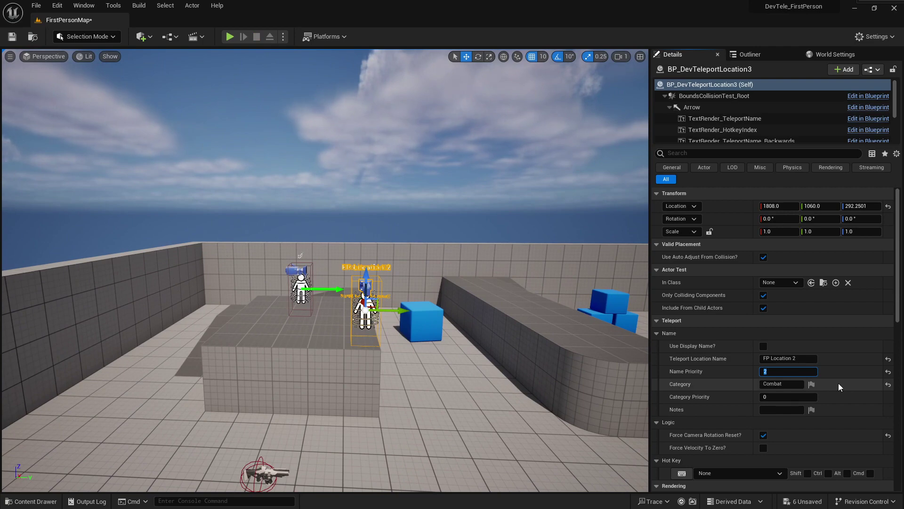
{"action": "type", "text": "9"}
{"action": "key", "text": "Return"}
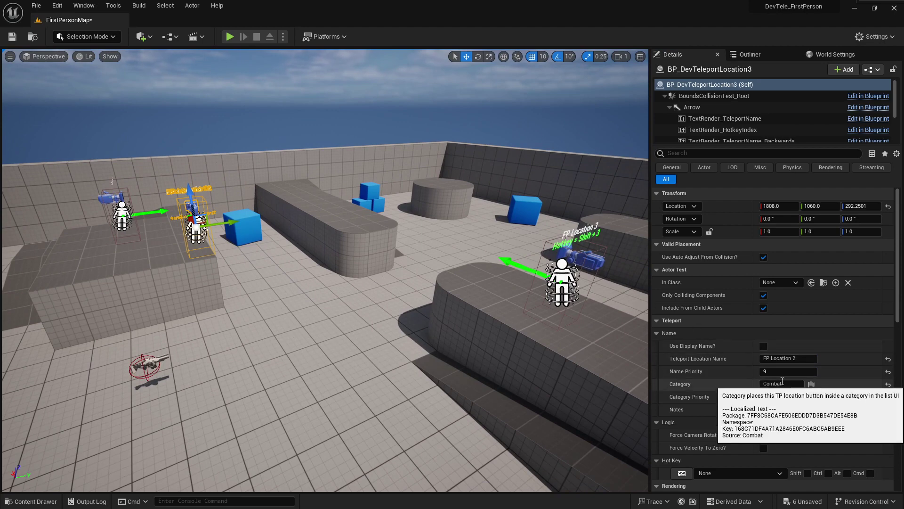
Play the level, expand the Combat category in the teleport menu to check the order of its locations, and stop playing.
{"action": "left_click", "coordinate": [563, 273]}
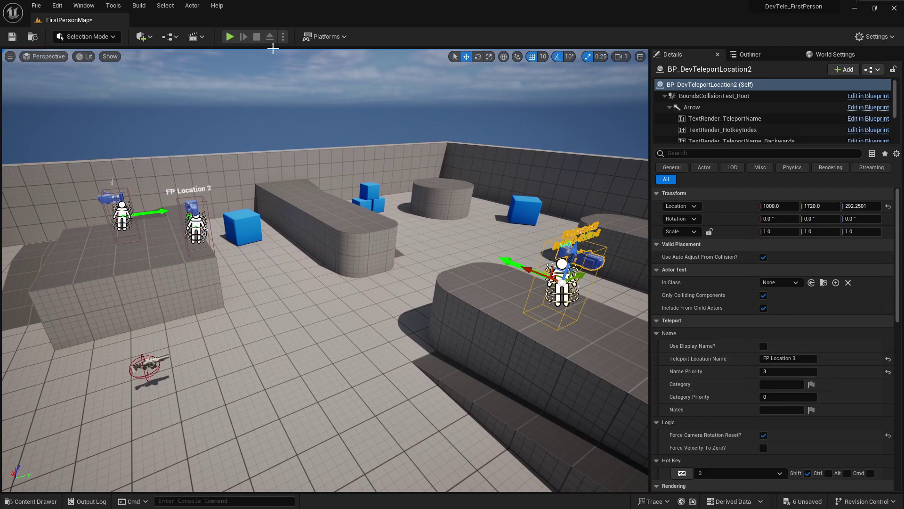
{"action": "left_click", "coordinate": [230, 36]}
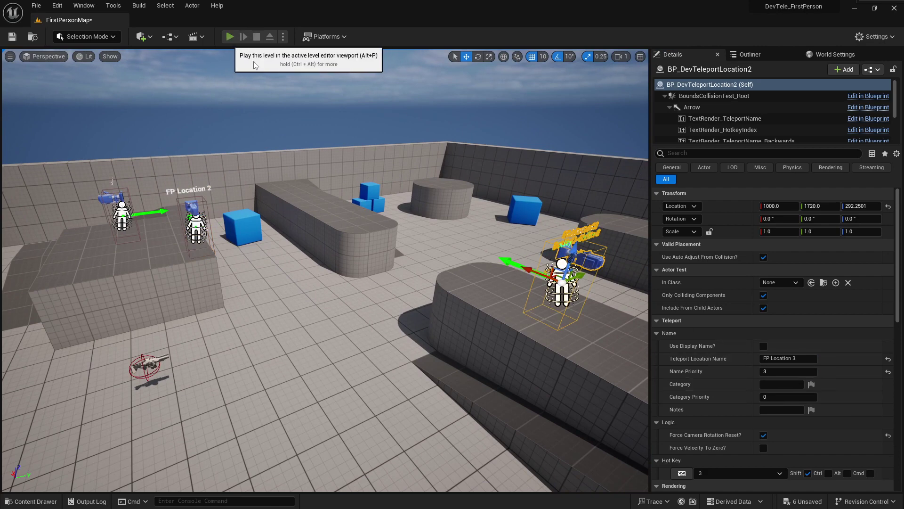
{"action": "key", "text": "Tab"}
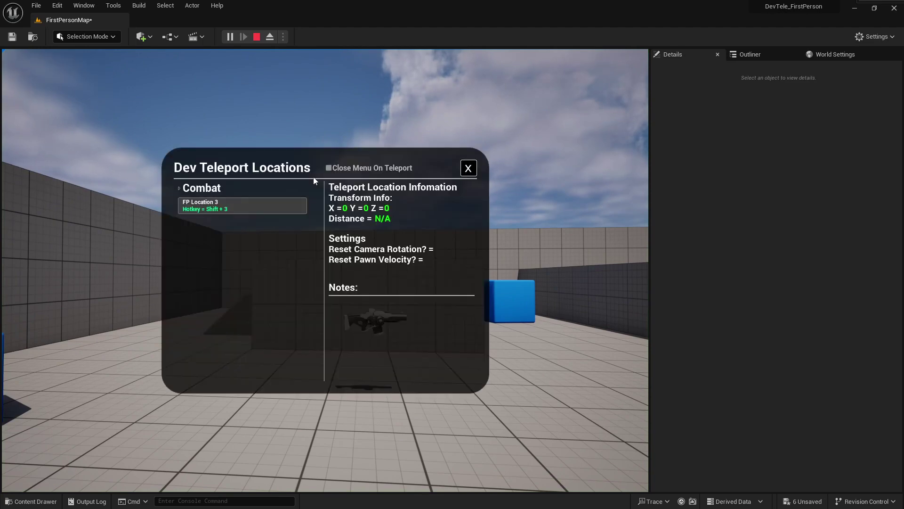
{"action": "left_click", "coordinate": [184, 188]}
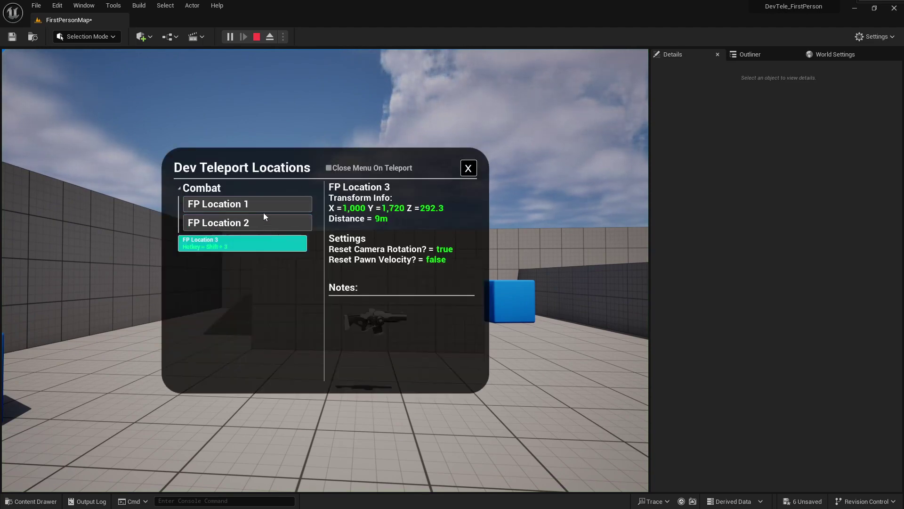
{"action": "key", "text": "Escape"}
Set the Category of the FP Location 3 teleport actor to AI Testing and its Category Priority to 1.
{"action": "right_click_drag", "start_coordinate": [417, 224], "coordinate": [447, 245]}
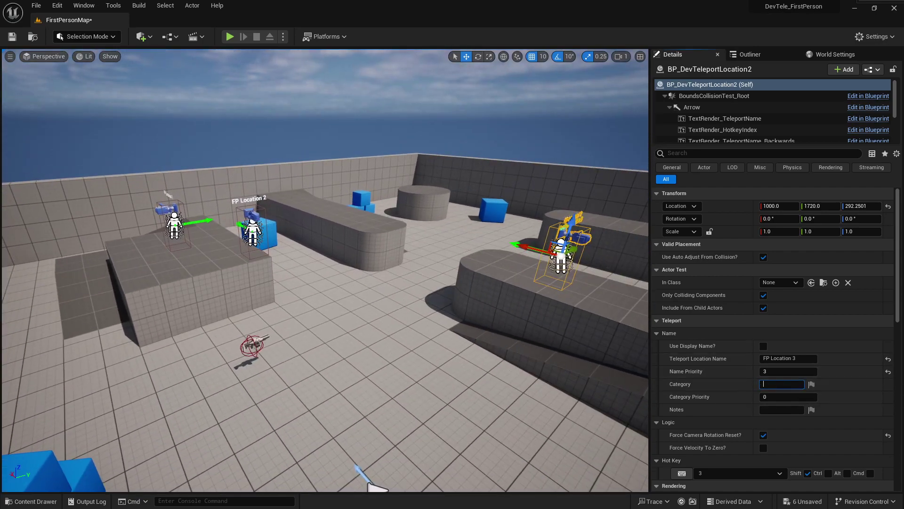
{"action": "key", "text": "f"}
{"action": "right_click_drag", "start_coordinate": [325, 270], "coordinate": [325, 311]}
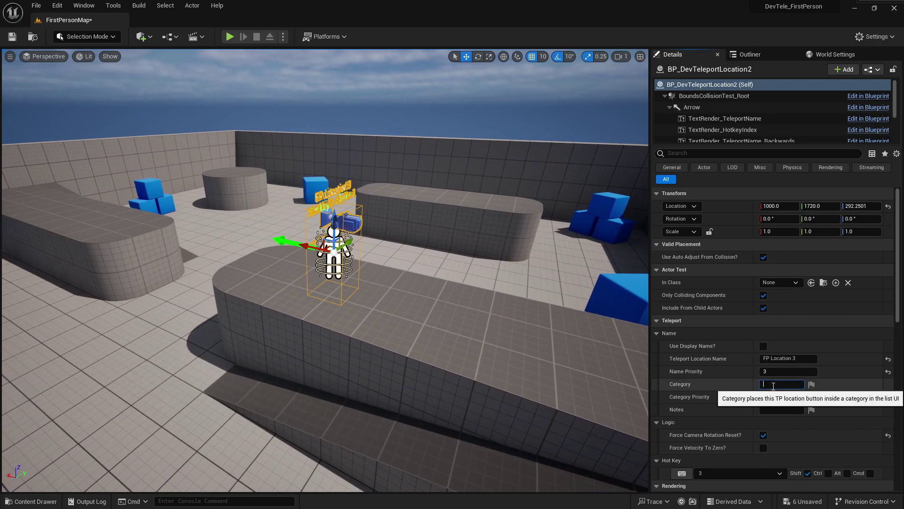
{"action": "left_click", "coordinate": [767, 384]}
{"action": "type", "text": "AI Tes"}
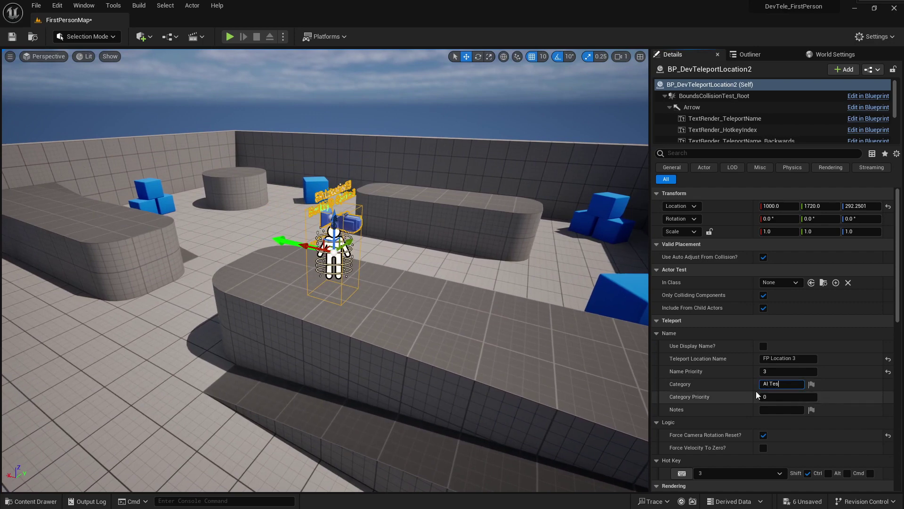
{"action": "type", "text": "ting"}
{"action": "key", "text": "Return"}
{"action": "left_click", "coordinate": [792, 396]}
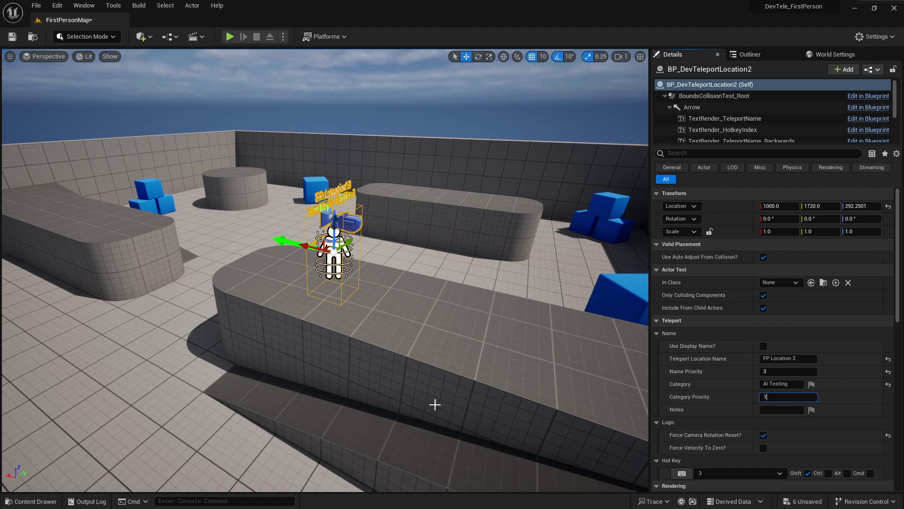
Compare the FP Location 2 and 3 settings, play the level to check the category order in the teleport menu, and stop playing.
{"action": "right_click_drag", "start_coordinate": [39, 423], "coordinate": [72, 329]}
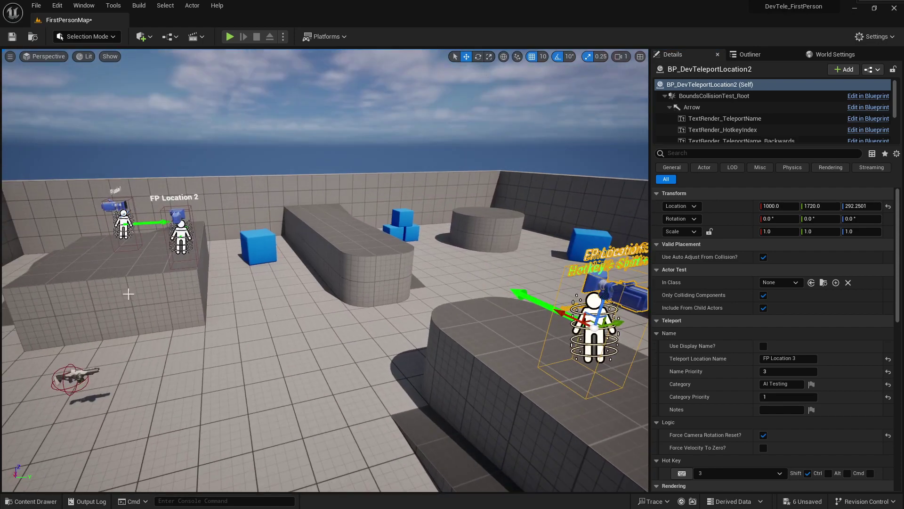
{"action": "left_click", "coordinate": [177, 230]}
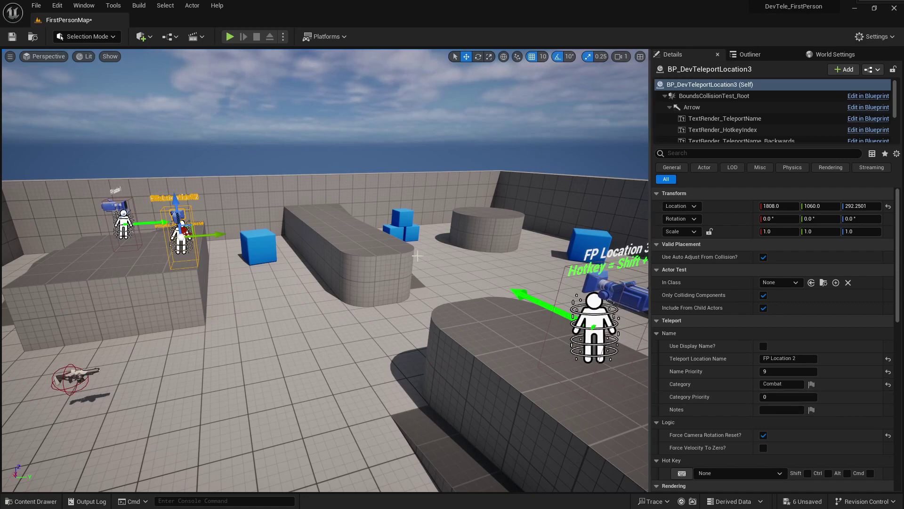
{"action": "left_click", "coordinate": [608, 318]}
{"action": "key", "text": "f"}
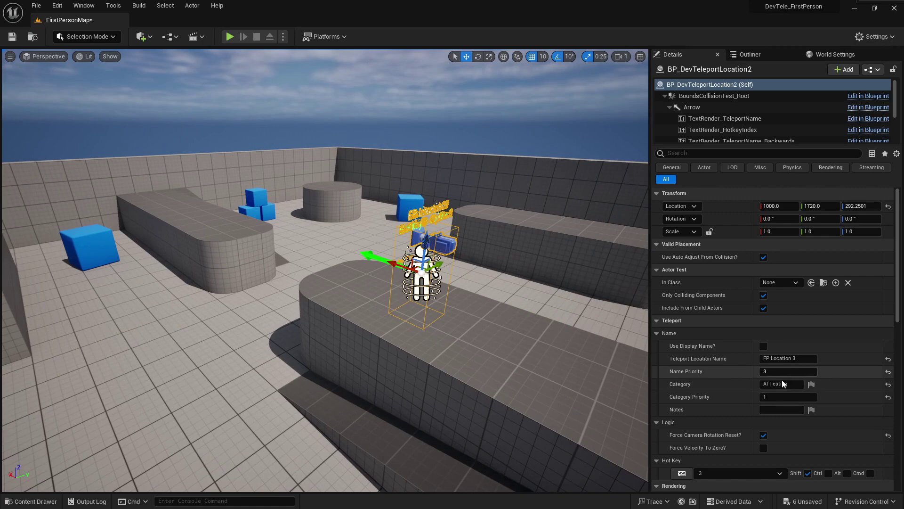
{"action": "left_click", "coordinate": [229, 38]}
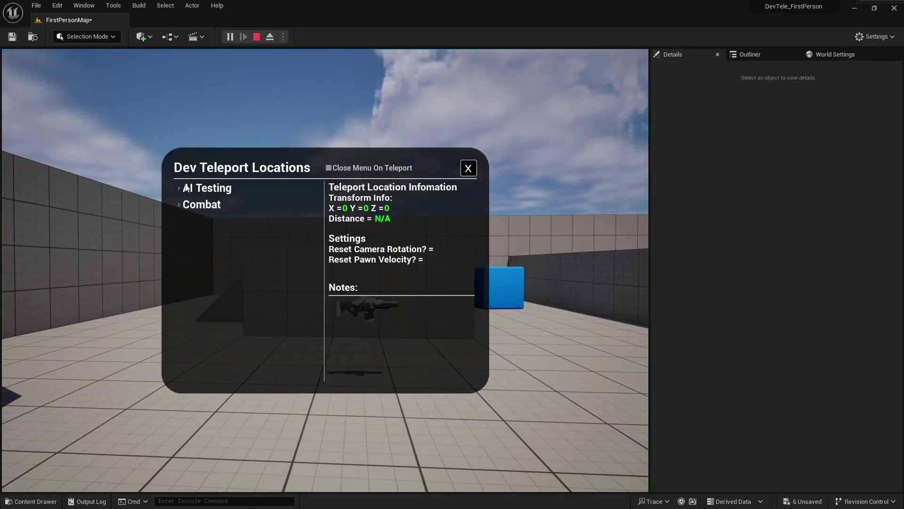
{"action": "left_click", "coordinate": [182, 189]}
{"action": "key", "text": "Escape"}
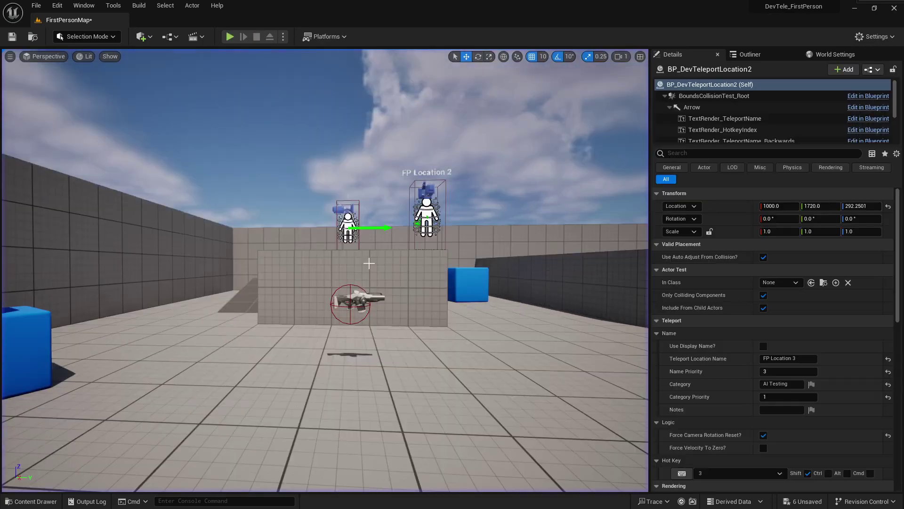
Set the Category Priority of the FP Location 3 teleport actor to 3.
{"action": "right_click_drag", "start_coordinate": [369, 264], "coordinate": [483, 284]}
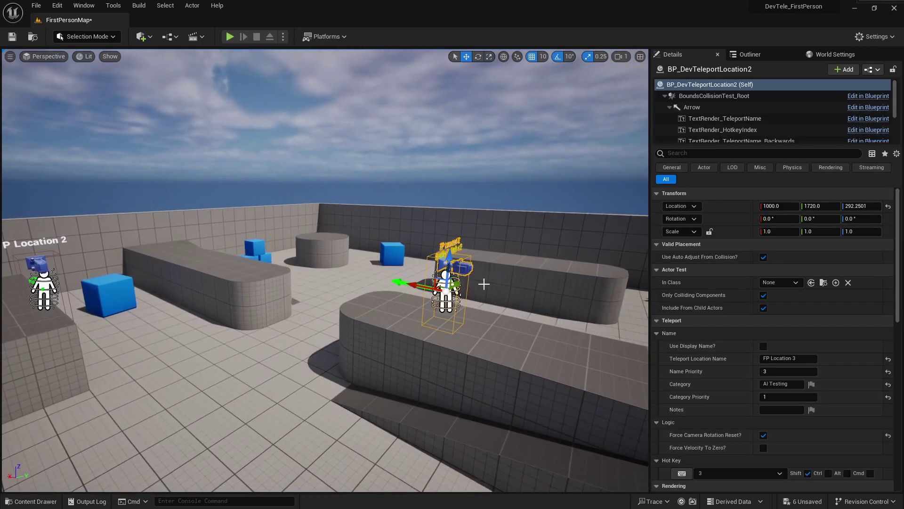
{"action": "left_click", "coordinate": [775, 400]}
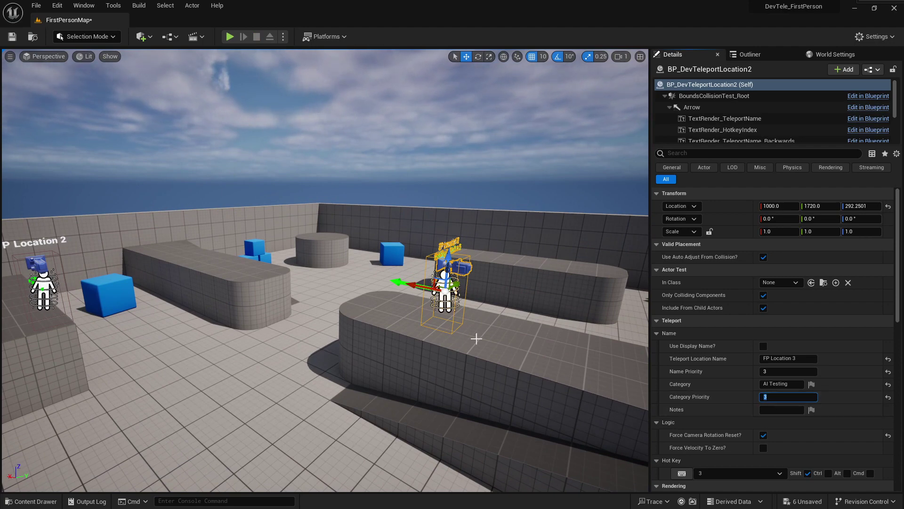
{"action": "right_click_drag", "start_coordinate": [476, 337], "coordinate": [372, 353]}
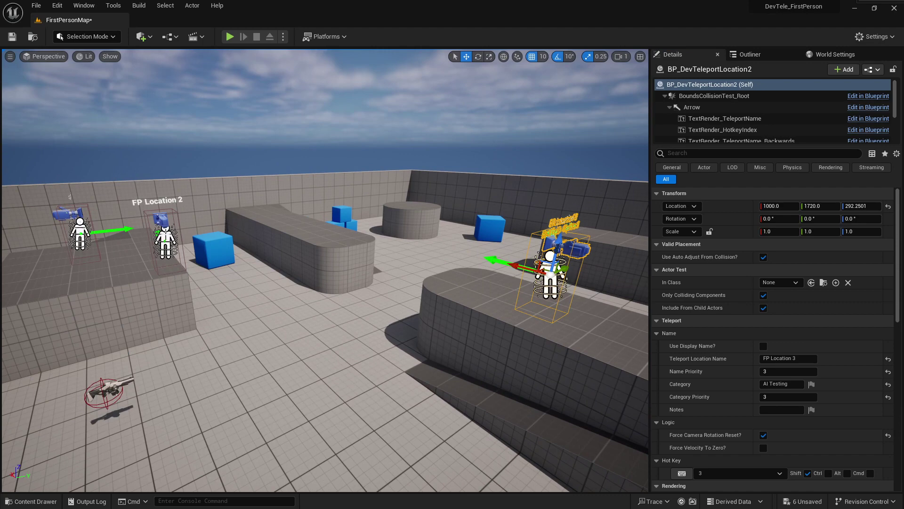
Set the Category Priority of the FP Location 1 teleport actor to 1 and that of FP Location 2 to 9.
{"action": "left_click", "coordinate": [164, 236]}
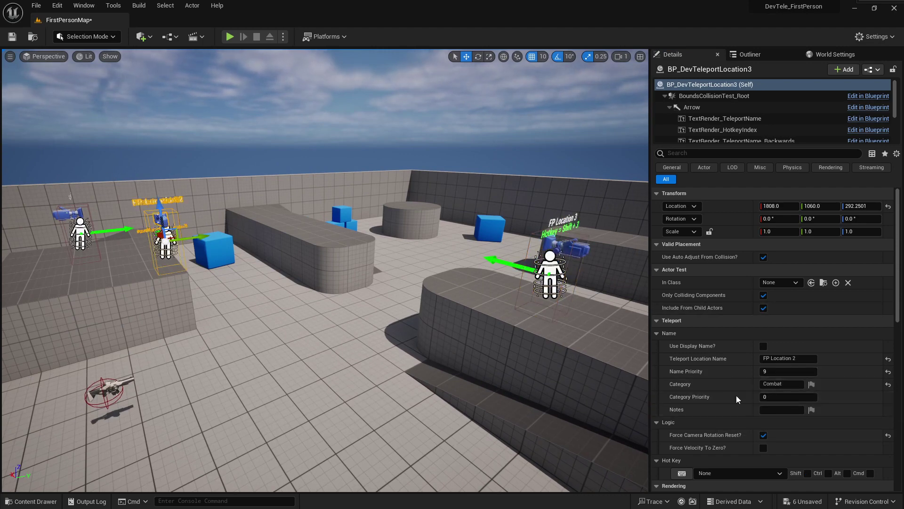
{"action": "left_click", "coordinate": [778, 397]}
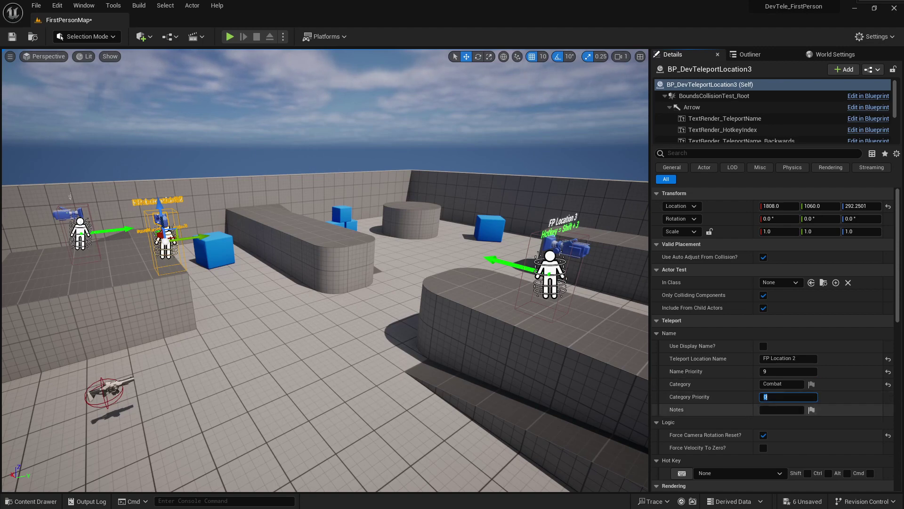
{"action": "left_click", "coordinate": [544, 265]}
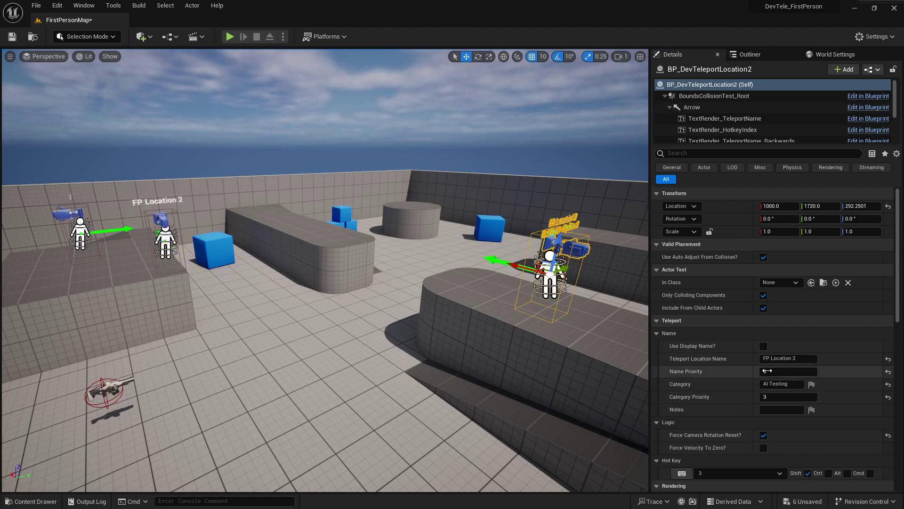
{"action": "left_click", "coordinate": [80, 232]}
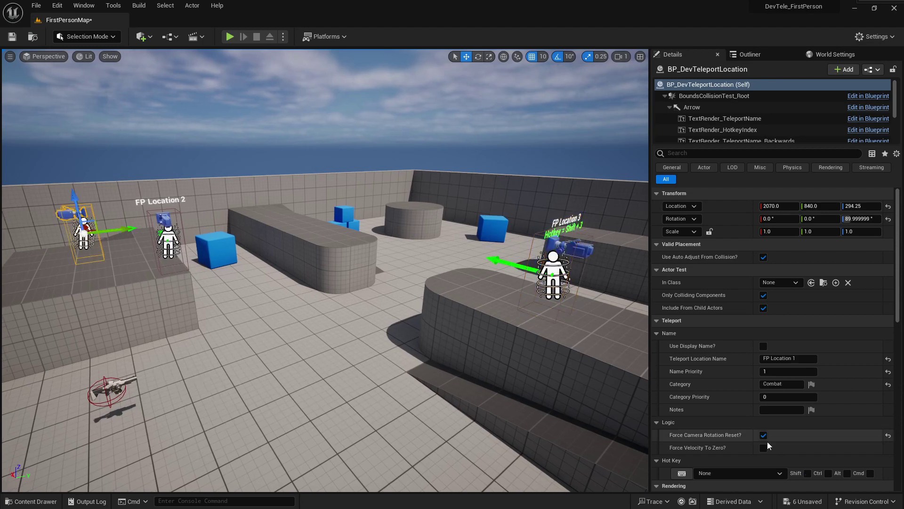
{"action": "left_click", "coordinate": [773, 397]}
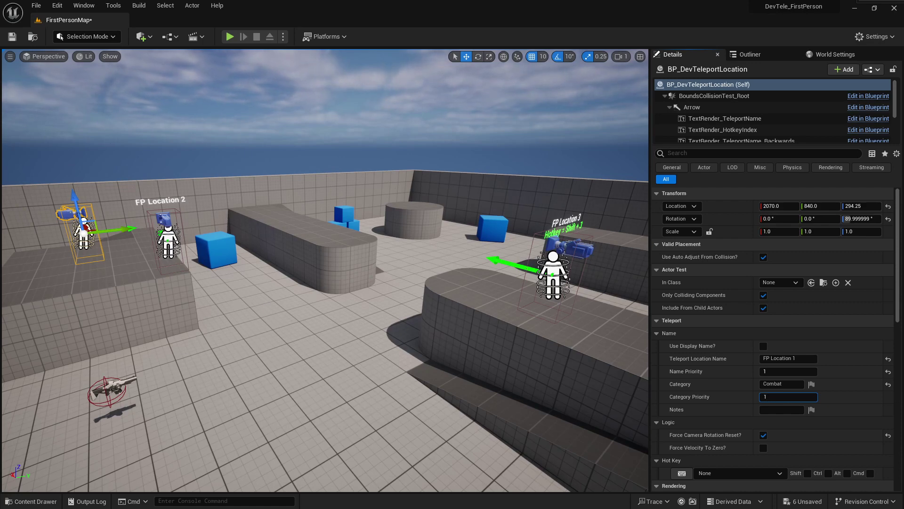
{"action": "left_click", "coordinate": [167, 234]}
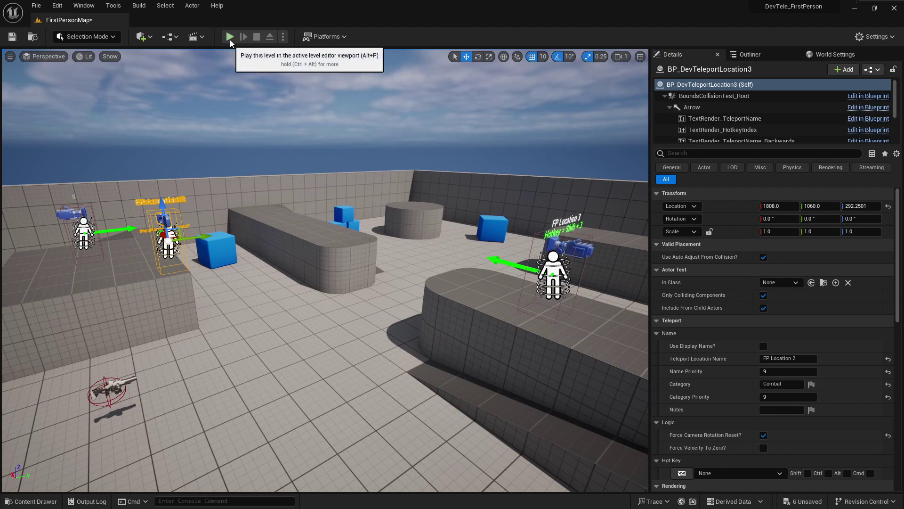
{"action": "left_click", "coordinate": [779, 399]}
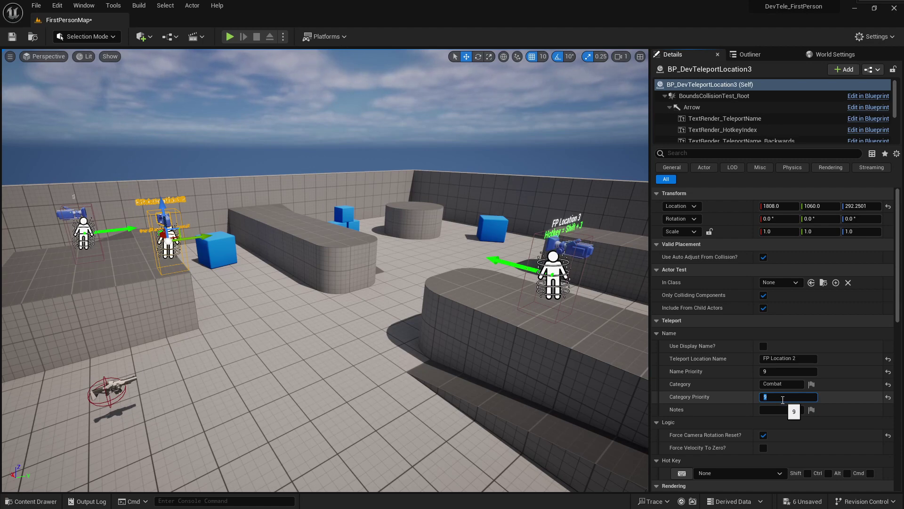
Play the level, check the category order and expand Combat, reopen the teleport menu to expand AI Testing, and stop playing.
{"action": "left_click", "coordinate": [228, 36]}
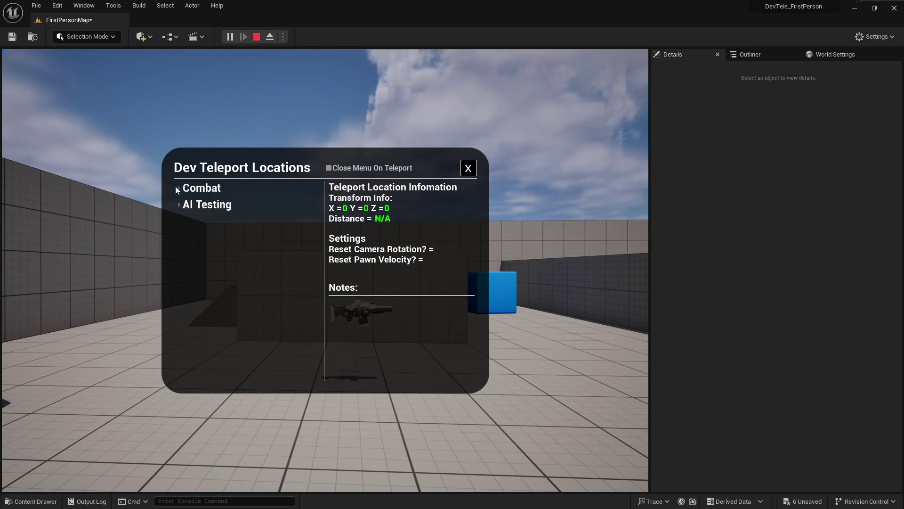
{"action": "left_click", "coordinate": [184, 189]}
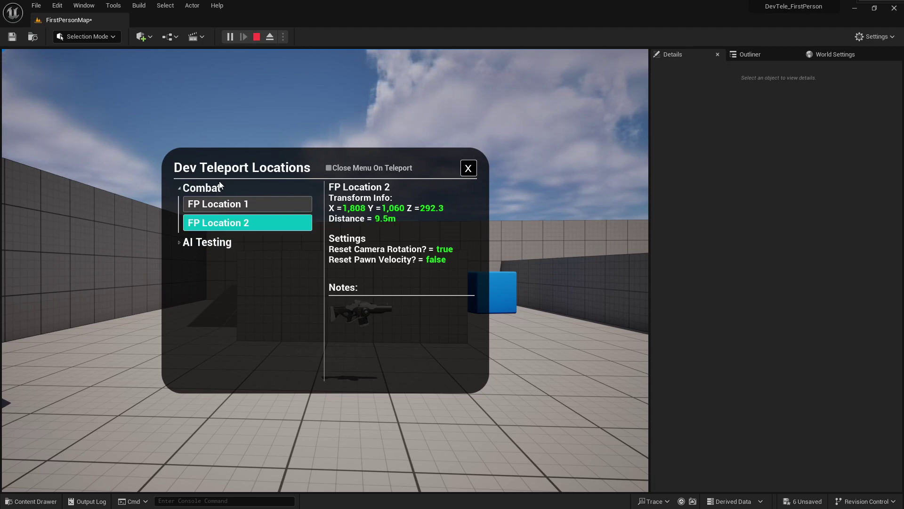
{"action": "left_click", "coordinate": [468, 168]}
{"action": "key", "text": "w"}
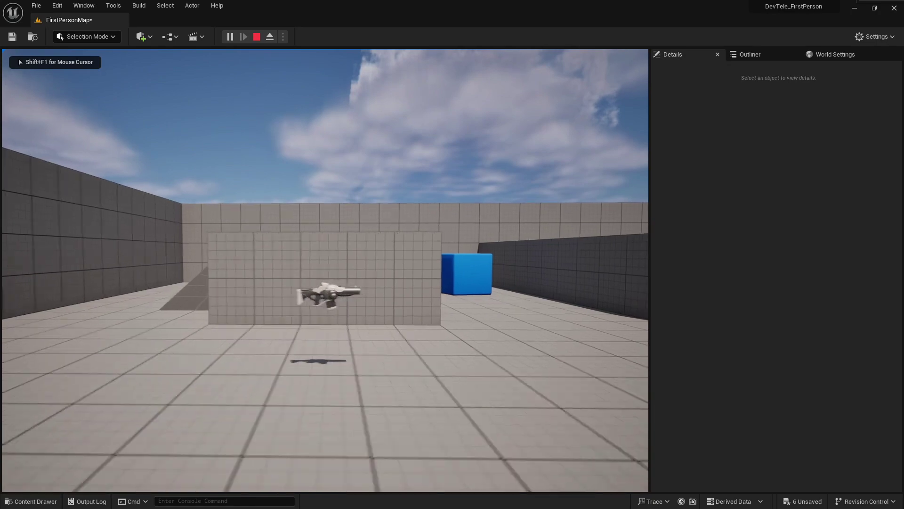
{"action": "key", "text": "t"}
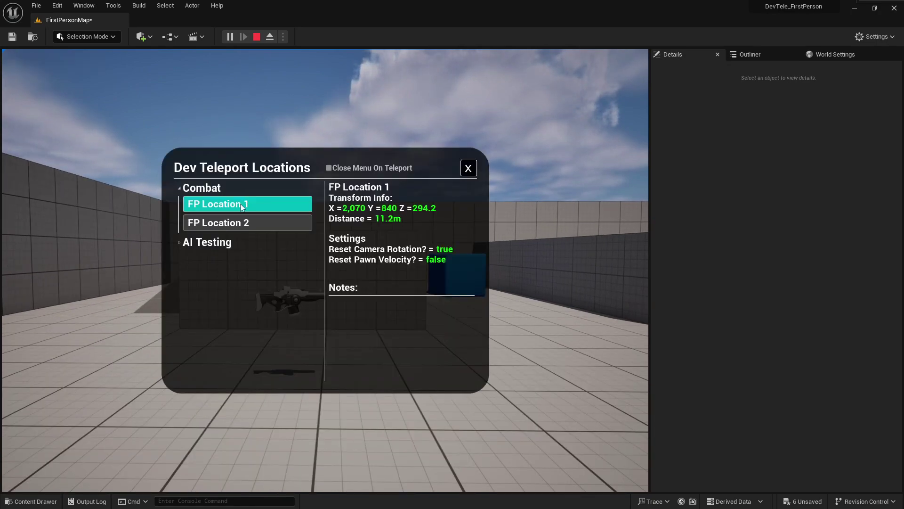
{"action": "left_click", "coordinate": [181, 241]}
{"action": "left_click", "coordinate": [468, 168]}
{"action": "key", "text": "Escape"}
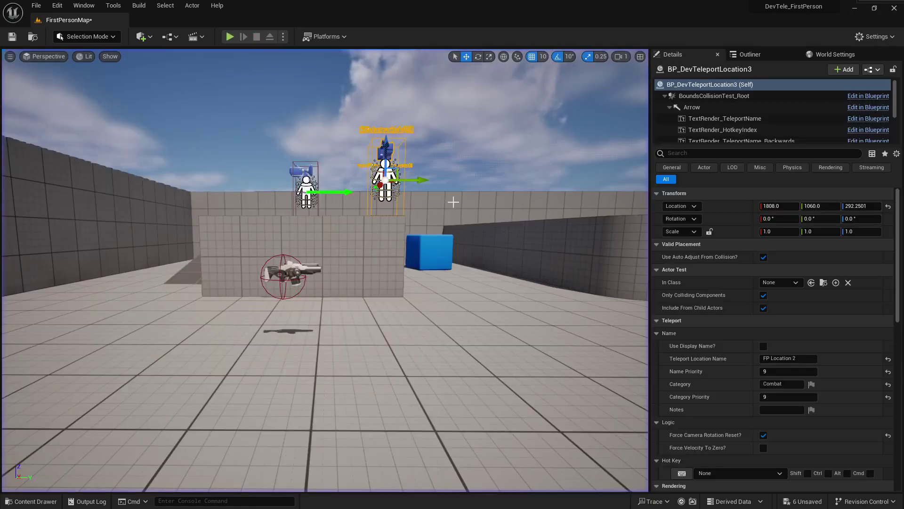
Duplicate the FP Location 3 teleport actor three times across the level, placing the farthest copy at about X 918, Y 3120, Z 664.
{"action": "key", "text": "s"}
{"action": "right_click_drag", "start_coordinate": [452, 202], "coordinate": [518, 189]}
{"action": "key", "text": "e"}
{"action": "right_click_drag", "start_coordinate": [382, 240], "coordinate": [426, 288]}
{"action": "left_click", "coordinate": [383, 287]}
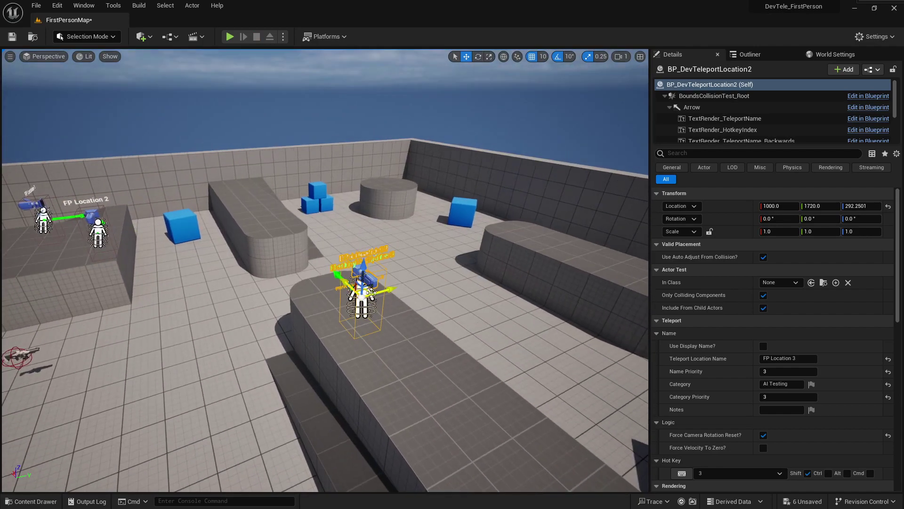
{"action": "left_click_drag", "start_coordinate": [380, 288], "coordinate": [534, 265], "text": "alt"}
{"action": "right_click_drag", "start_coordinate": [555, 277], "coordinate": [458, 214]}
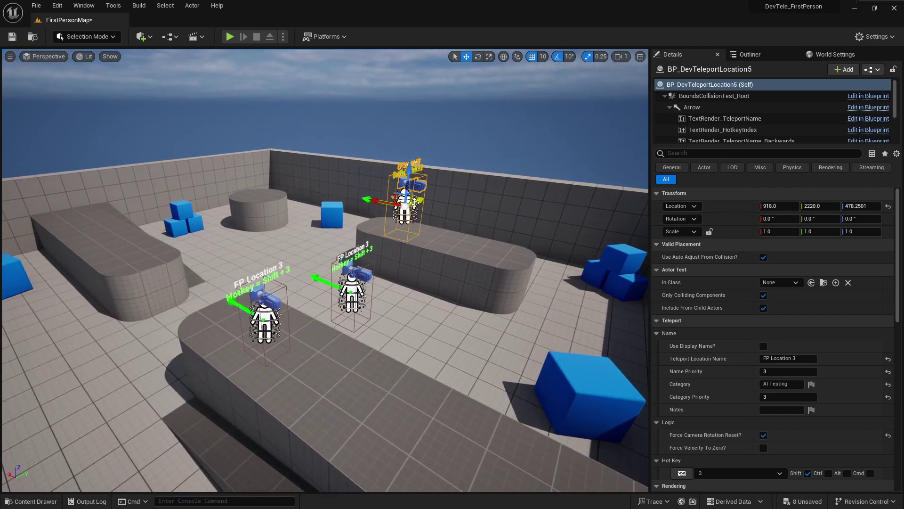
{"action": "left_click_drag", "start_coordinate": [418, 201], "coordinate": [484, 217], "text": "alt"}
{"action": "mouse_move", "coordinate": [484, 217]}
{"action": "right_mouse_down"}
{"action": "mouse_move", "coordinate": [509, 227]}
{"action": "mouse_move", "coordinate": [481, 225]}
{"action": "right_mouse_up"}
{"action": "key", "text": "s"}
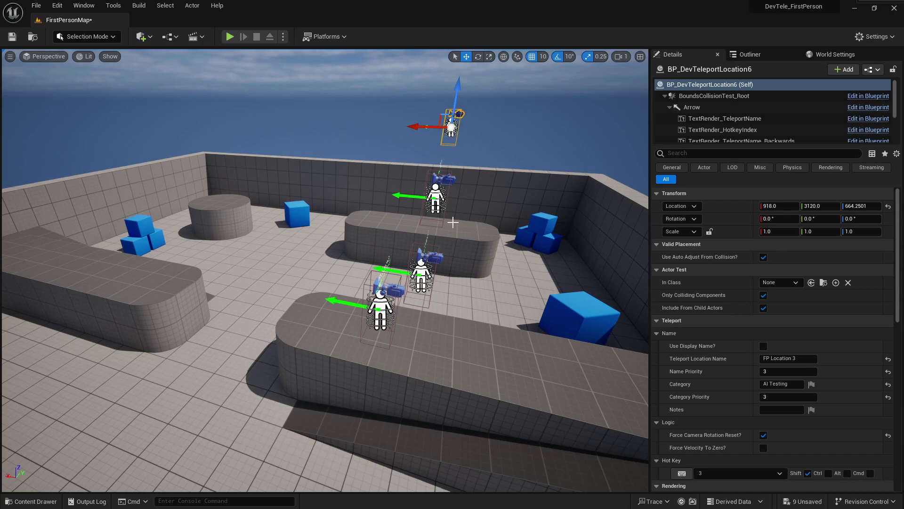
{"action": "left_click", "coordinate": [436, 200]}
Play the level and expand the AI Testing and Combat categories to check how the duplicated locations are listed.
{"action": "left_click", "coordinate": [229, 37]}
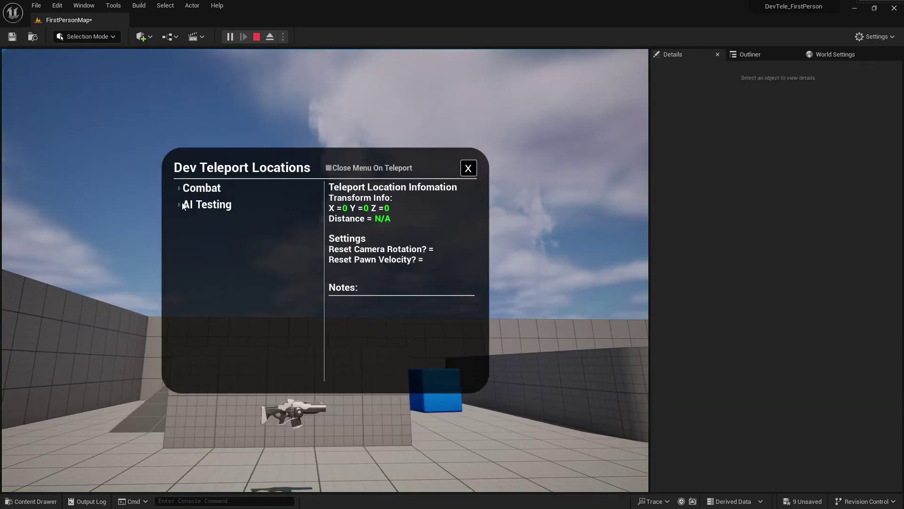
{"action": "left_click", "coordinate": [184, 205]}
{"action": "left_click", "coordinate": [178, 189]}
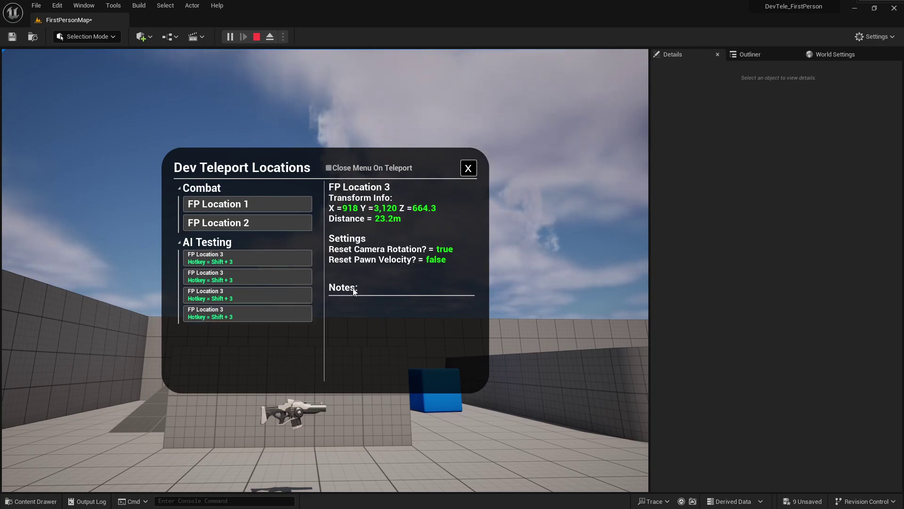
Stop playing and duplicate the FP Location 2 teleport actor across the level, dropping the farthest copy onto the floor at X 2386, Y 3310, Z 92.
{"action": "key", "text": "Escape"}
{"action": "right_click_drag", "start_coordinate": [383, 273], "coordinate": [359, 245]}
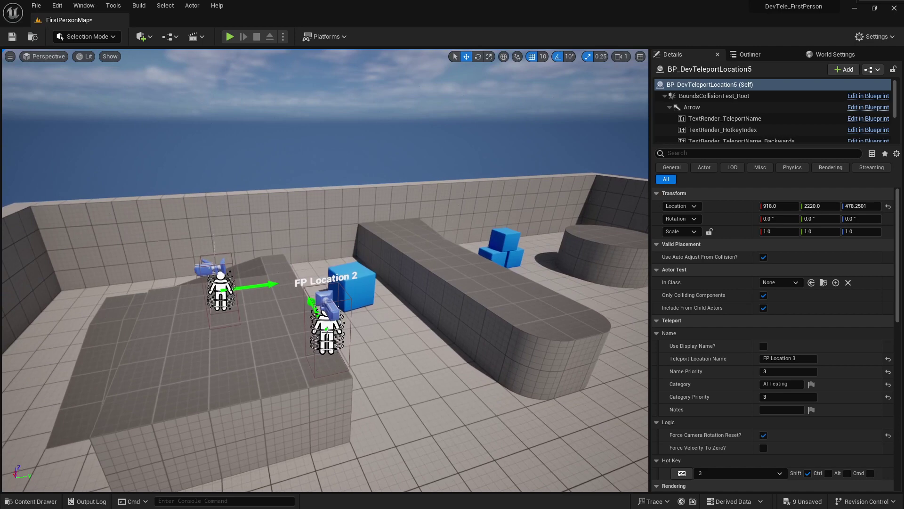
{"action": "left_click", "coordinate": [326, 320]}
{"action": "left_click_drag", "start_coordinate": [348, 325], "coordinate": [568, 277]}
{"action": "right_click_drag", "start_coordinate": [566, 253], "coordinate": [617, 253]}
{"action": "key", "text": "End"}
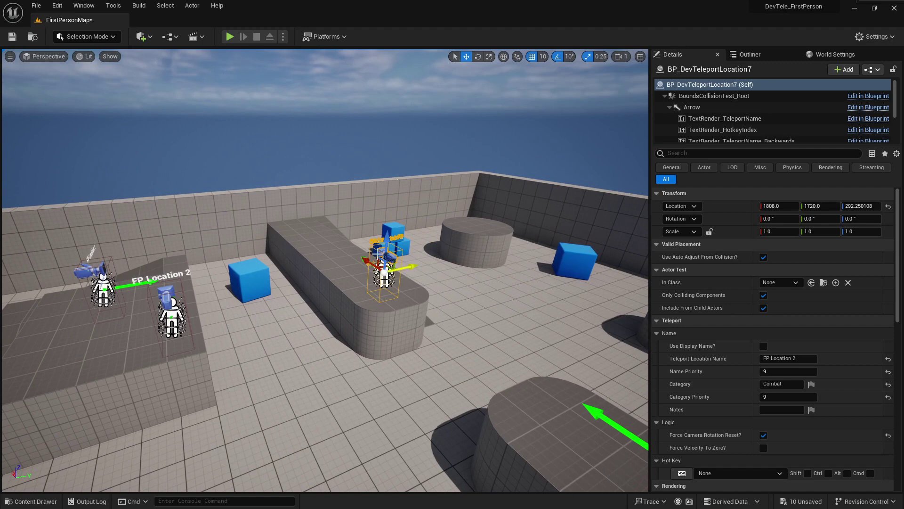
{"action": "left_click_drag", "start_coordinate": [366, 262], "coordinate": [510, 231], "text": "alt"}
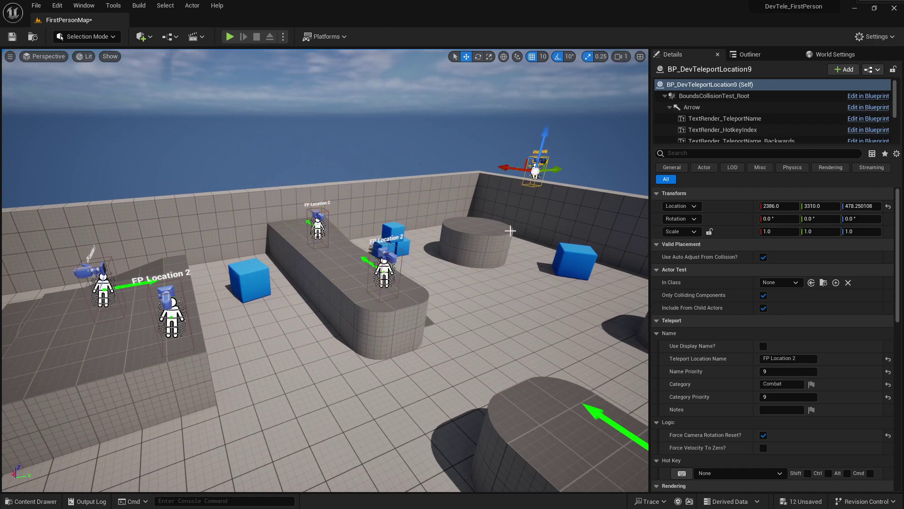
{"action": "key", "text": "End"}
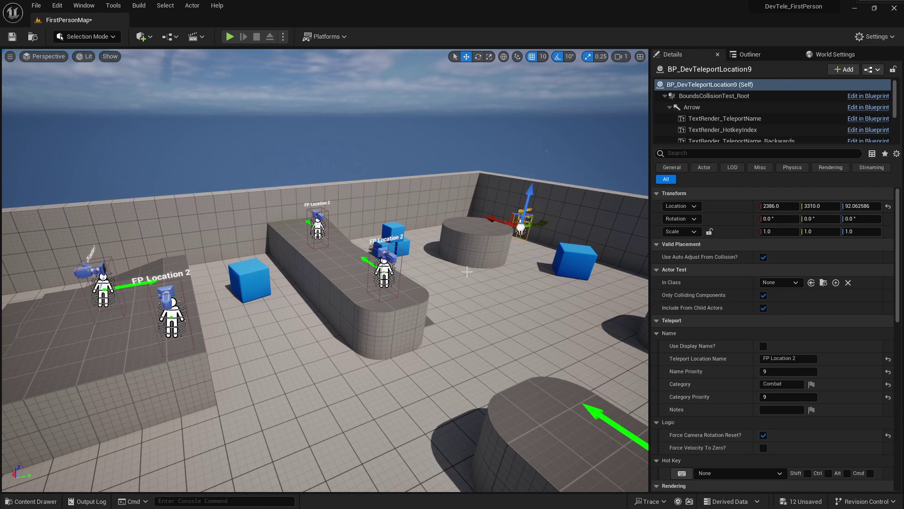
Play the level, expand AI Testing and Combat to check the duplicated FP Location 2 entries, and close the teleport menu.
{"action": "left_click", "coordinate": [230, 37]}
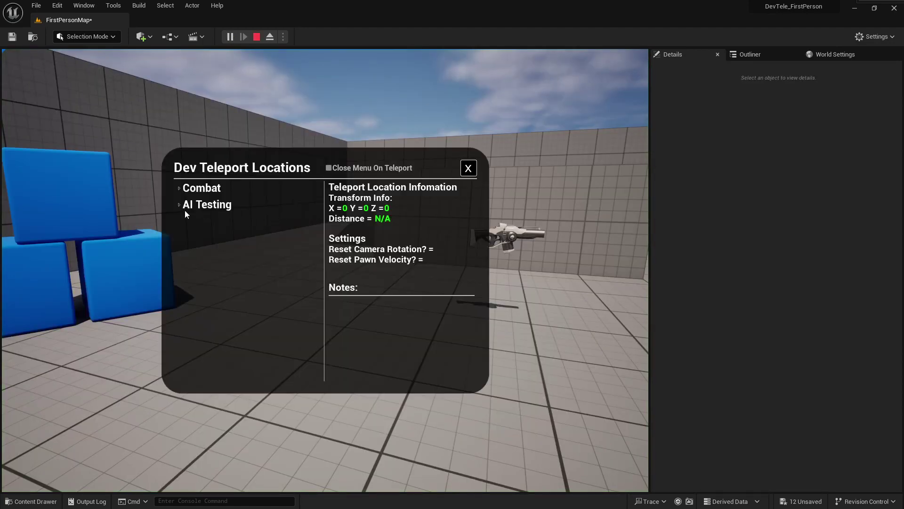
{"action": "left_click", "coordinate": [185, 209]}
{"action": "left_click", "coordinate": [180, 191]}
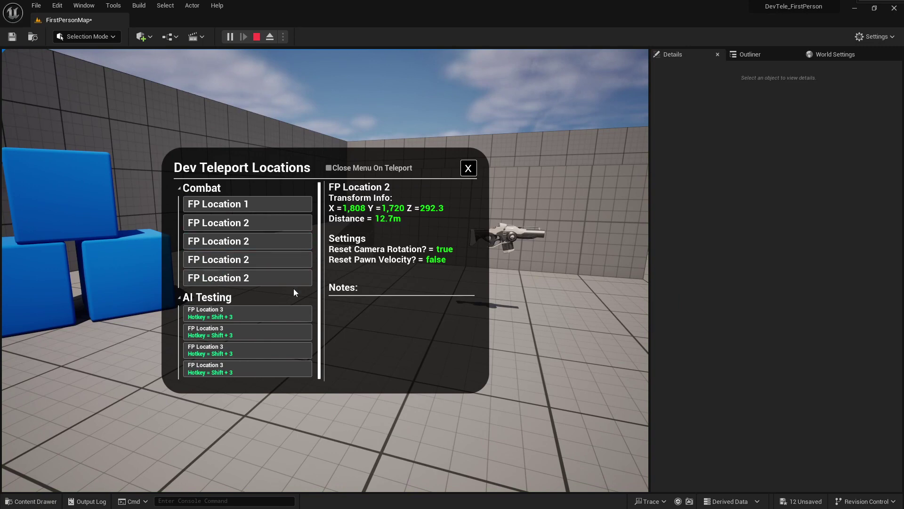
{"action": "left_click", "coordinate": [468, 167]}
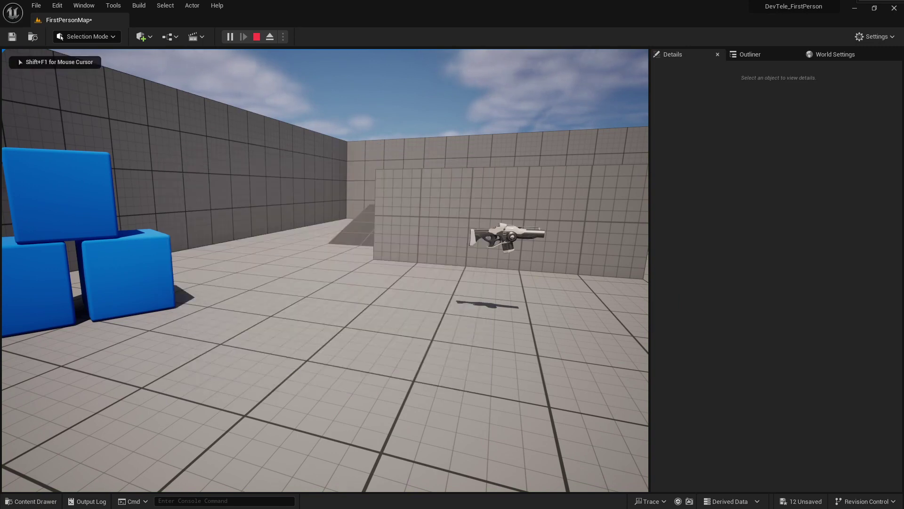
Stop playing and add two more FP Location 2 copies at X 1808, Y 660, Z 478 and X 1808, Y 880, Z 524.
{"action": "key", "text": "Escape"}
{"action": "left_click", "coordinate": [426, 170]}
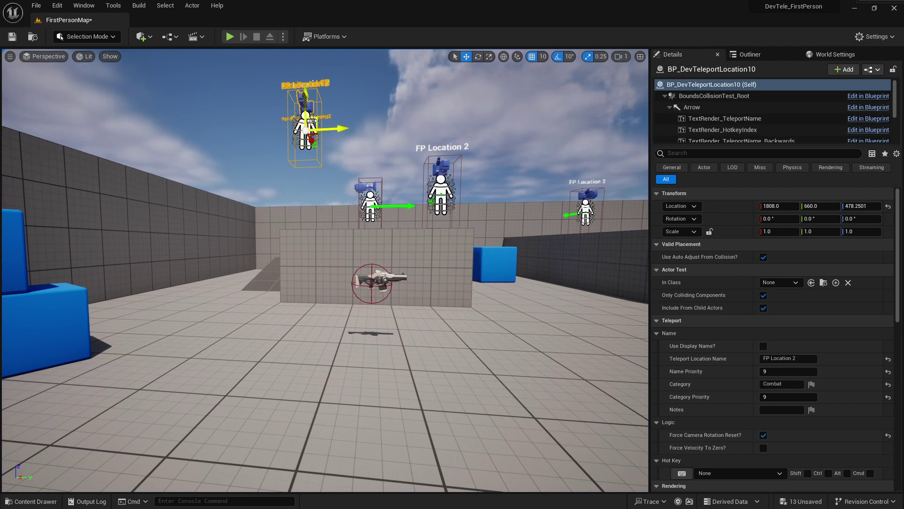
{"action": "left_click_drag", "start_coordinate": [314, 123], "coordinate": [394, 100], "text": "alt"}
Play the level, open the teleport menu, expand AI Testing and Combat, and look through the full list of locations.
{"action": "left_click", "coordinate": [229, 36]}
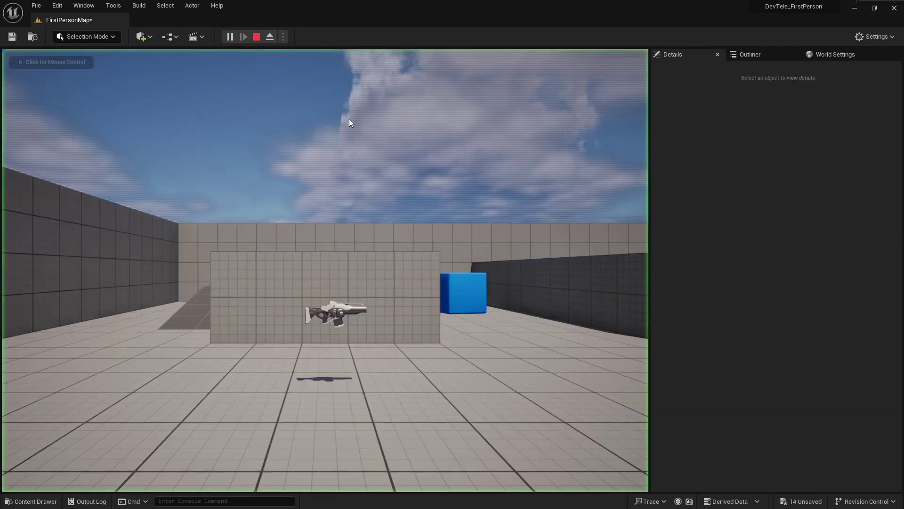
{"action": "left_click", "coordinate": [349, 119]}
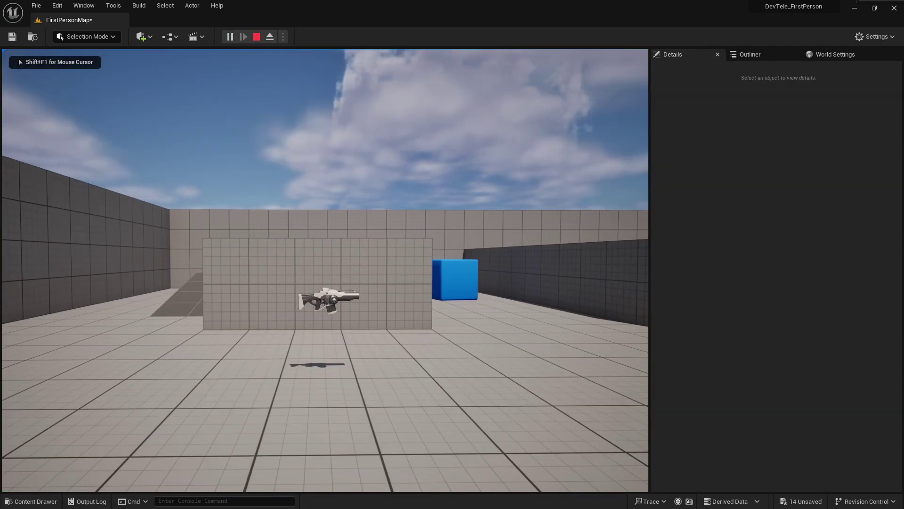
{"action": "key", "text": "t"}
{"action": "left_click", "coordinate": [180, 204]}
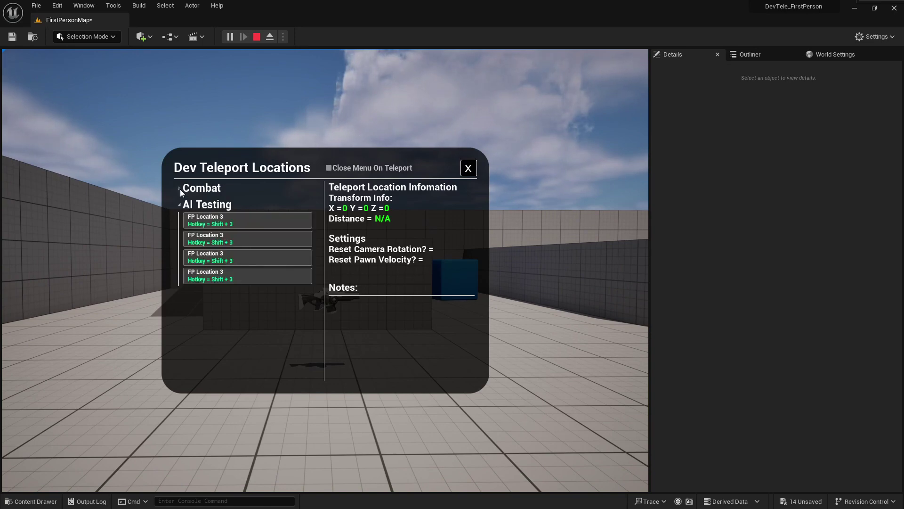
{"action": "left_click", "coordinate": [180, 188]}
{"action": "scroll", "coordinate": [267, 314], "scroll_direction": "down", "scroll_amount": 3}
{"action": "scroll", "coordinate": [268, 311], "scroll_direction": "up", "scroll_amount": 2}
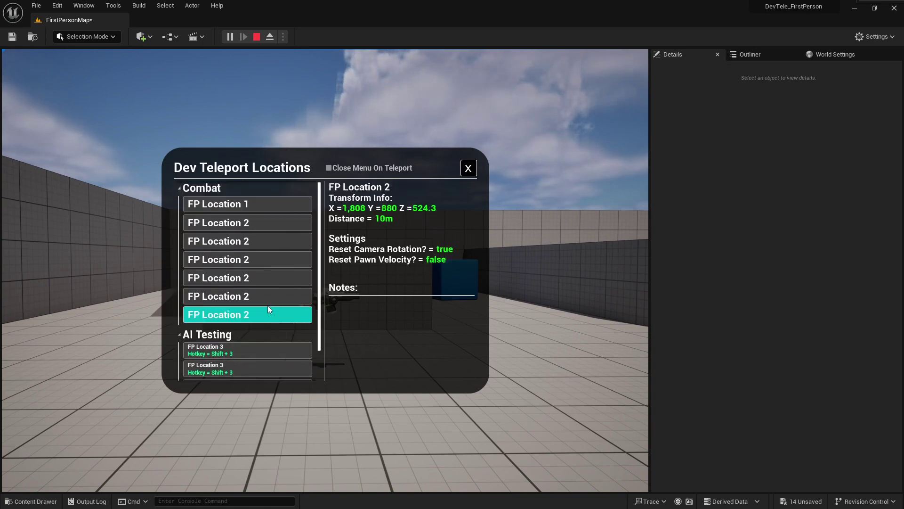
{"action": "scroll", "coordinate": [270, 297], "scroll_direction": "down", "scroll_amount": 2}
{"action": "scroll", "coordinate": [258, 265], "scroll_direction": "up", "scroll_amount": 2}
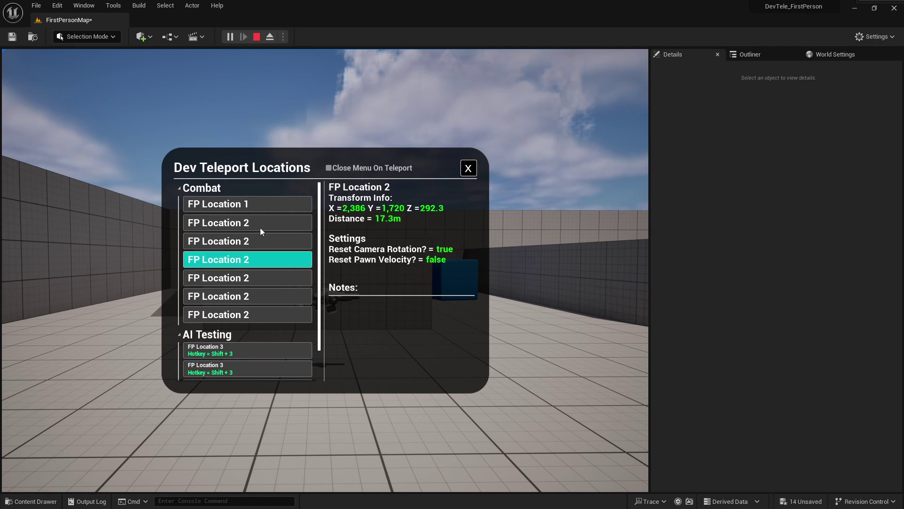
Test the Combat category by teleporting to several FP Location 2 entries and to FP Location 1.
{"action": "left_click", "coordinate": [267, 242]}
{"action": "left_click", "coordinate": [265, 279]}
{"action": "left_click", "coordinate": [265, 295]}
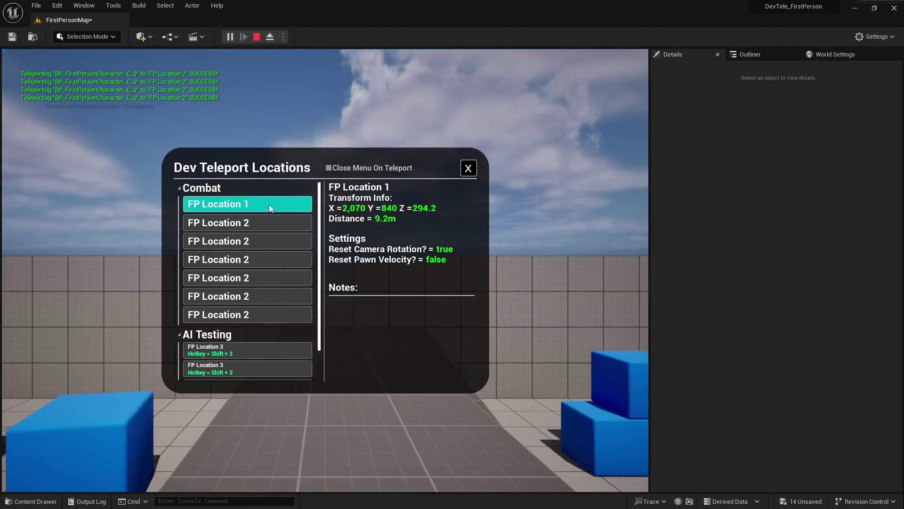
{"action": "left_click", "coordinate": [267, 208]}
{"action": "left_click", "coordinate": [261, 280]}
Test the AI Testing category by teleporting to its different FP Location 3 entries.
{"action": "left_click", "coordinate": [266, 349]}
{"action": "scroll", "coordinate": [266, 349], "scroll_direction": "down", "scroll_amount": 2}
{"action": "left_click", "coordinate": [267, 350]}
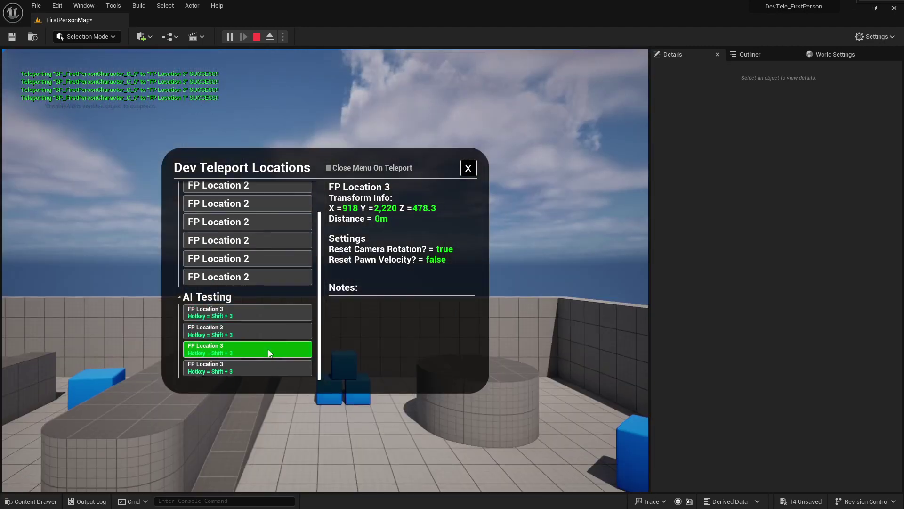
{"action": "left_click", "coordinate": [262, 366]}
{"action": "left_click", "coordinate": [266, 331]}
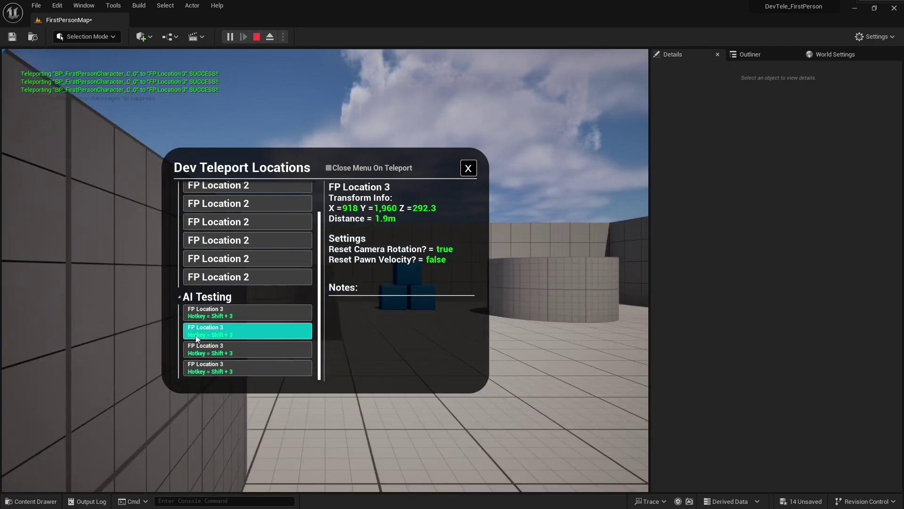
{"action": "left_click", "coordinate": [264, 349]}
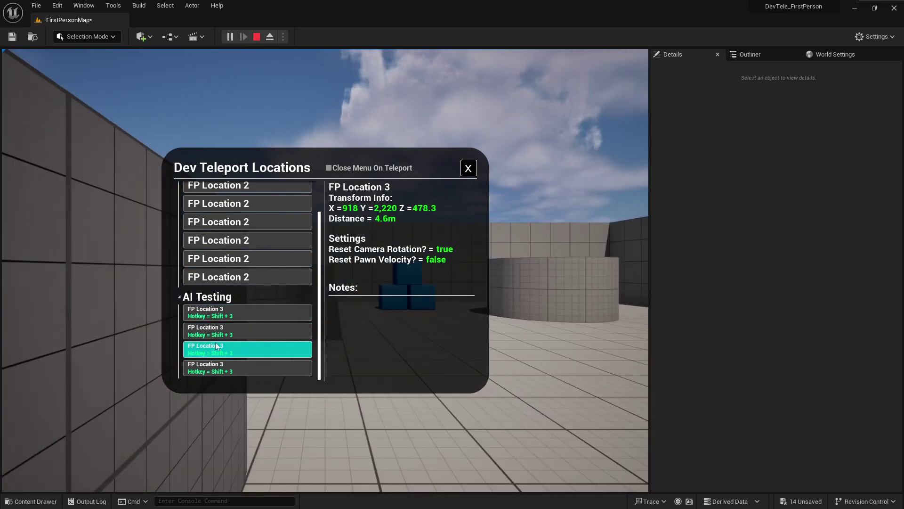
{"action": "left_click", "coordinate": [277, 332]}
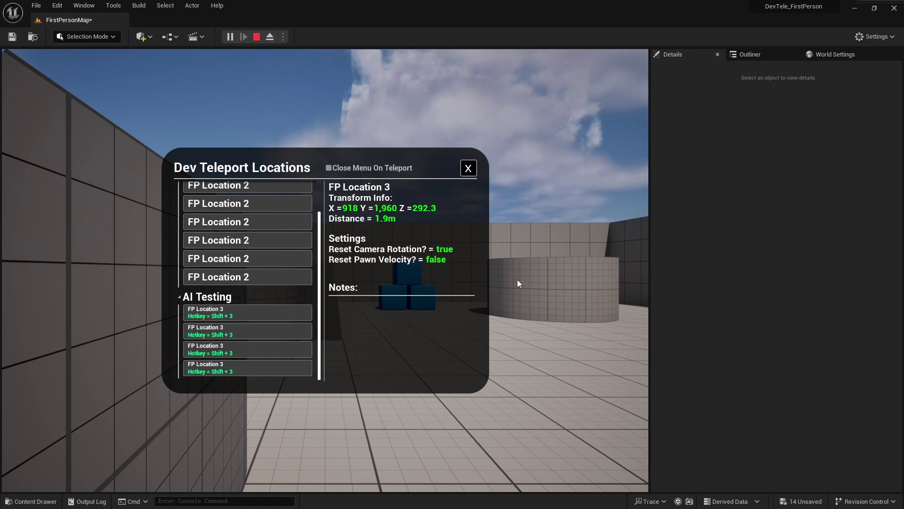
Close the teleport menu and test the shared Shift + 3 hot key to teleport to FP Location 3.
{"action": "left_click", "coordinate": [468, 168]}
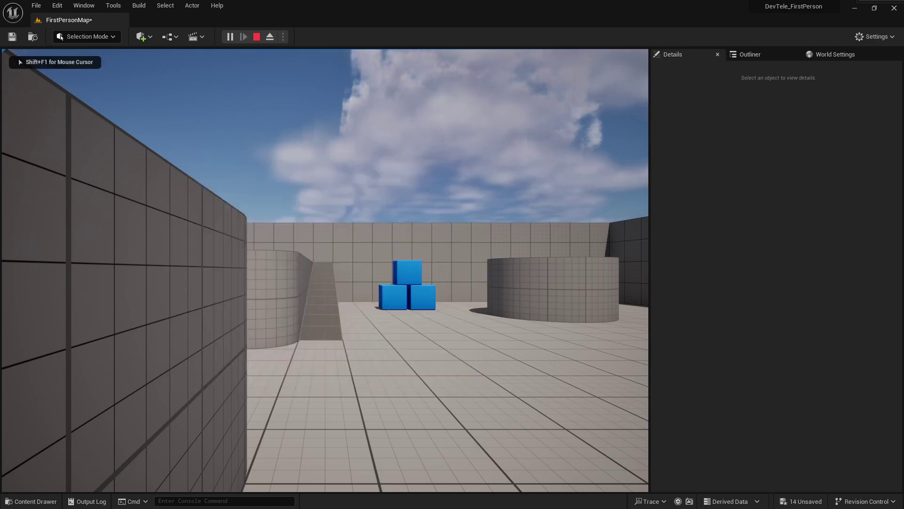
{"action": "key", "text": "shift+3"}
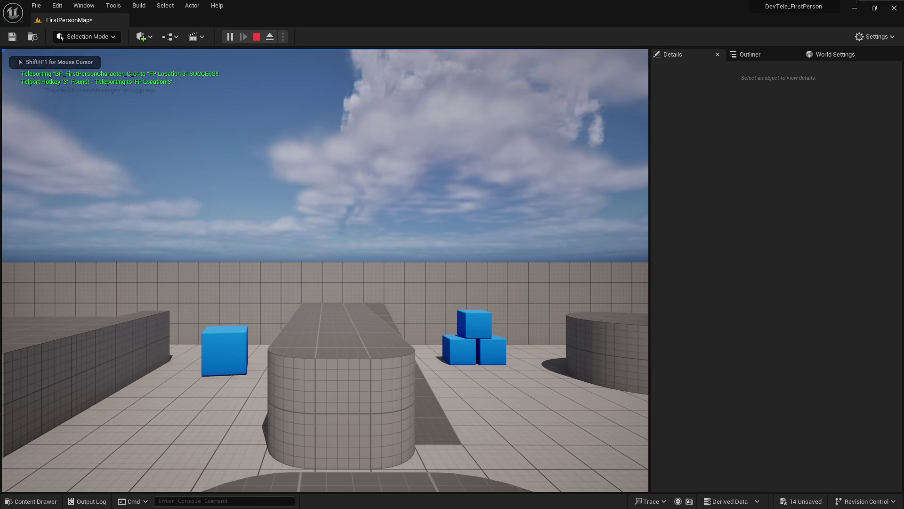
{"action": "key", "text": "a"}
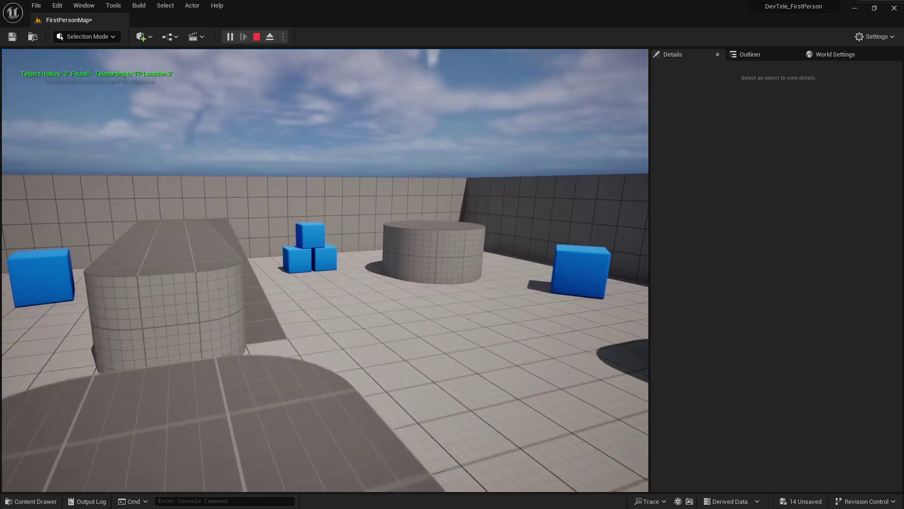
Reopen the teleport menu, enable Close Menu On Teleport, and teleport to an FP Location 2 entry in Combat.
{"action": "key", "text": "t"}
{"action": "scroll", "coordinate": [281, 333], "scroll_direction": "down", "scroll_amount": 2}
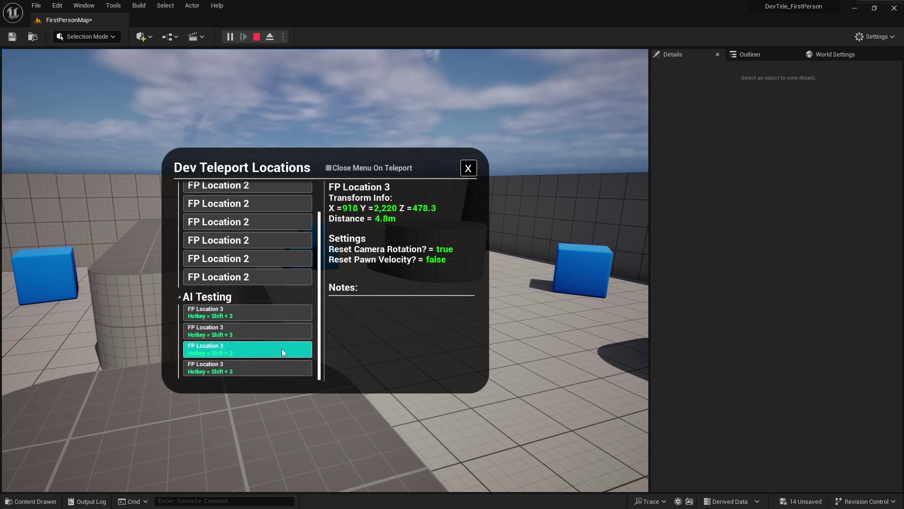
{"action": "left_click", "coordinate": [329, 168]}
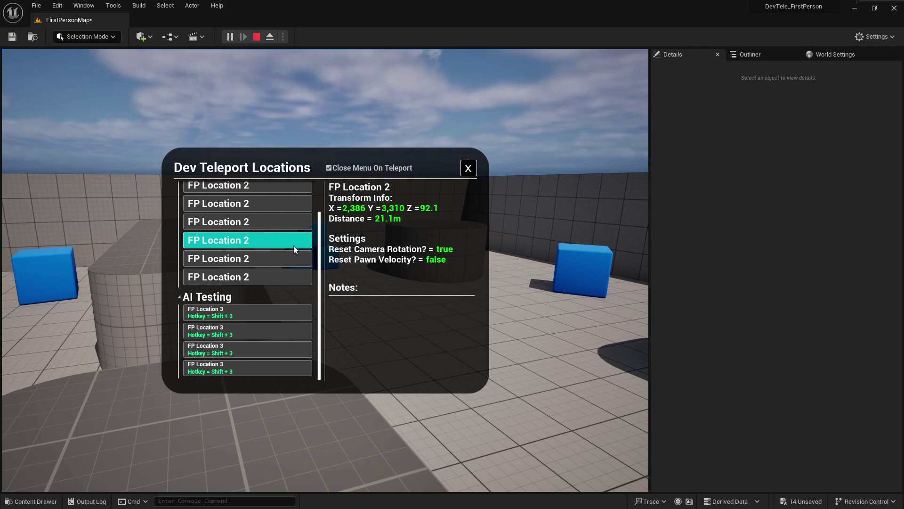
{"action": "left_click", "coordinate": [283, 221]}
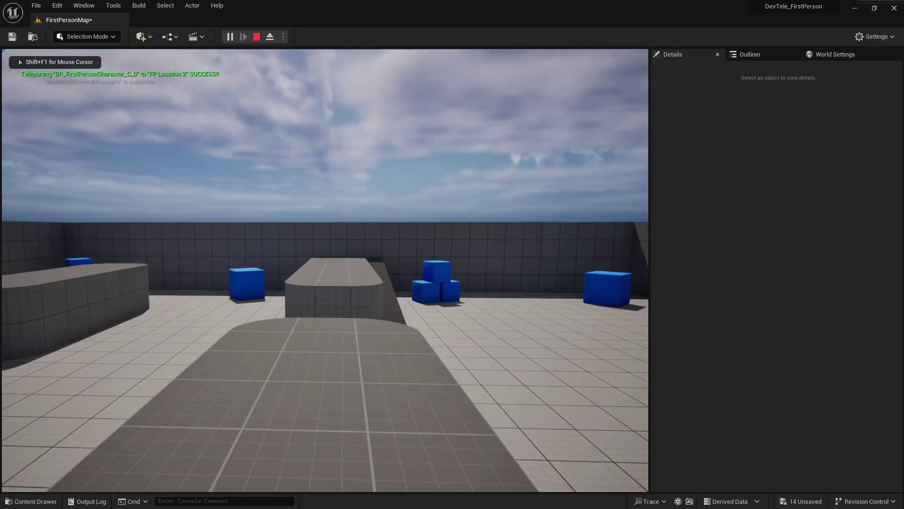
Walk through the level to pick up the rifle, fire projectiles at the area of the teleport locations, and stop playing.
{"action": "key", "text": "w"}
{"action": "key", "text": "s"}
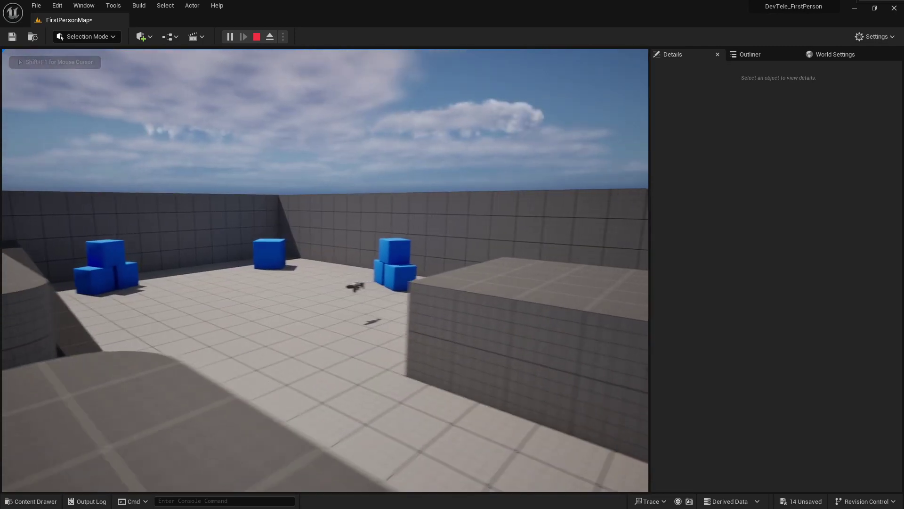
{"action": "key", "text": "w"}
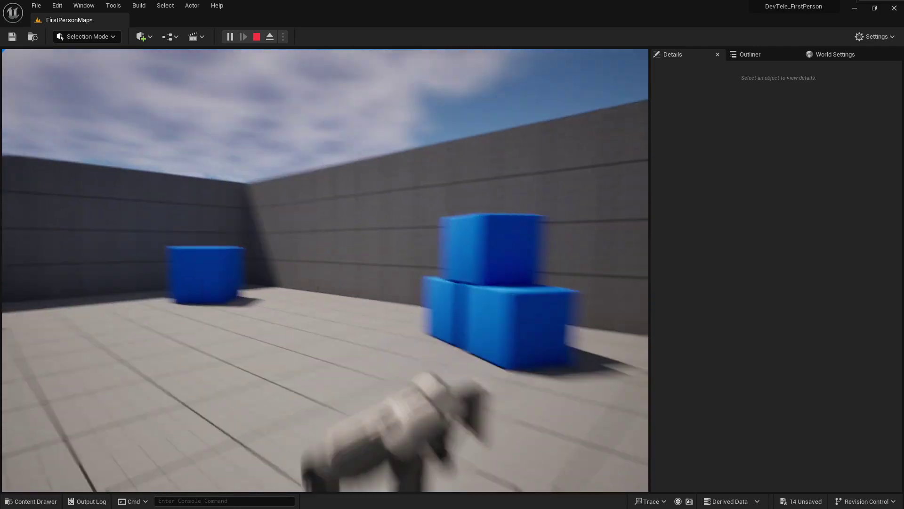
{"action": "key", "text": "w"}
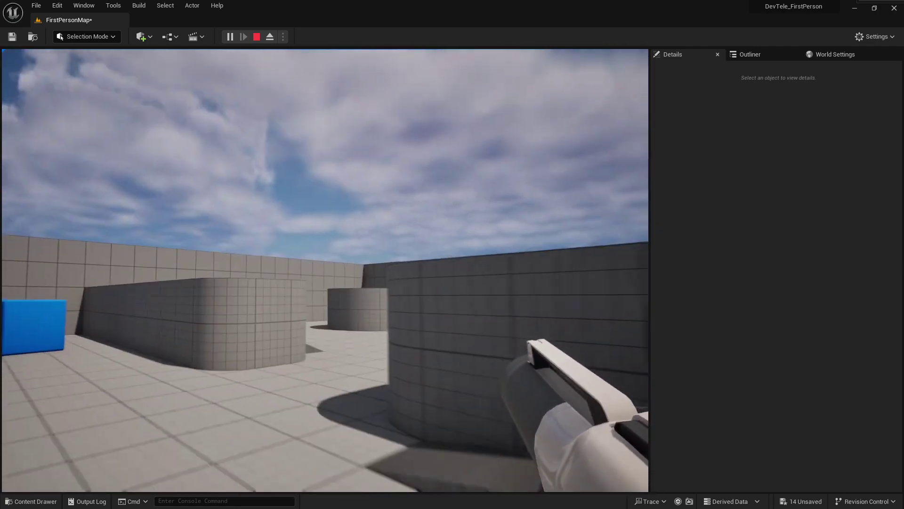
{"action": "key", "text": "s"}
{"action": "key", "text": "w"}
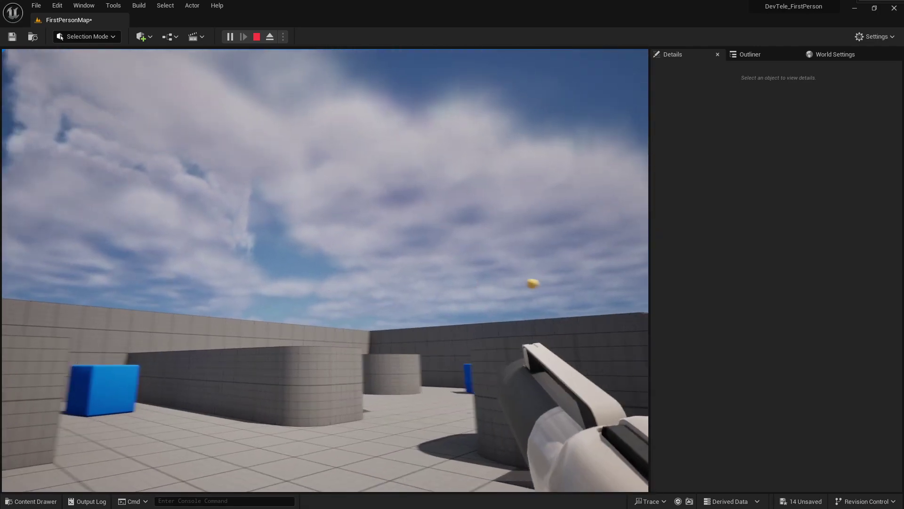
{"action": "key", "text": "s"}
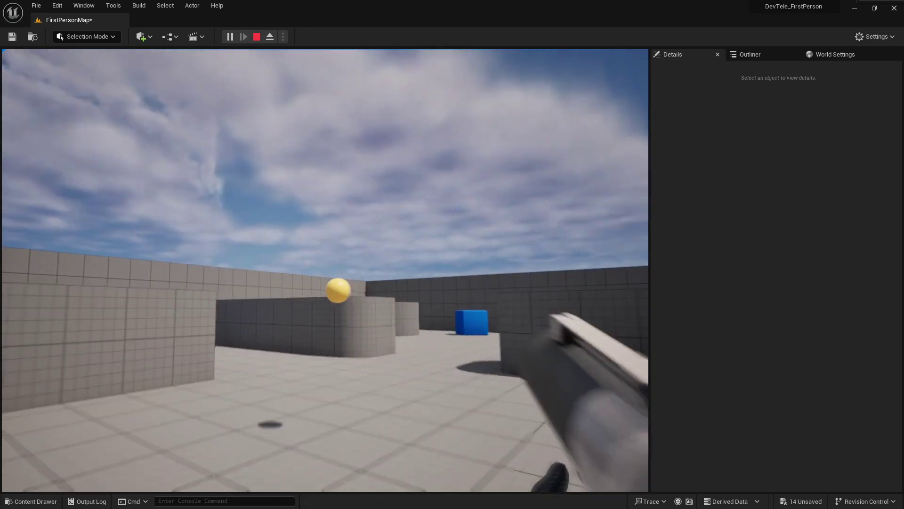
{"action": "key", "text": "w"}
{"action": "left_click", "coordinate": [325, 270]}
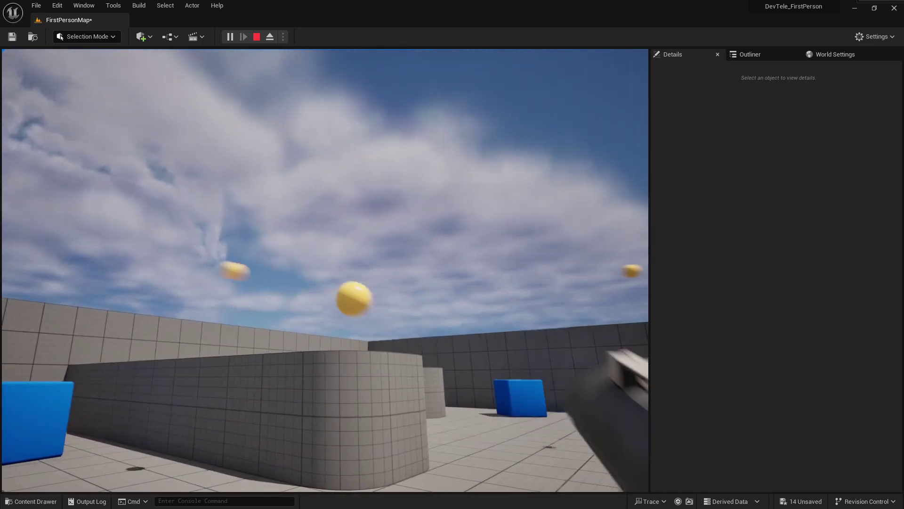
{"action": "key", "text": "Escape"}
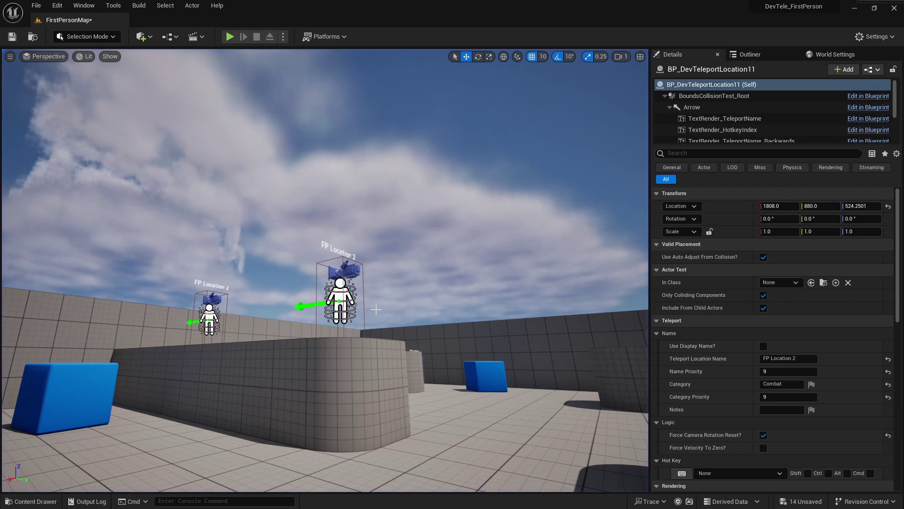
Select the FP Location 2 actor on the raised block and examine the collision responses of its BoundsCollisionTest_Root component.
{"action": "left_click", "coordinate": [338, 283]}
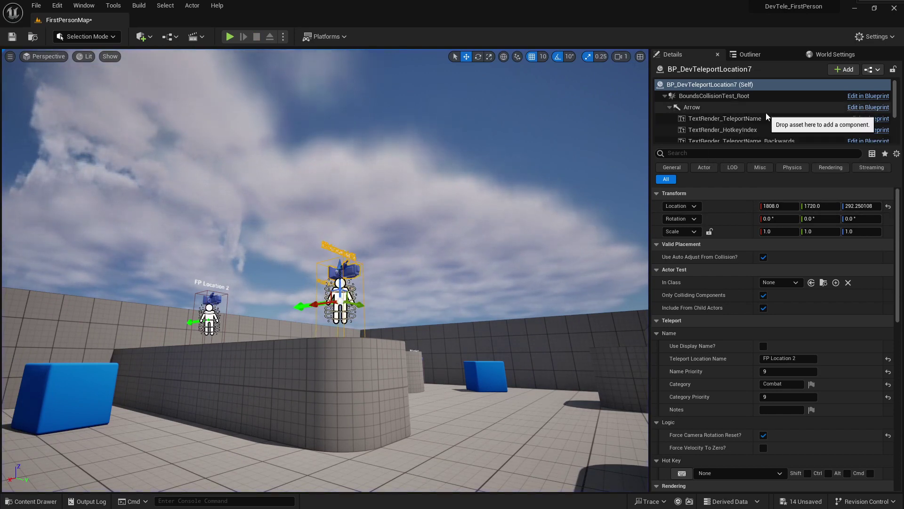
{"action": "scroll", "coordinate": [766, 112], "scroll_direction": "down", "scroll_amount": 3}
{"action": "scroll", "coordinate": [776, 124], "scroll_direction": "up", "scroll_amount": 3}
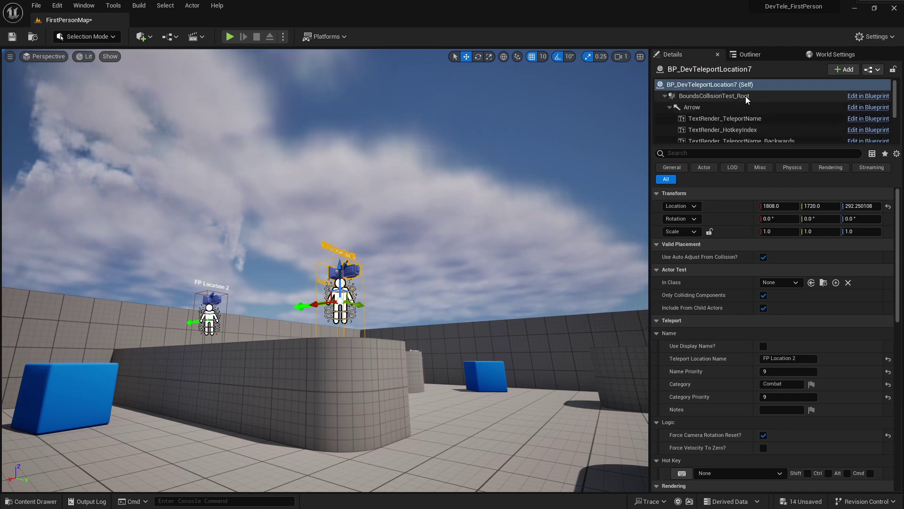
{"action": "left_click", "coordinate": [747, 97]}
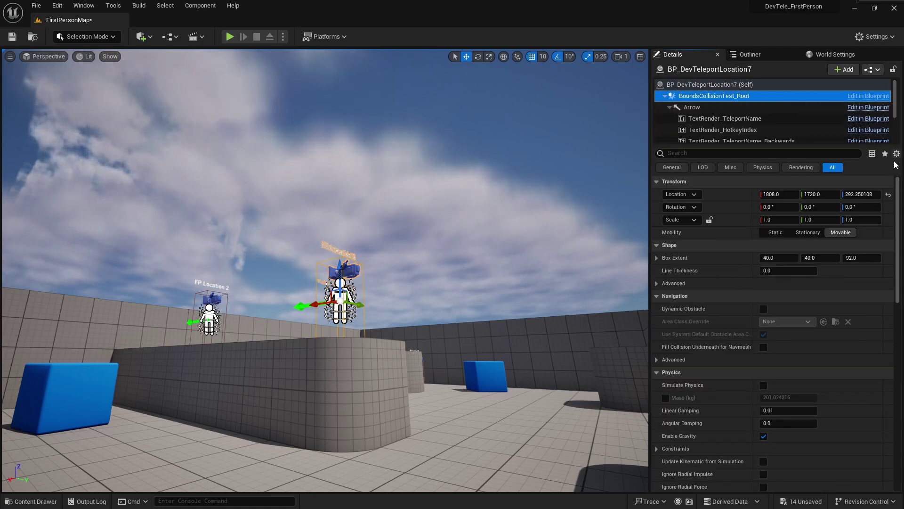
{"action": "left_click_drag", "start_coordinate": [900, 190], "coordinate": [900, 363]}
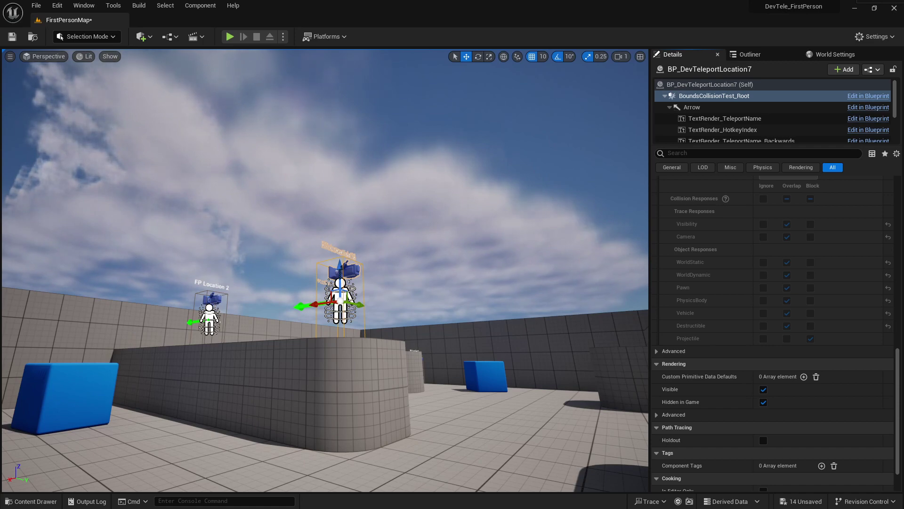
Examine the custom Projectile object channel and its default response in the project's Collision settings.
{"action": "left_click_drag", "start_coordinate": [903, 0], "coordinate": [423, 70]}
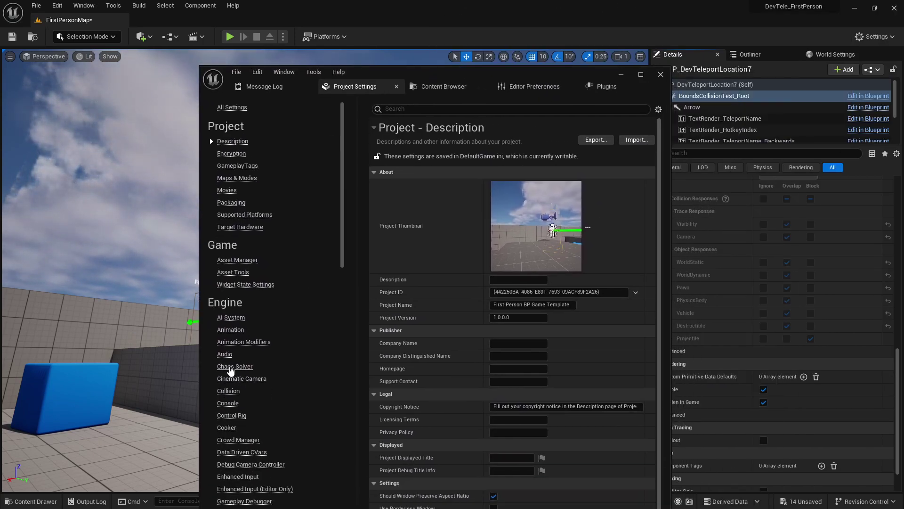
{"action": "left_click", "coordinate": [228, 392]}
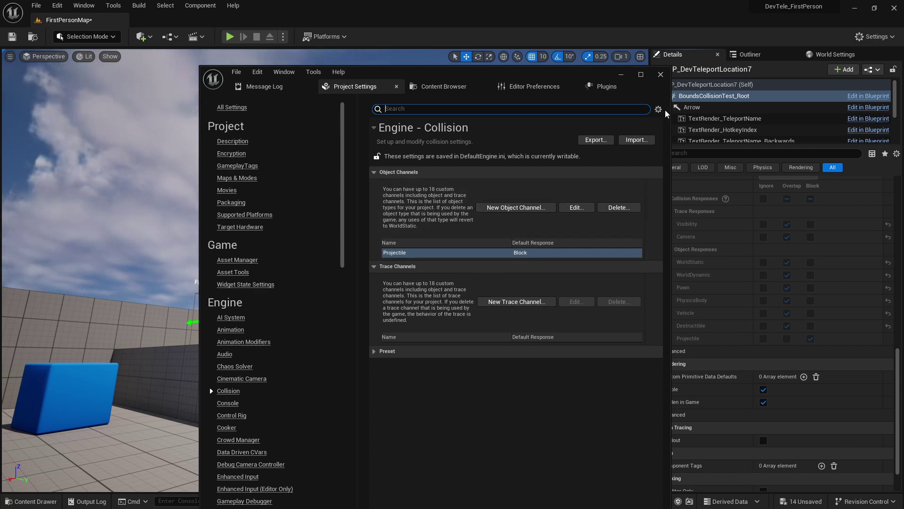
{"action": "left_click_drag", "start_coordinate": [581, 75], "coordinate": [903, 0]}
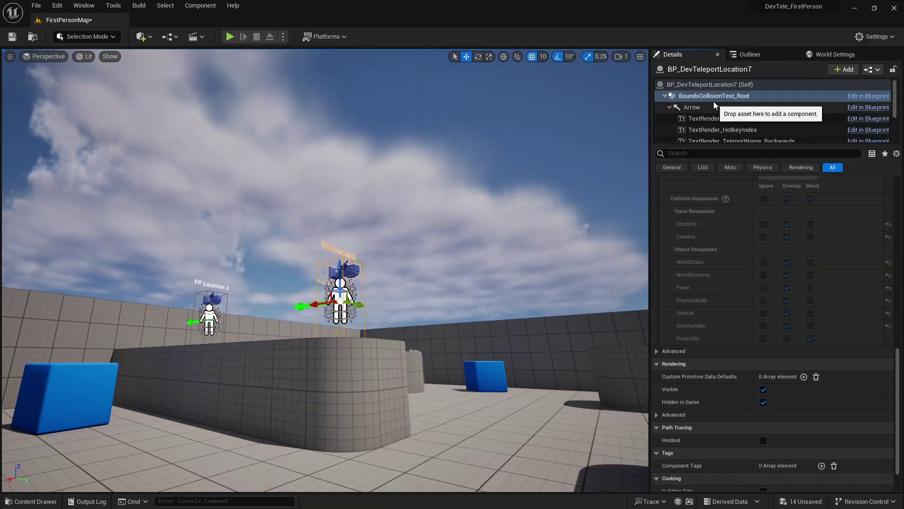
Review the collision presets available for the selected teleport location's BoundsCollisionTest_Root component.
{"action": "scroll", "coordinate": [799, 235], "scroll_direction": "up", "scroll_amount": 2}
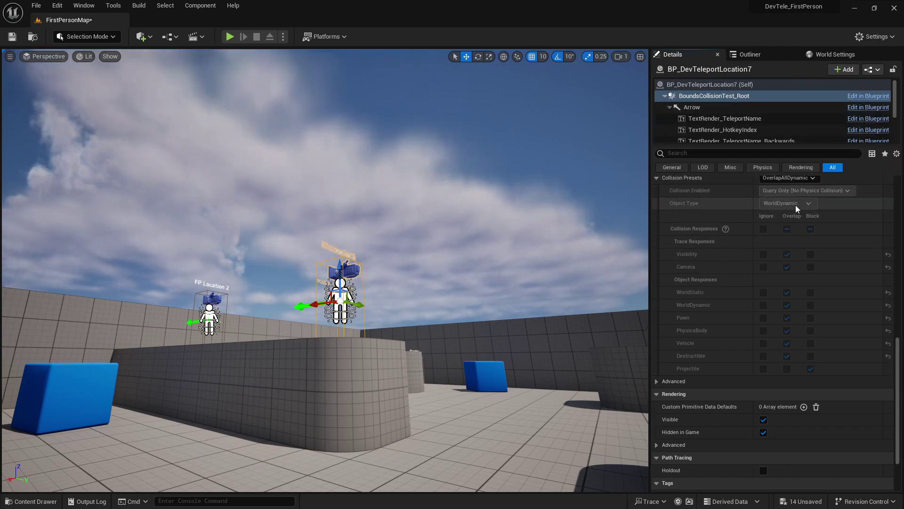
{"action": "scroll", "coordinate": [804, 190], "scroll_direction": "up", "scroll_amount": 3}
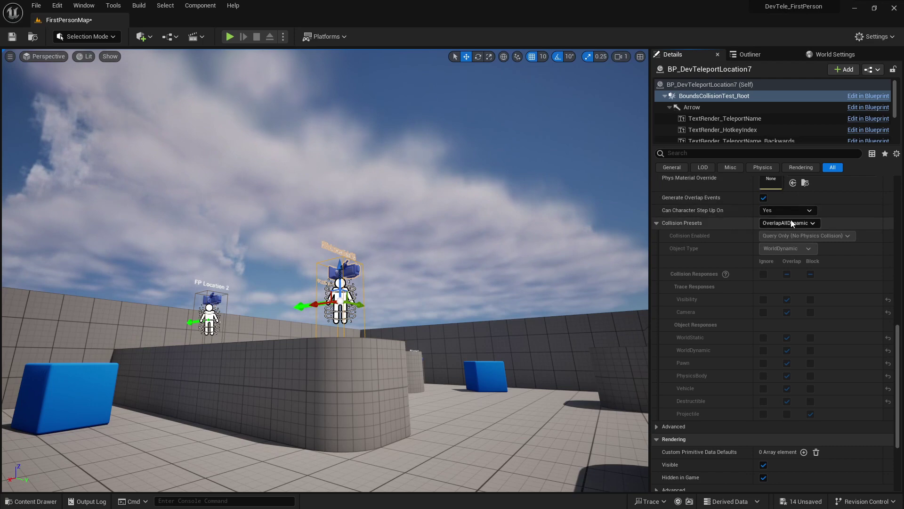
{"action": "left_click", "coordinate": [793, 224]}
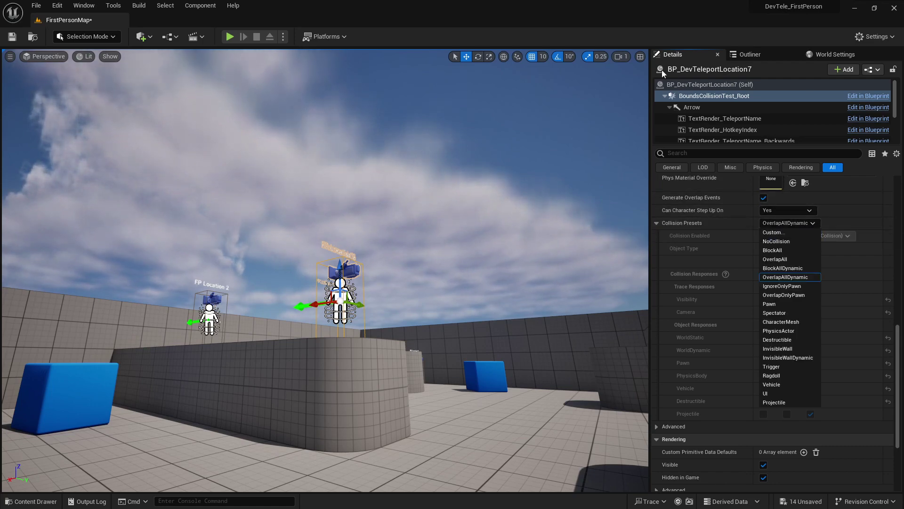
Open the BP_DevTeleportLocation blueprint in a maximized editor and bring up the collision settings of BoundsCollisionTest_Root.
{"action": "left_click", "coordinate": [871, 70]}
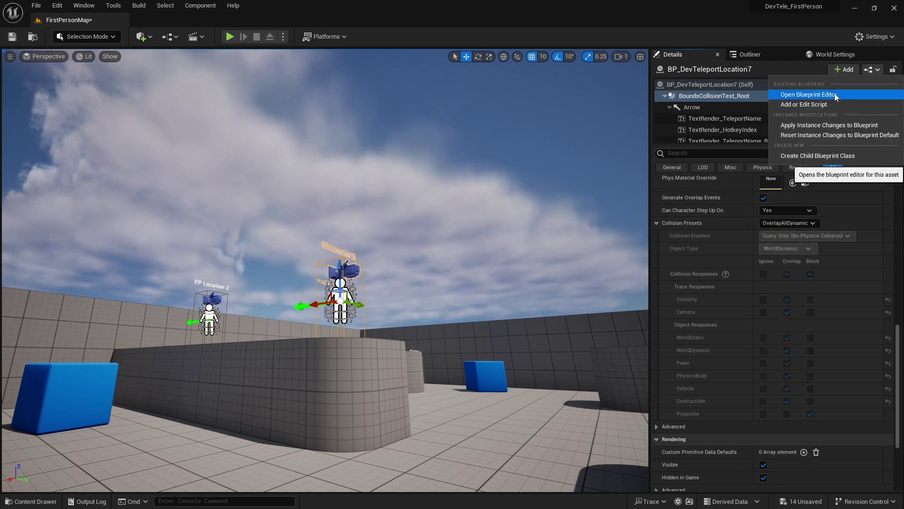
{"action": "left_click", "coordinate": [800, 94]}
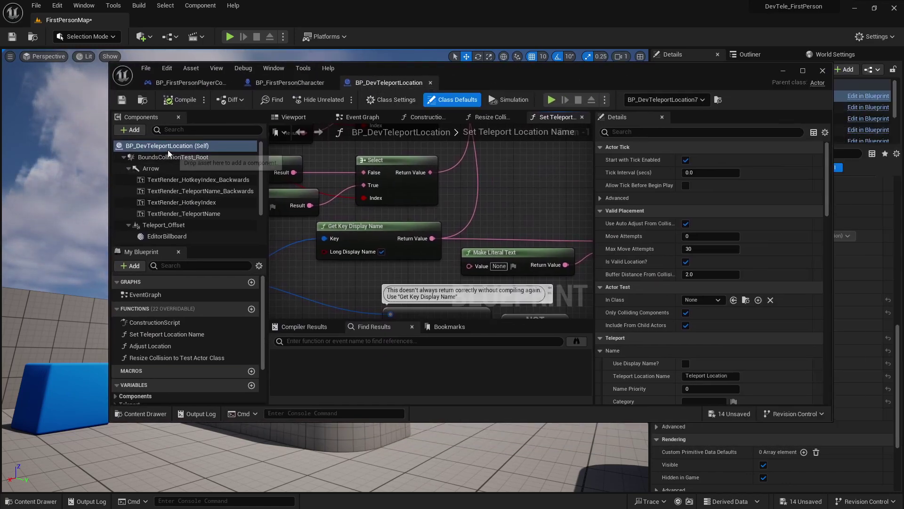
{"action": "left_click", "coordinate": [172, 157]}
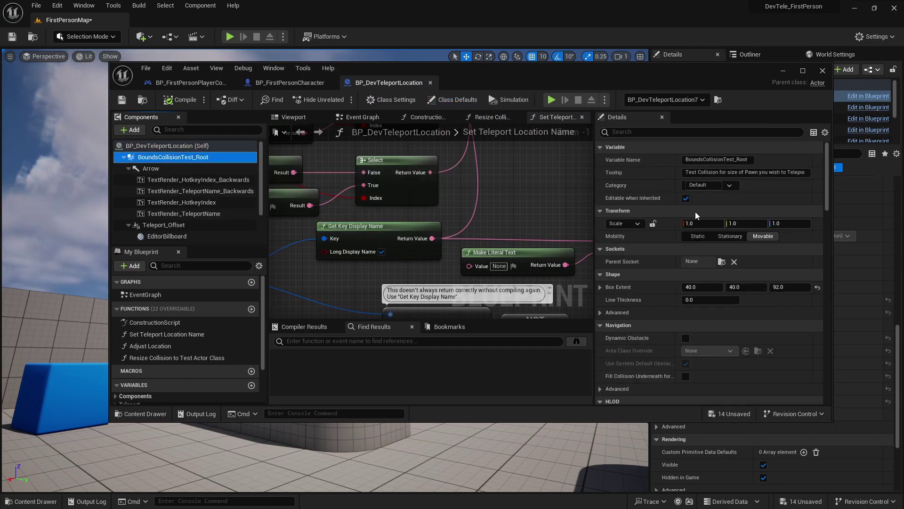
{"action": "double_click", "coordinate": [728, 77]}
{"action": "scroll", "coordinate": [756, 259], "scroll_direction": "down", "scroll_amount": 10}
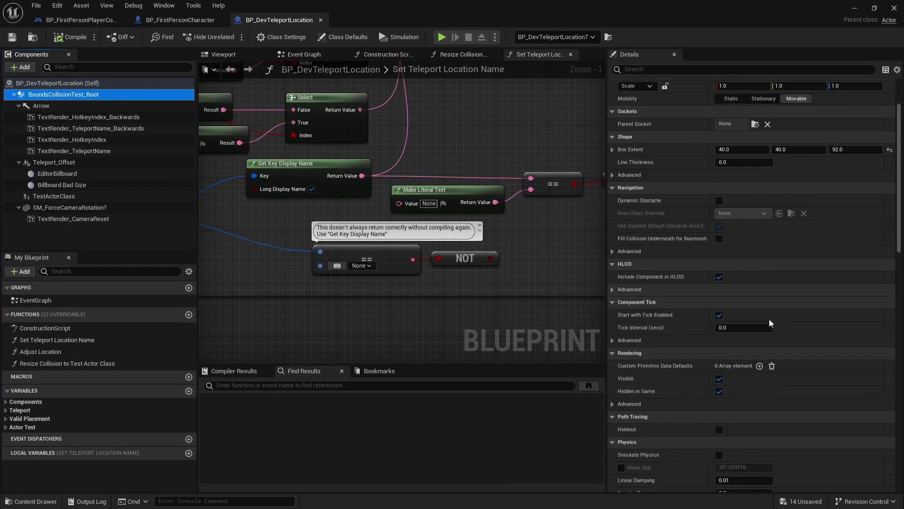
{"action": "scroll", "coordinate": [777, 346], "scroll_direction": "down", "scroll_amount": 5}
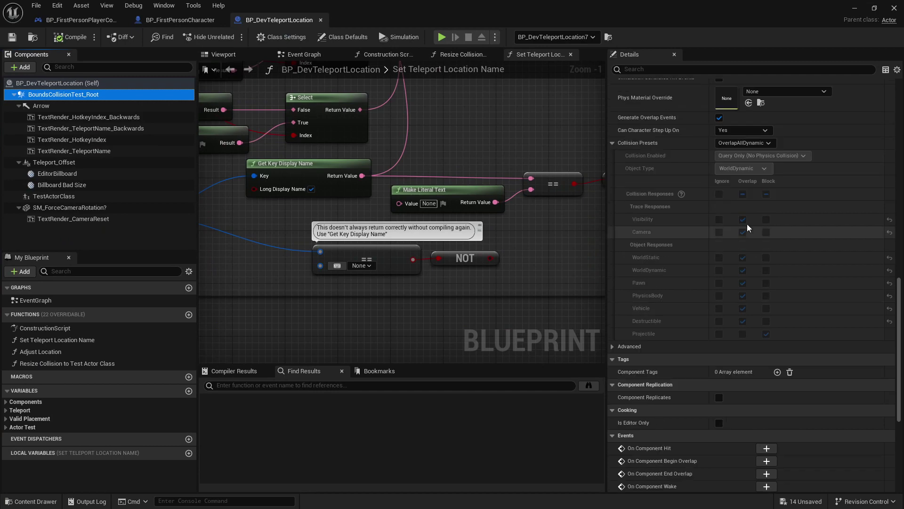
Set the collision preset of BoundsCollisionTest_Root to Custom with the Projectile response on Overlap, and compile the blueprint.
{"action": "left_click", "coordinate": [752, 203]}
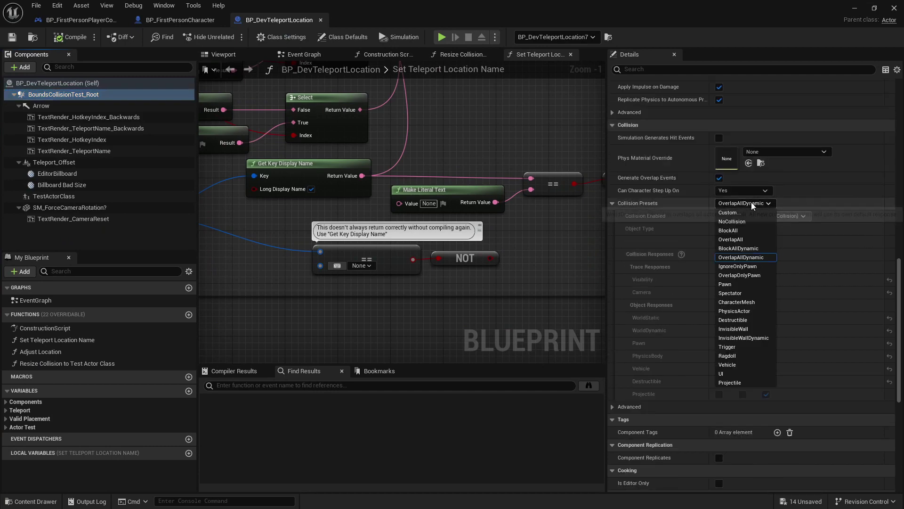
{"action": "left_click", "coordinate": [736, 213]}
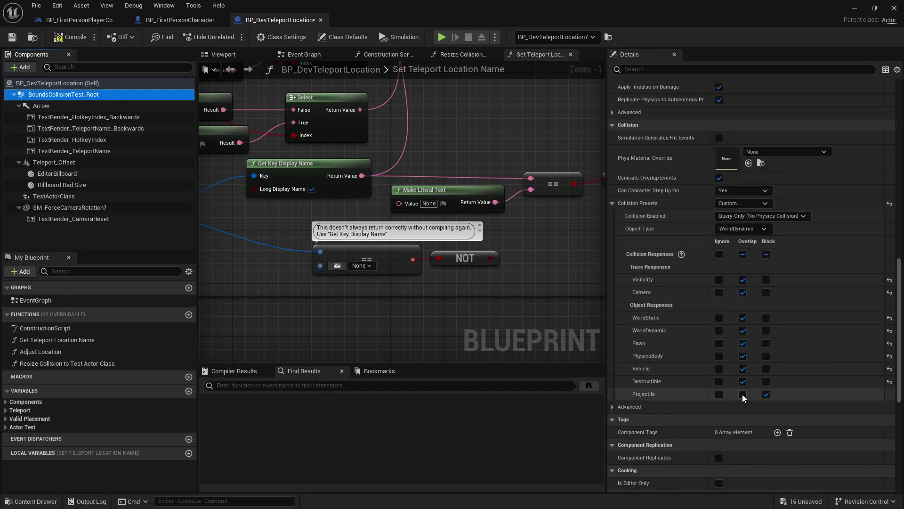
{"action": "left_click", "coordinate": [719, 394]}
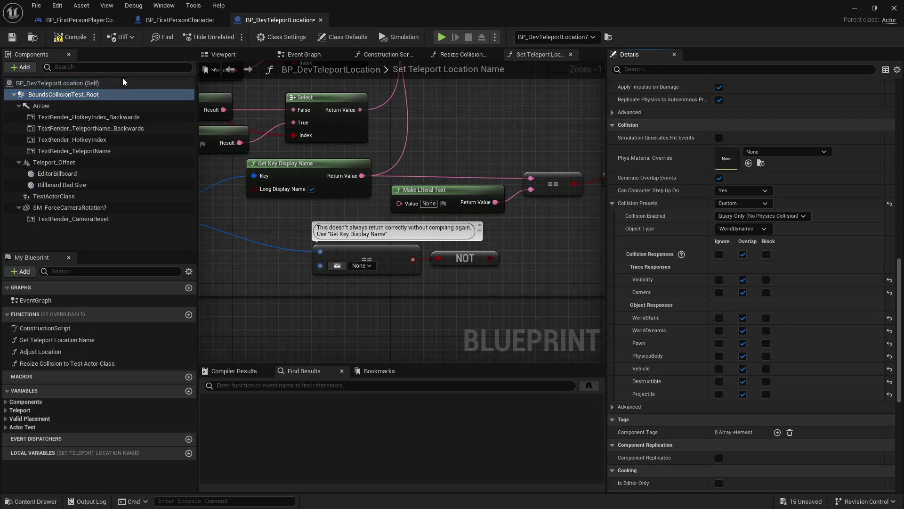
{"action": "left_click", "coordinate": [67, 38]}
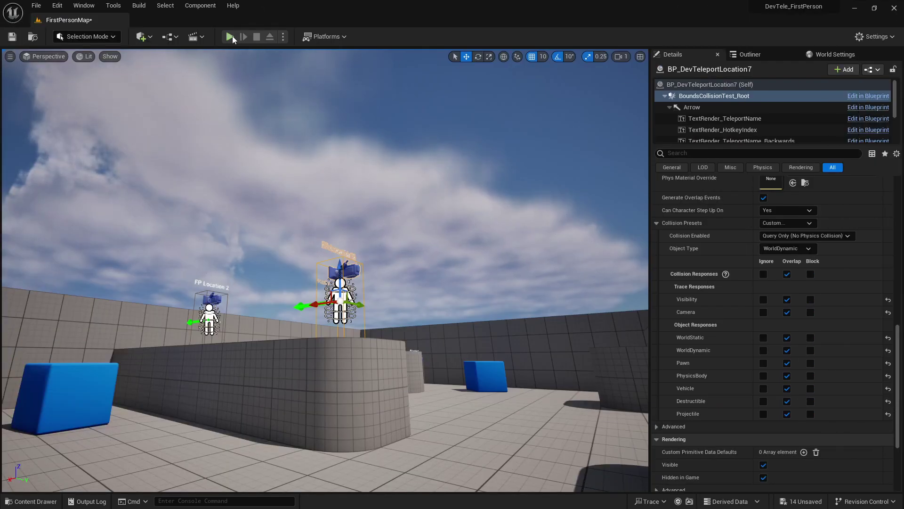
Play the level, pick up the rifle and fire projectiles through the teleport locations above the raised block to test the collision change.
{"action": "left_click", "coordinate": [229, 37]}
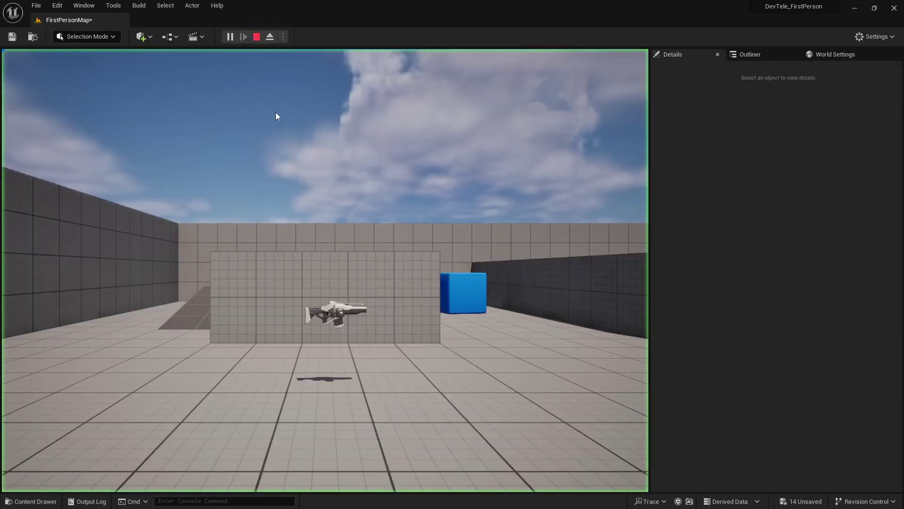
{"action": "key", "text": "w"}
{"action": "key", "text": "w"}
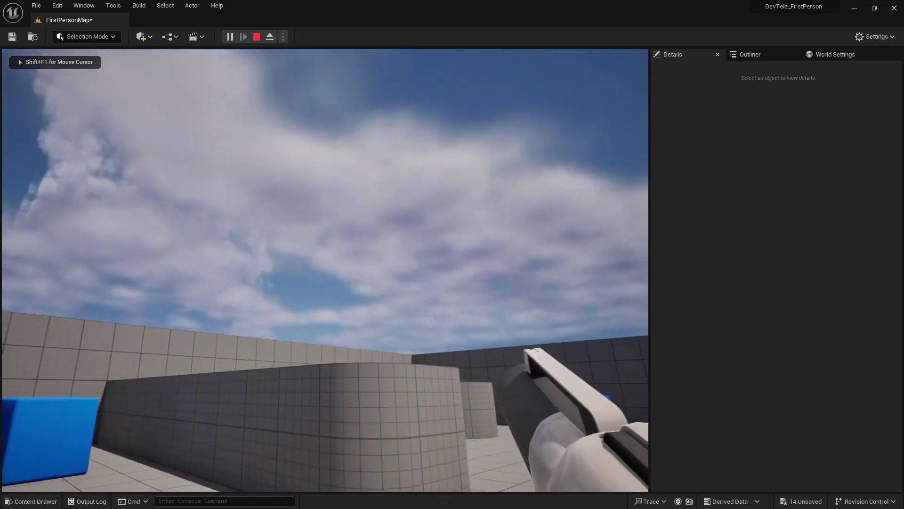
{"action": "left_click", "coordinate": [324, 270]}
{"action": "left_click", "coordinate": [325, 270]}
{"action": "left_click", "coordinate": [325, 270]}
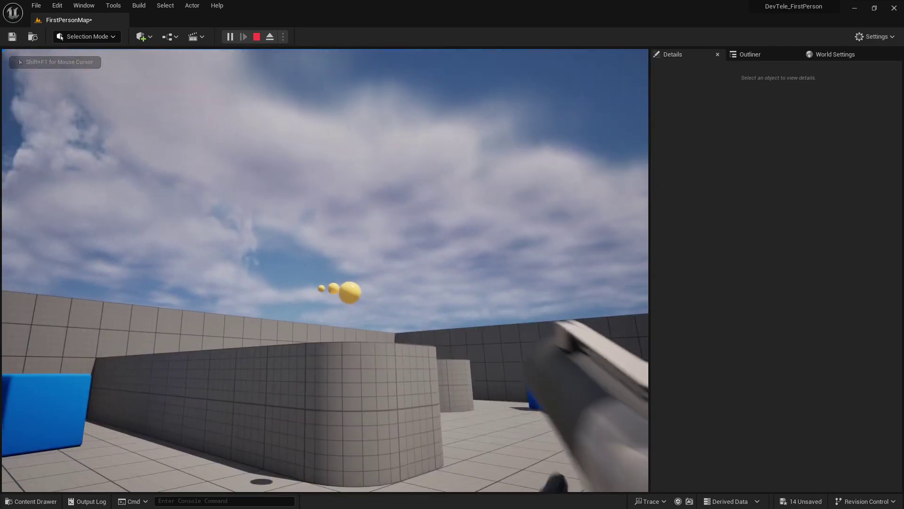
{"action": "left_click", "coordinate": [325, 270]}
{"action": "key", "text": "w"}
{"action": "left_click", "coordinate": [325, 270]}
{"action": "left_click", "coordinate": [325, 270]}
{"action": "left_click", "coordinate": [325, 270]}
{"action": "left_click", "coordinate": [325, 270]}
{"action": "left_click", "coordinate": [325, 270]}
{"action": "left_click", "coordinate": [325, 270]}
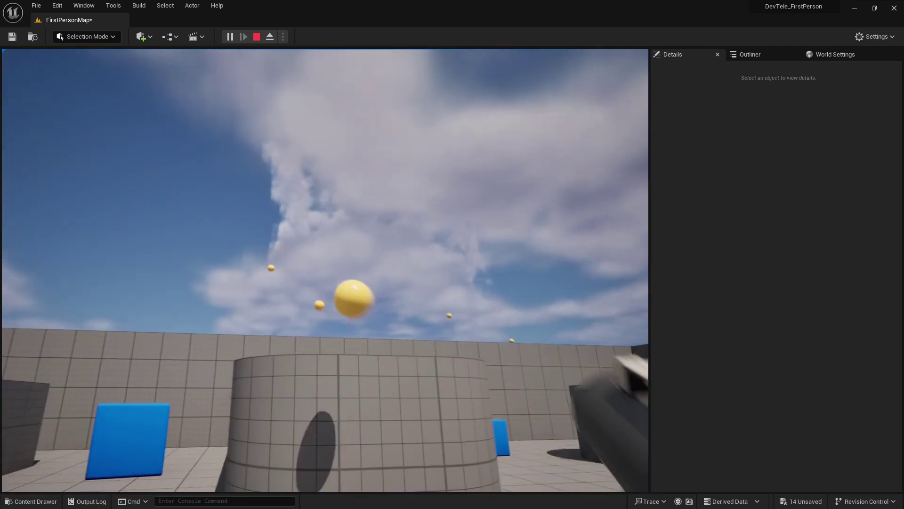
{"action": "left_click", "coordinate": [325, 270]}
{"action": "left_click", "coordinate": [324, 269]}
{"action": "left_click", "coordinate": [325, 269]}
{"action": "left_click", "coordinate": [325, 270]}
{"action": "left_click", "coordinate": [325, 270]}
{"action": "key", "text": "s"}
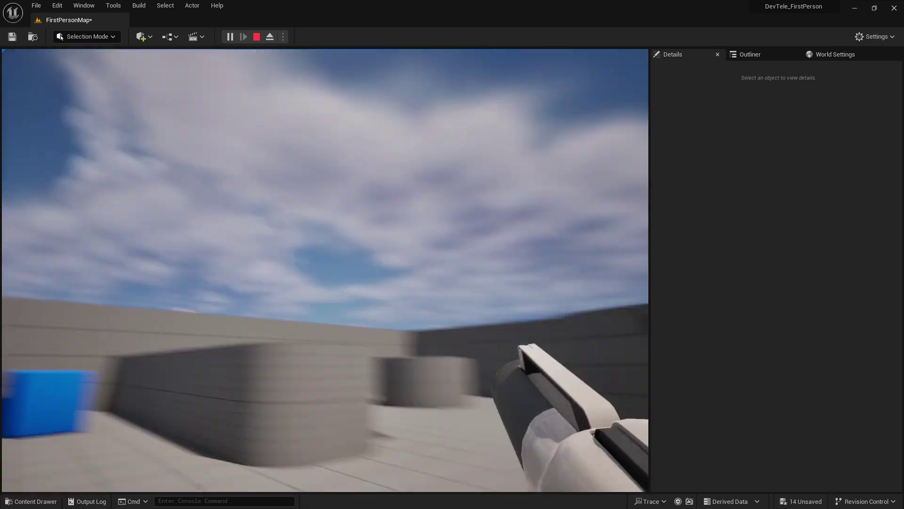
{"action": "key", "text": "a"}
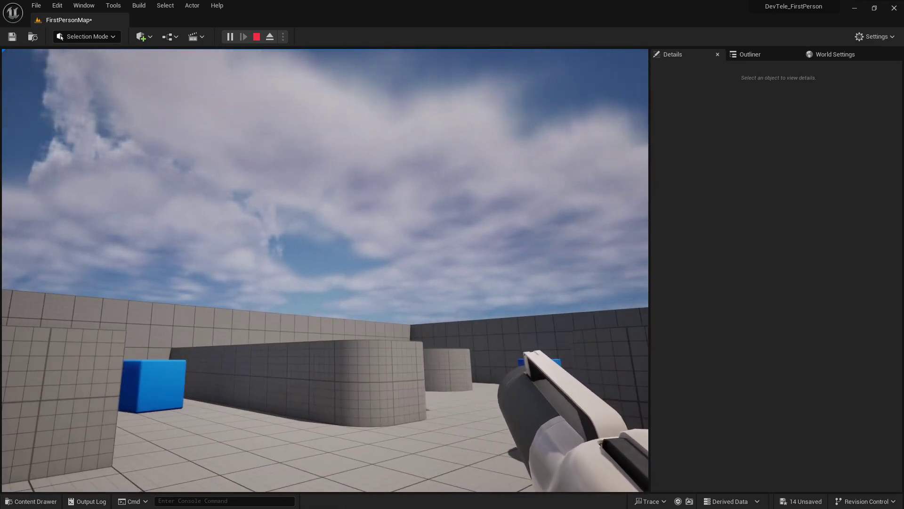